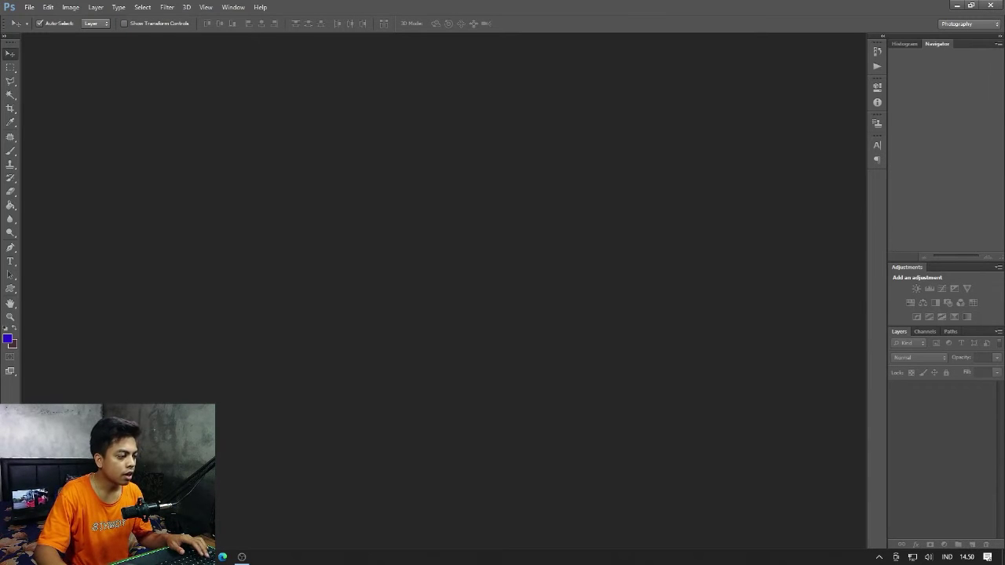
- Preview CONTOH SURAT KETERANGAN.pdf from the TUTORIAL folder in Edge, scrolling through all three pages
{"action": "key", "text": "alt+Tab"}
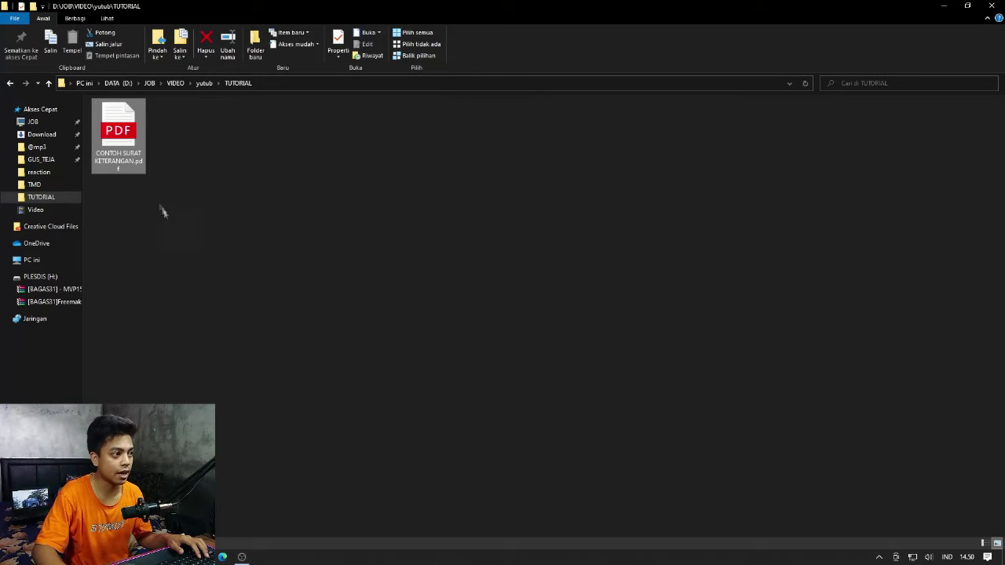
{"action": "double_click", "coordinate": [120, 140]}
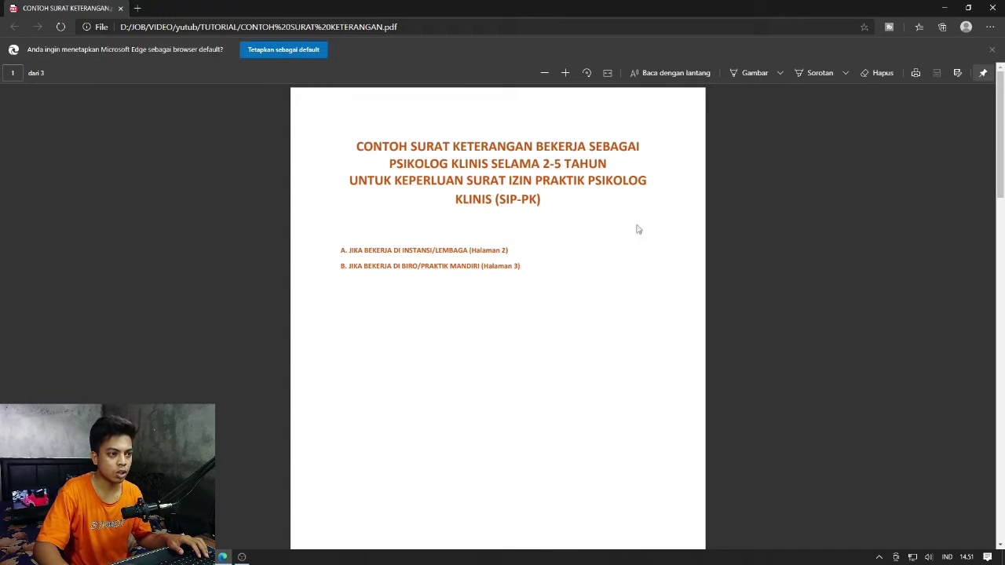
{"action": "scroll", "coordinate": [638, 234], "scroll_direction": "down", "scroll_amount": 1}
{"action": "scroll", "coordinate": [637, 234], "scroll_direction": "down", "scroll_amount": 4}
{"action": "scroll", "coordinate": [638, 234], "scroll_direction": "down", "scroll_amount": 2}
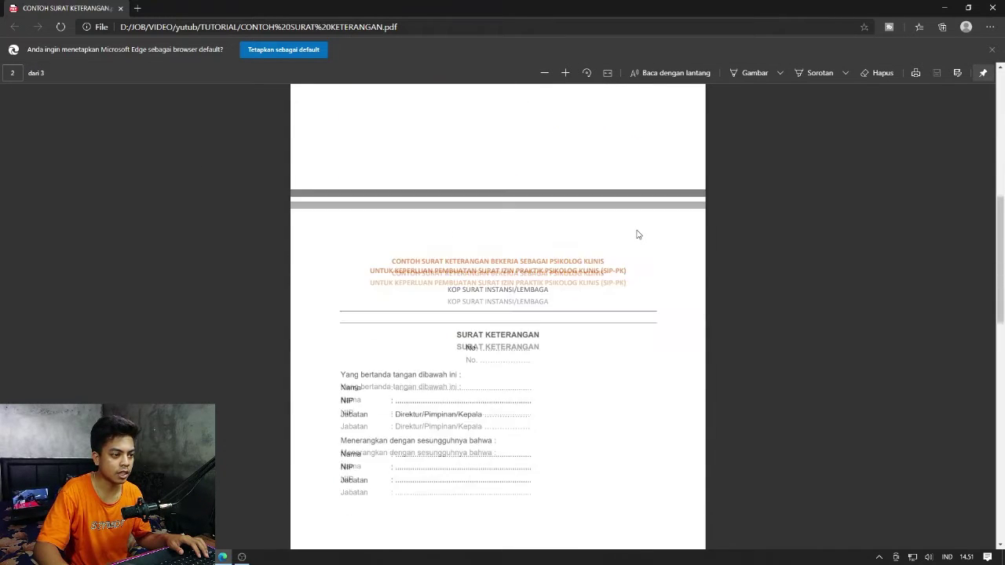
{"action": "scroll", "coordinate": [637, 234], "scroll_direction": "down", "scroll_amount": 1}
{"action": "scroll", "coordinate": [638, 234], "scroll_direction": "down", "scroll_amount": 1}
{"action": "scroll", "coordinate": [638, 234], "scroll_direction": "down", "scroll_amount": 3}
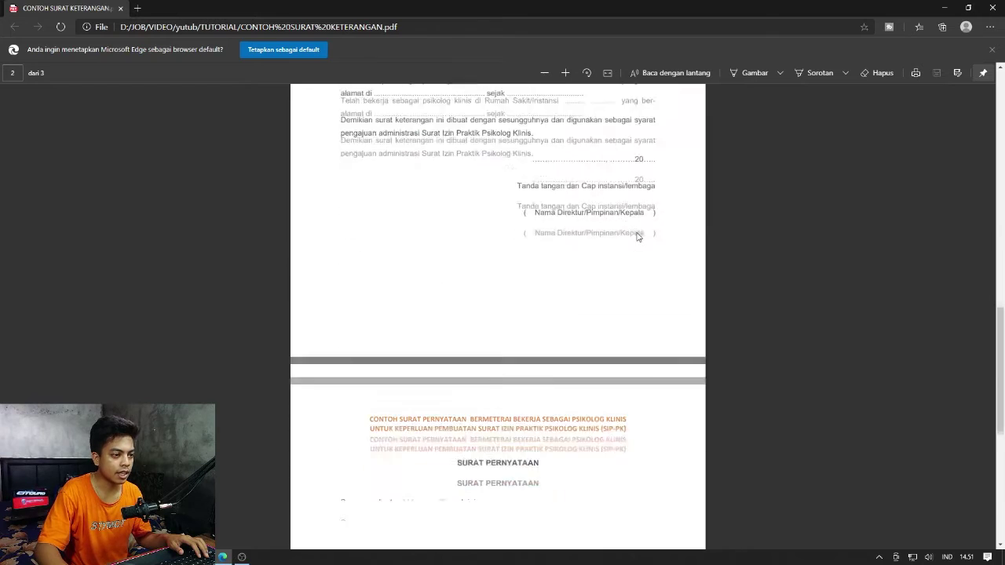
{"action": "scroll", "coordinate": [638, 235], "scroll_direction": "down", "scroll_amount": 1}
{"action": "scroll", "coordinate": [637, 237], "scroll_direction": "down", "scroll_amount": 3}
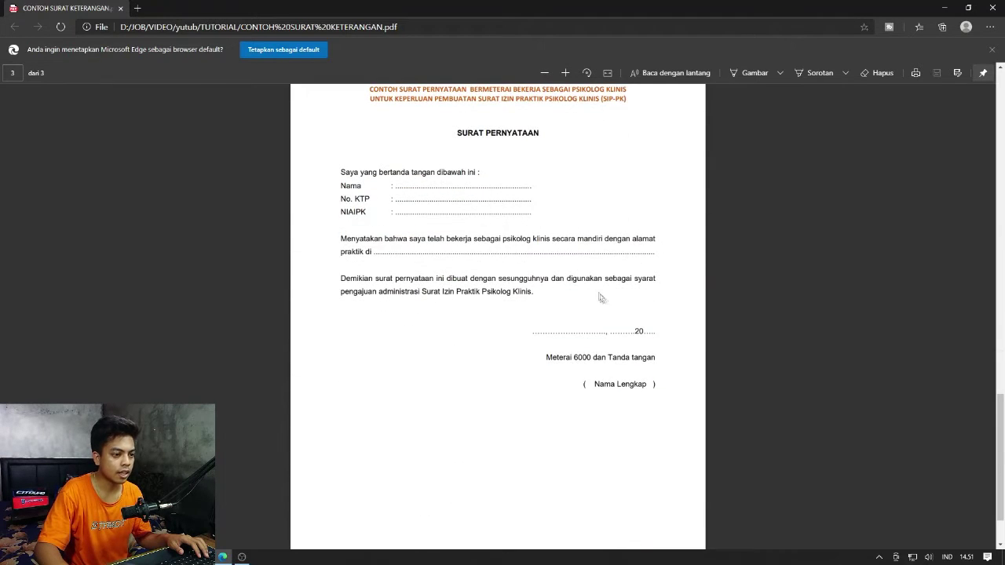
{"action": "scroll", "coordinate": [608, 303], "scroll_direction": "down", "scroll_amount": 1}
{"action": "scroll", "coordinate": [614, 303], "scroll_direction": "up", "scroll_amount": 2}
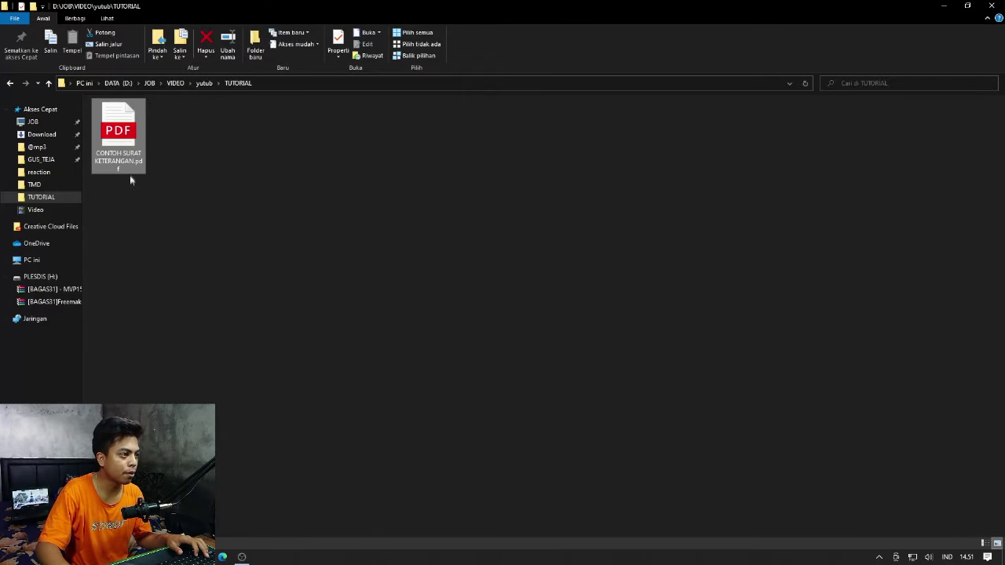
- Import page 2 of CONTOH SURAT KETERANGAN.pdf into Photoshop as a new document
{"action": "mouse_move", "coordinate": [122, 150]}
{"action": "left_mouse_down"}
{"action": "mouse_move", "coordinate": [163, 258]}
{"action": "mouse_move", "coordinate": [163, 415]}
{"action": "left_mouse_up"}
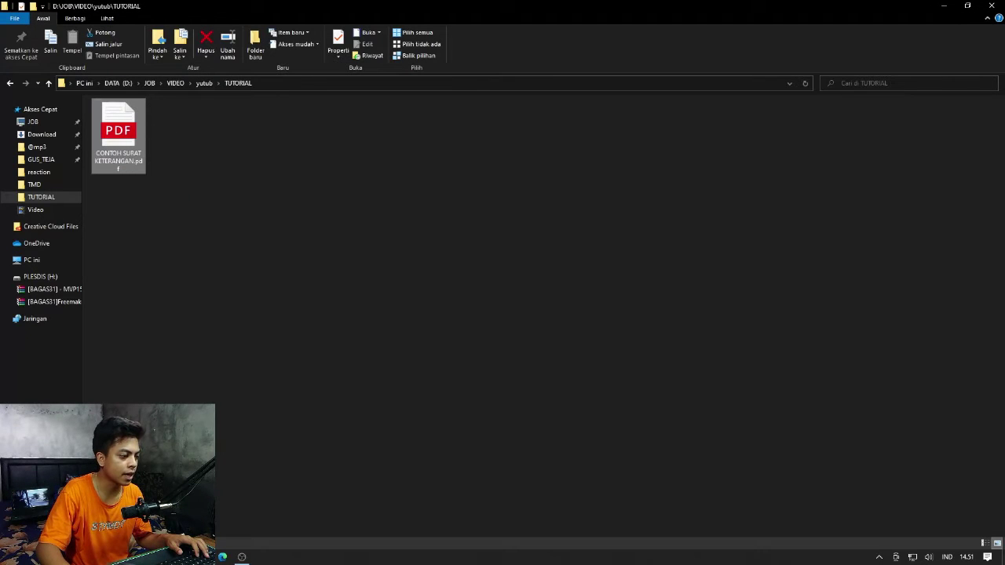
{"action": "left_click_drag", "start_coordinate": [236, 557], "coordinate": [227, 243]}
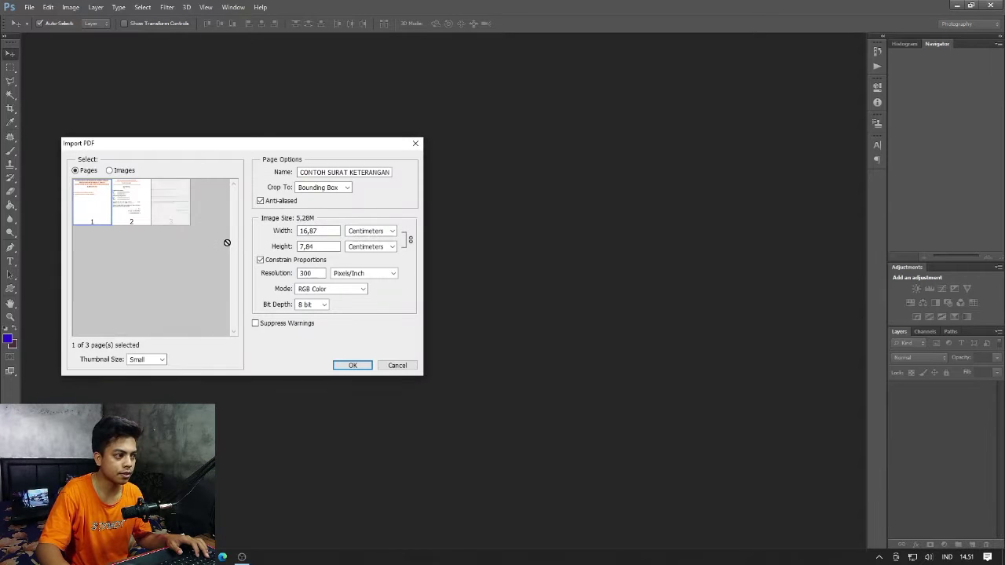
{"action": "left_click", "coordinate": [129, 206]}
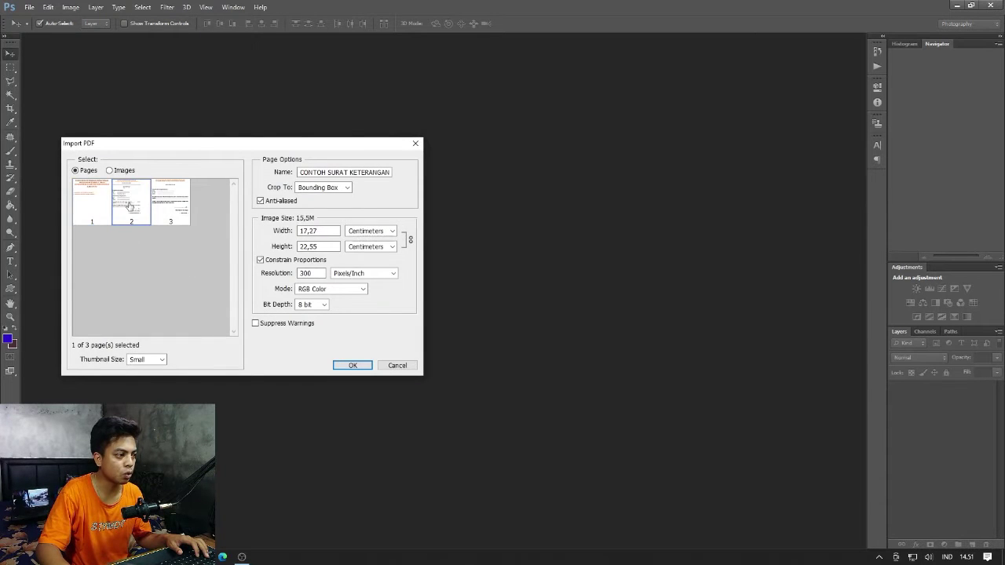
{"action": "left_click", "coordinate": [353, 365]}
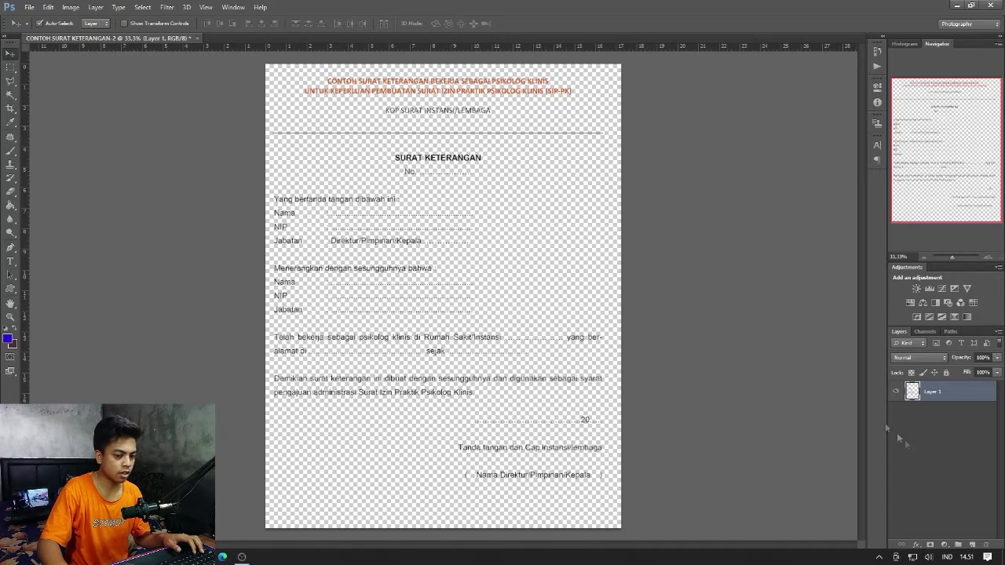
- Add a new empty layer named background
{"action": "left_click", "coordinate": [973, 545]}
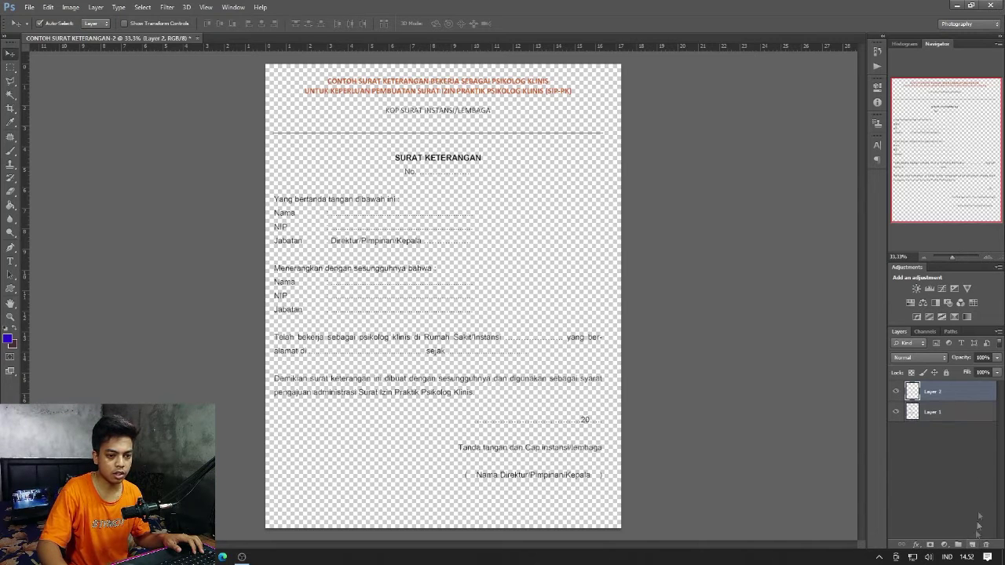
{"action": "double_click", "coordinate": [933, 392]}
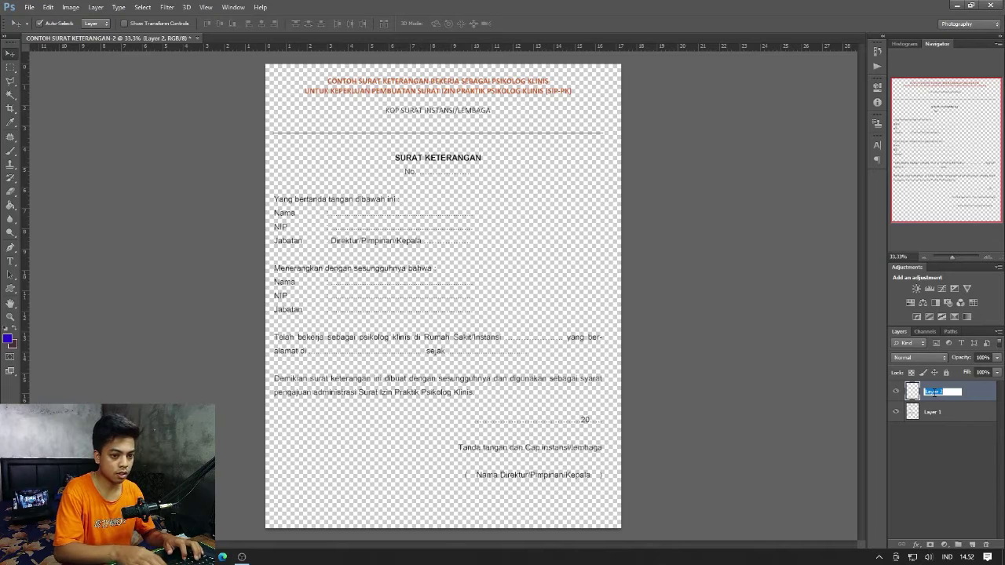
{"action": "type", "text": "backgro"}
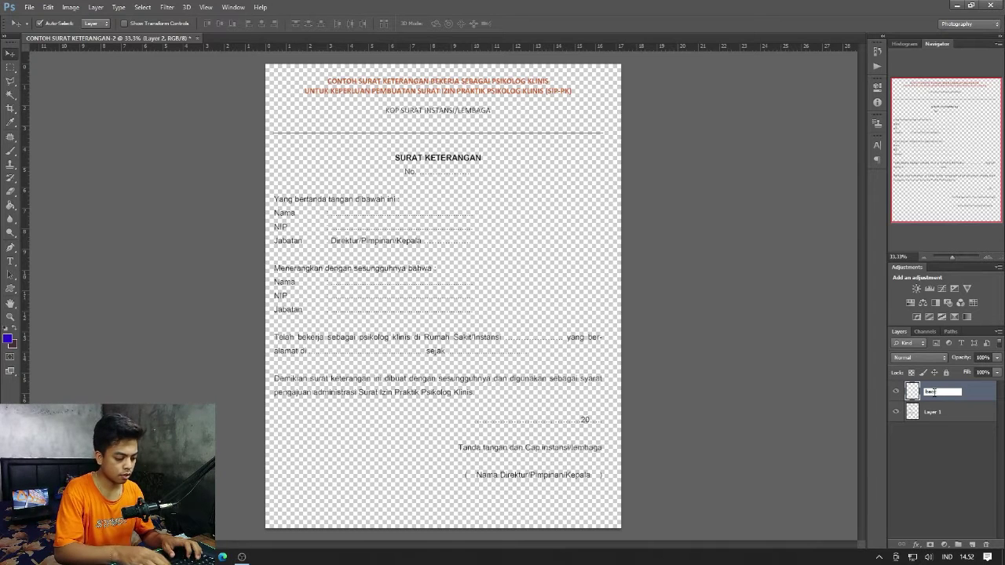
{"action": "type", "text": "und"}
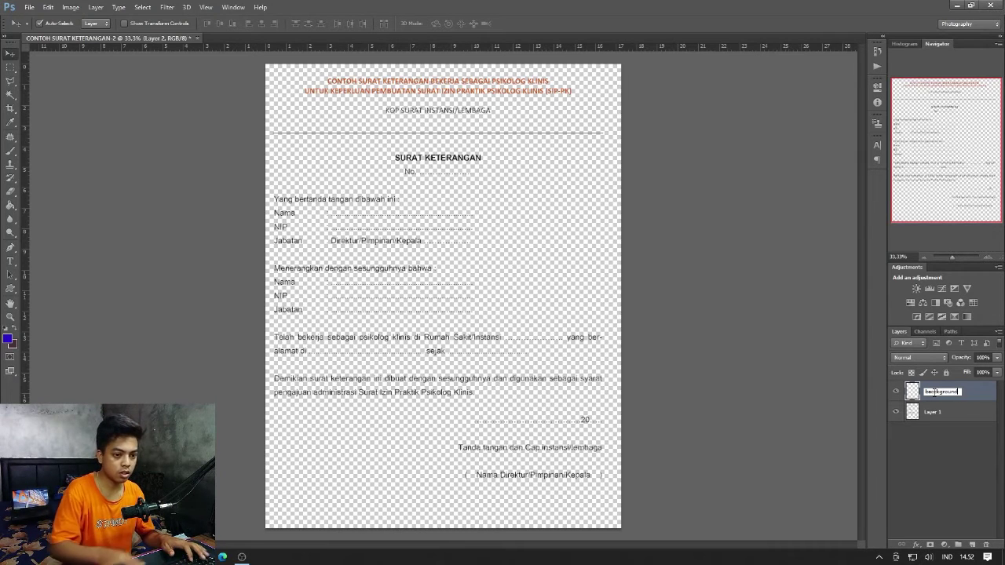
{"action": "key", "text": "Return"}
- Rename the letter's layer to surat and move background beneath it
{"action": "double_click", "coordinate": [931, 413]}
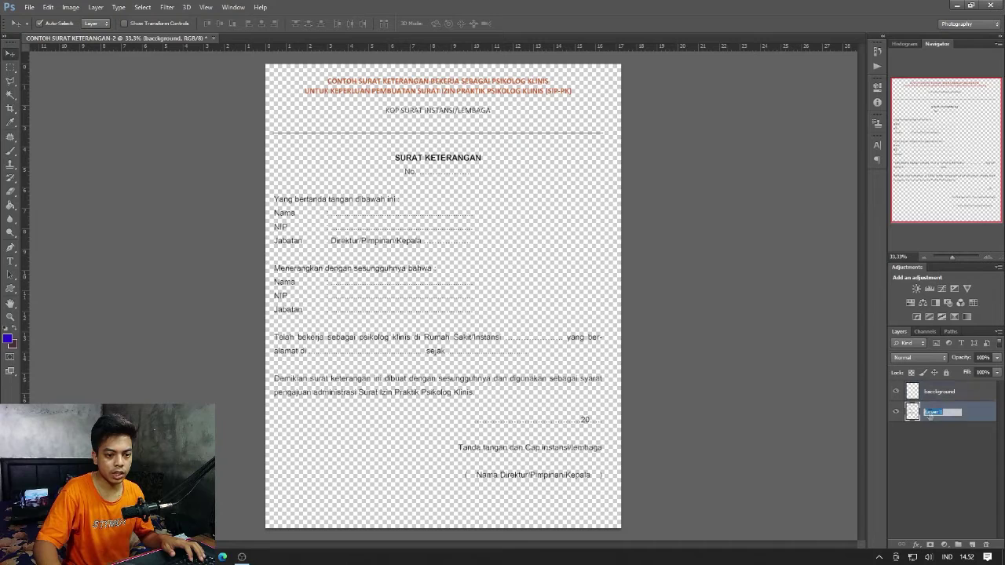
{"action": "type", "text": "surat"}
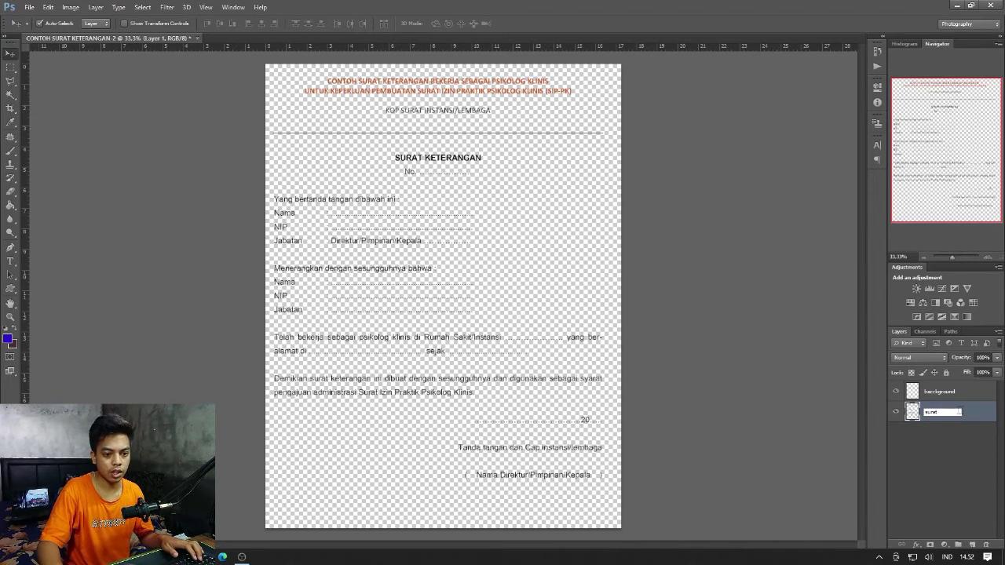
{"action": "key", "text": "Return"}
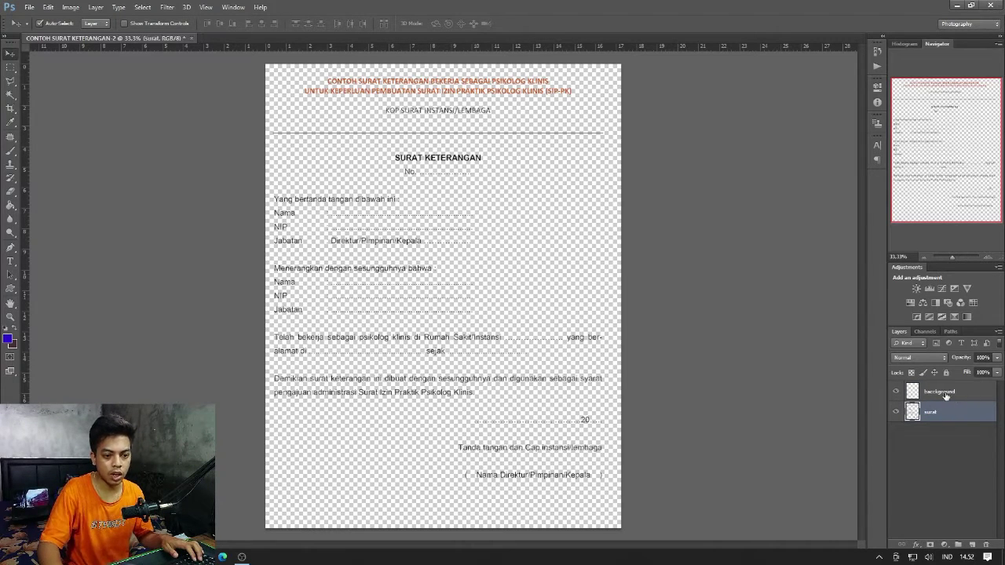
{"action": "left_click_drag", "start_coordinate": [946, 397], "coordinate": [945, 430]}
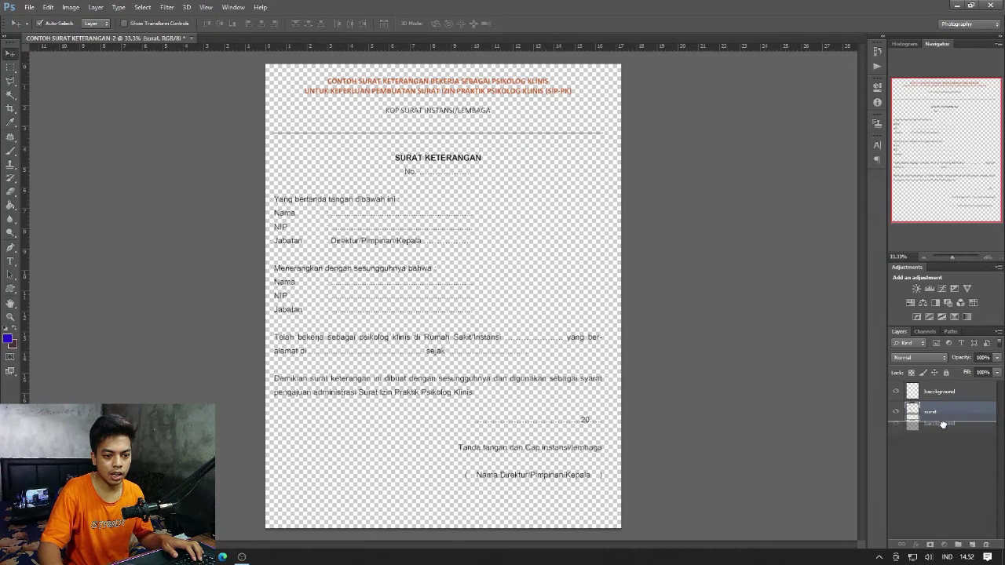
- Fill the background layer with white using the Paint Bucket
{"action": "key", "text": "g"}
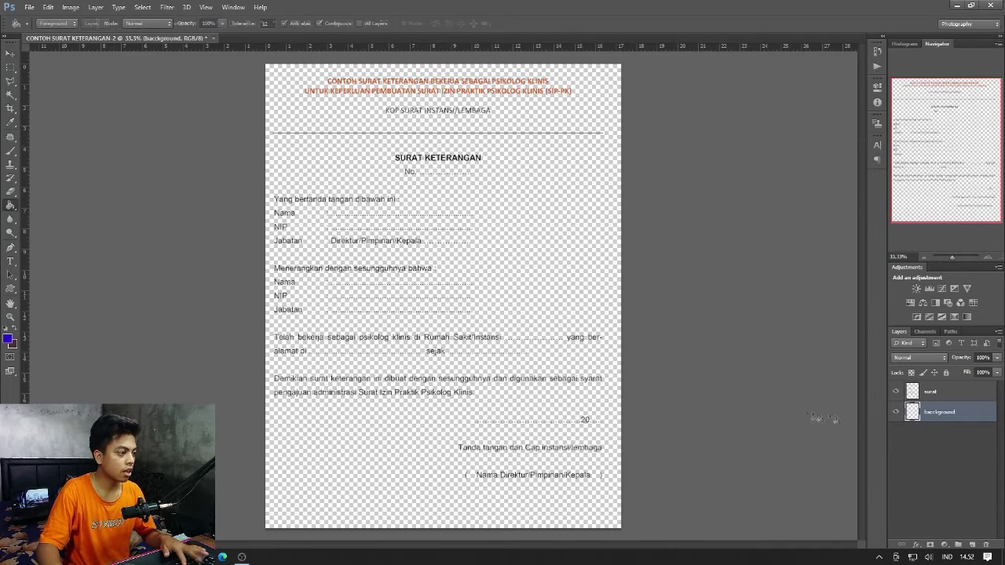
{"action": "key", "text": "d"}
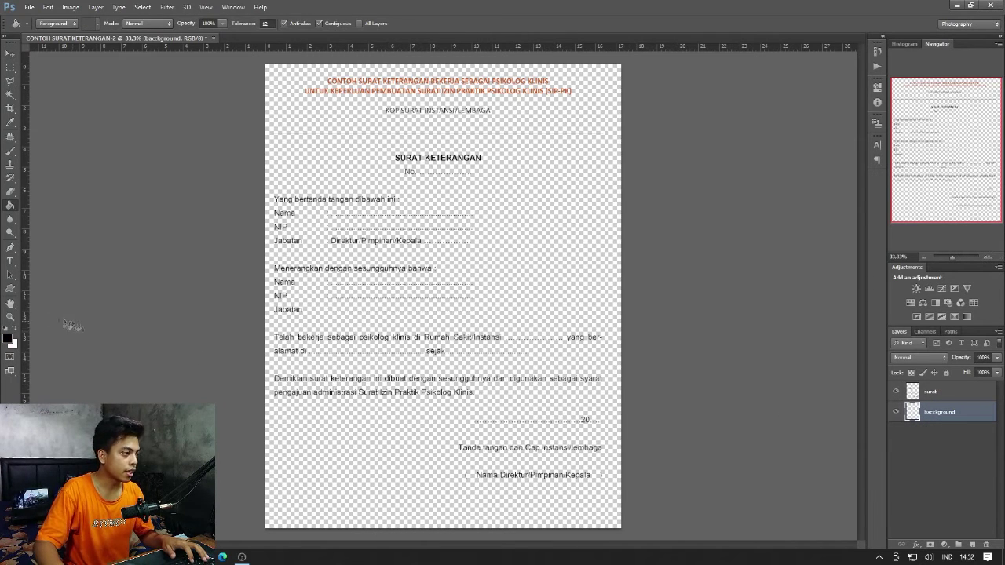
{"action": "left_click", "coordinate": [10, 340]}
{"action": "left_click", "coordinate": [75, 250]}
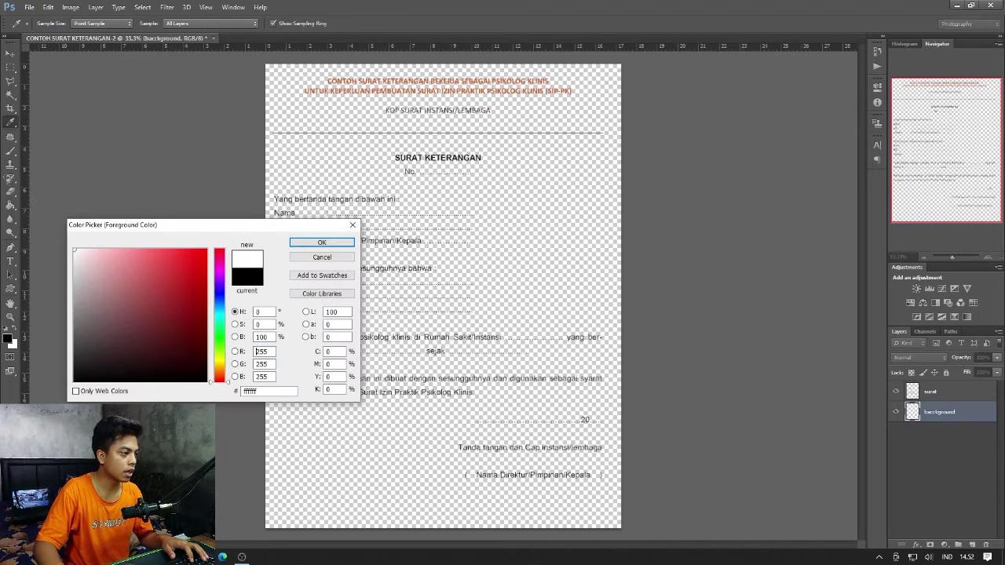
{"action": "left_click", "coordinate": [318, 243]}
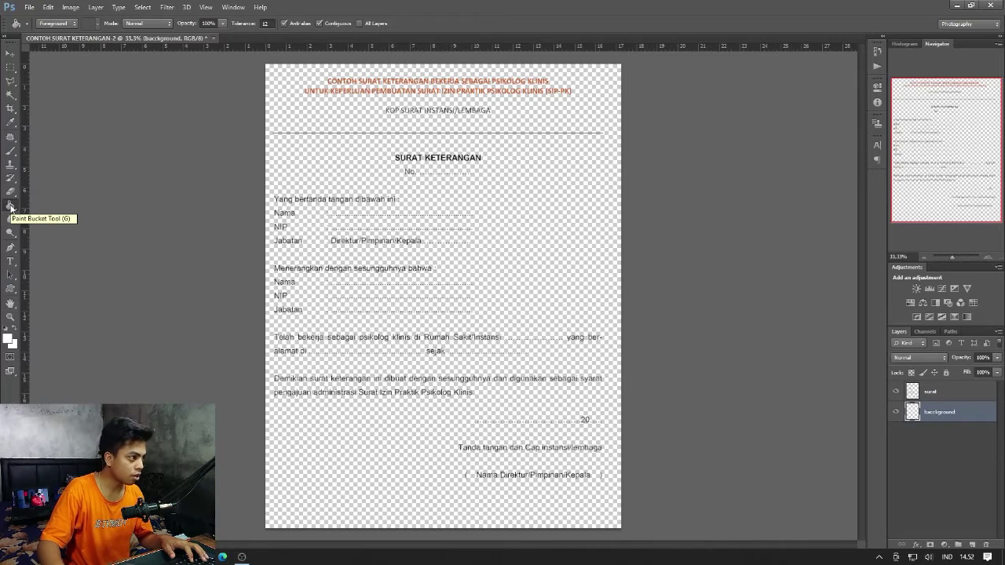
{"action": "left_click", "coordinate": [530, 253]}
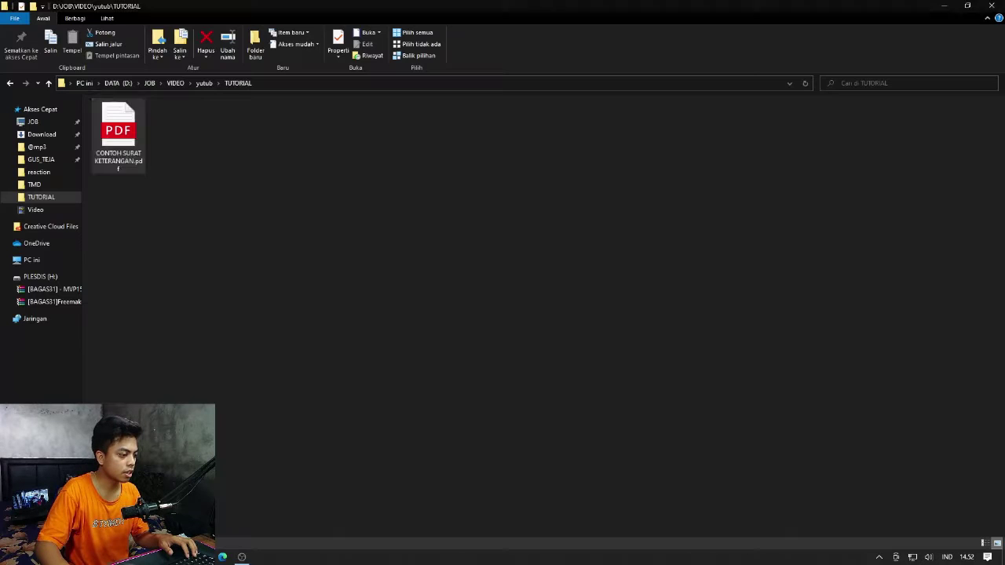
- Reopen CONTOH SURAT KETERANGAN.pdf in Edge and scroll through its three pages zoomed out
{"action": "double_click", "coordinate": [112, 139]}
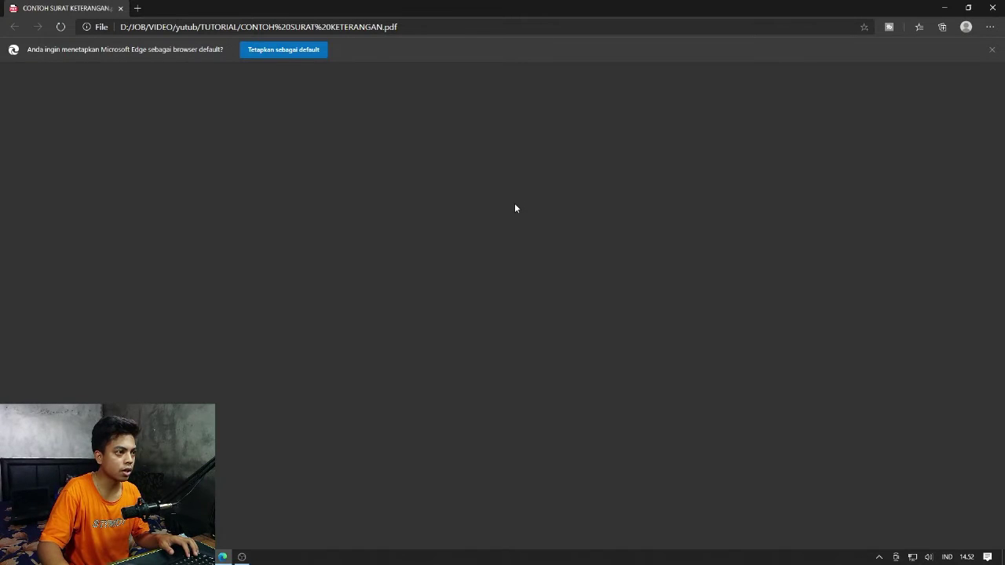
{"action": "scroll", "coordinate": [562, 221], "scroll_direction": "down", "scroll_amount": 2}
{"action": "scroll", "coordinate": [561, 221], "scroll_direction": "down", "scroll_amount": 2}
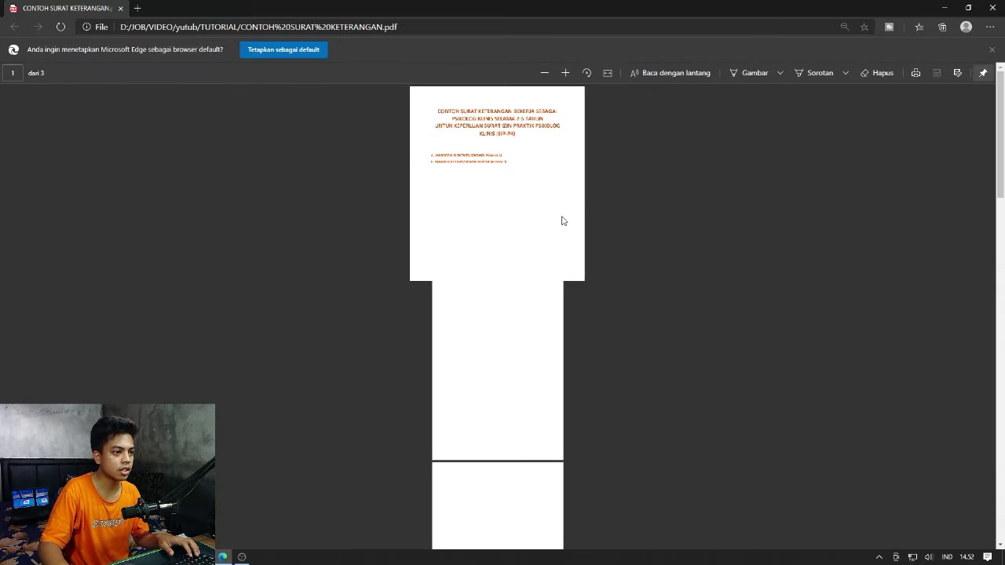
{"action": "scroll", "coordinate": [562, 222], "scroll_direction": "down", "scroll_amount": 2}
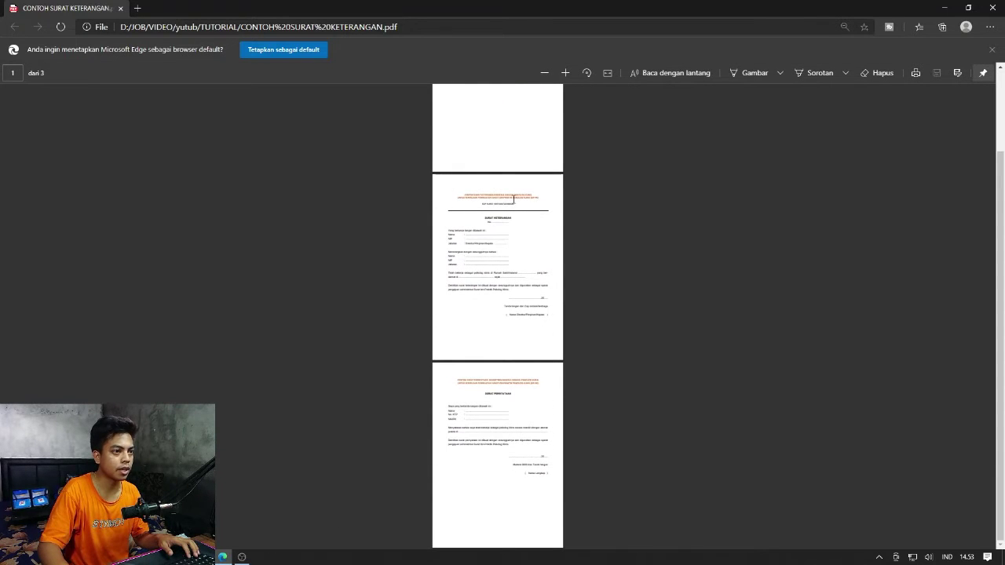
{"action": "scroll", "coordinate": [513, 199], "scroll_direction": "up", "scroll_amount": 2}
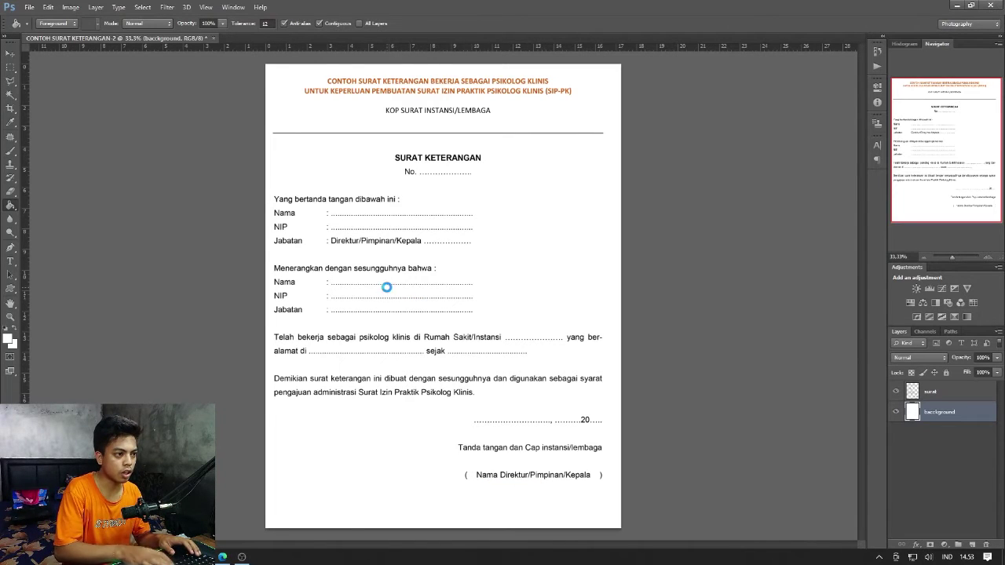
- Create a new blank A4 document from the International Paper preset
{"action": "key", "text": "ctrl+n"}
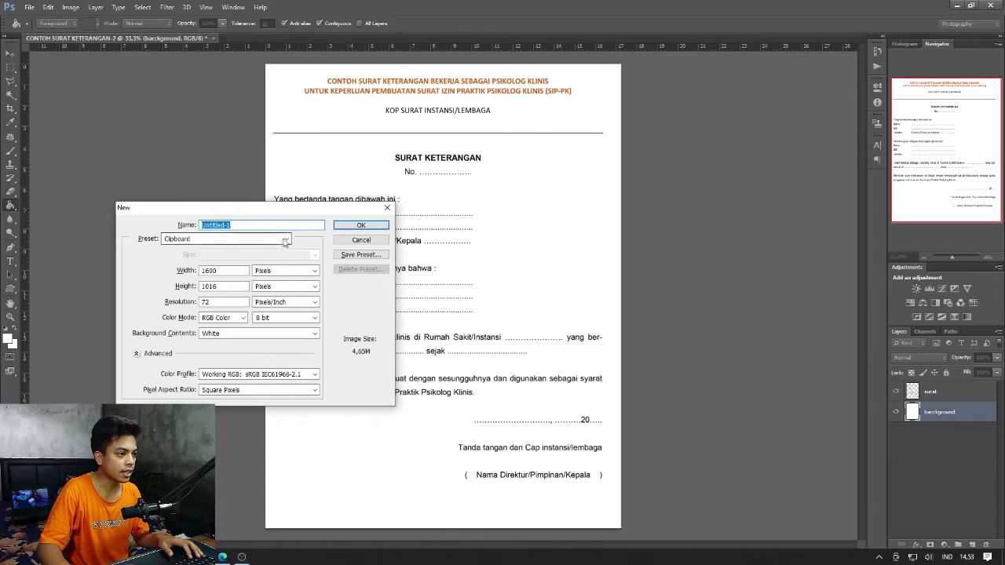
{"action": "left_click", "coordinate": [286, 239]}
{"action": "left_click", "coordinate": [201, 284]}
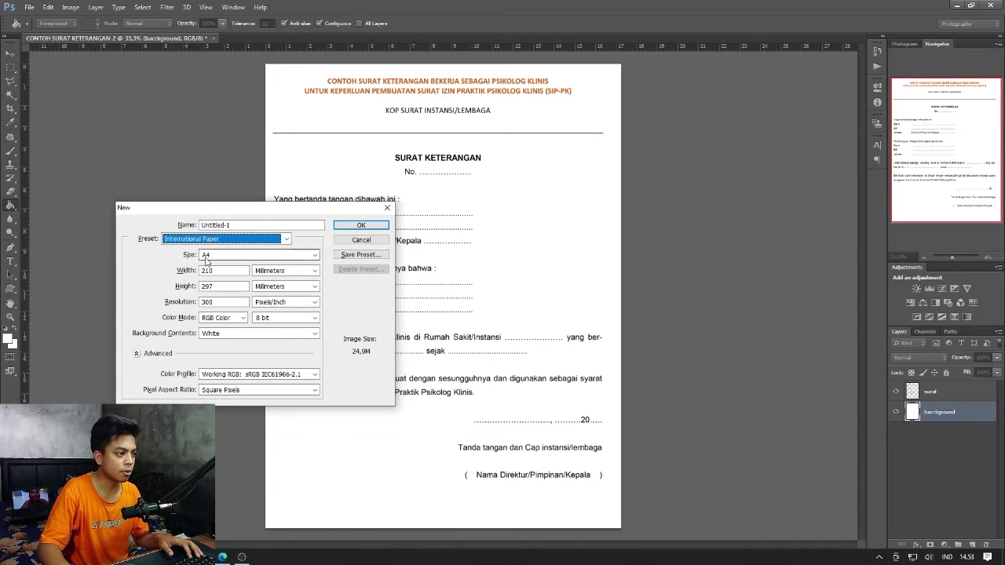
{"action": "left_click", "coordinate": [257, 257]}
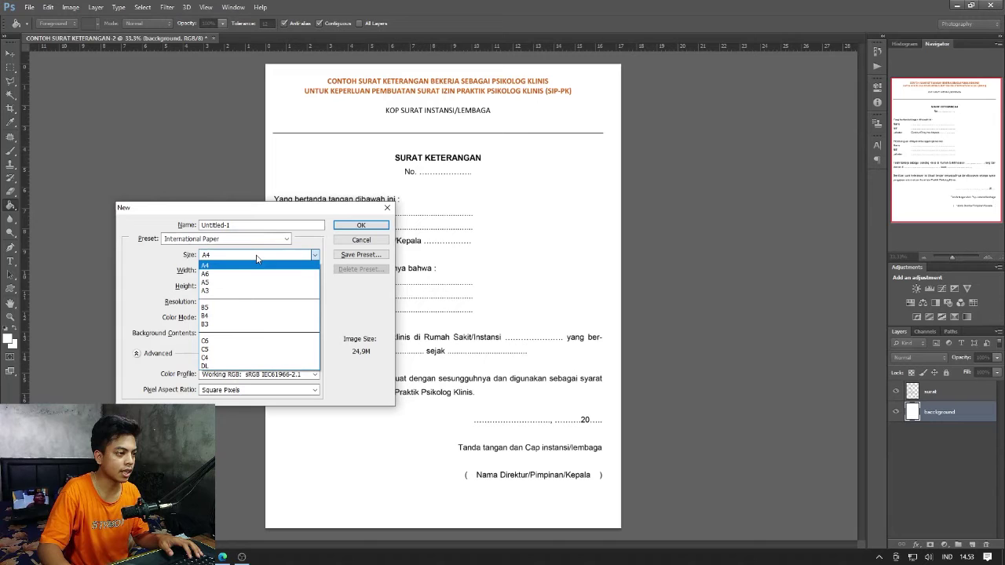
{"action": "left_click", "coordinate": [361, 226]}
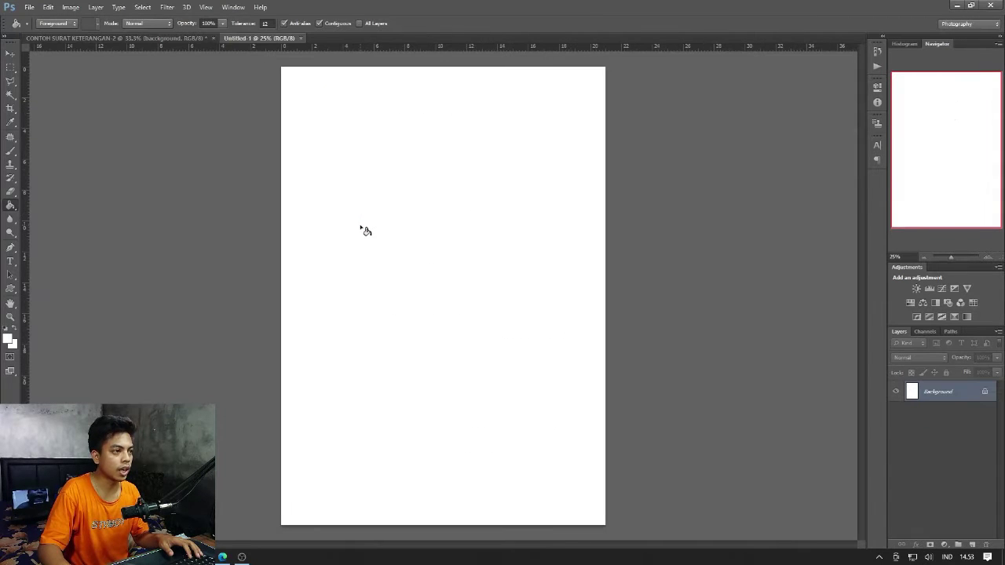
- Copy the surat layer into Untitled-1 with the Move tool, undoing a mistaken first copy
{"action": "key", "text": "v"}
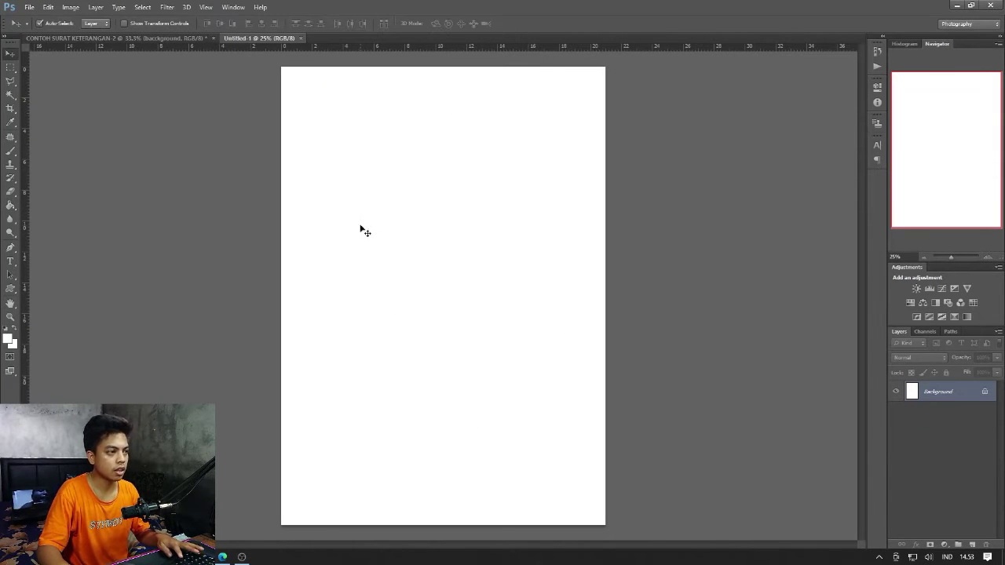
{"action": "left_click", "coordinate": [156, 37]}
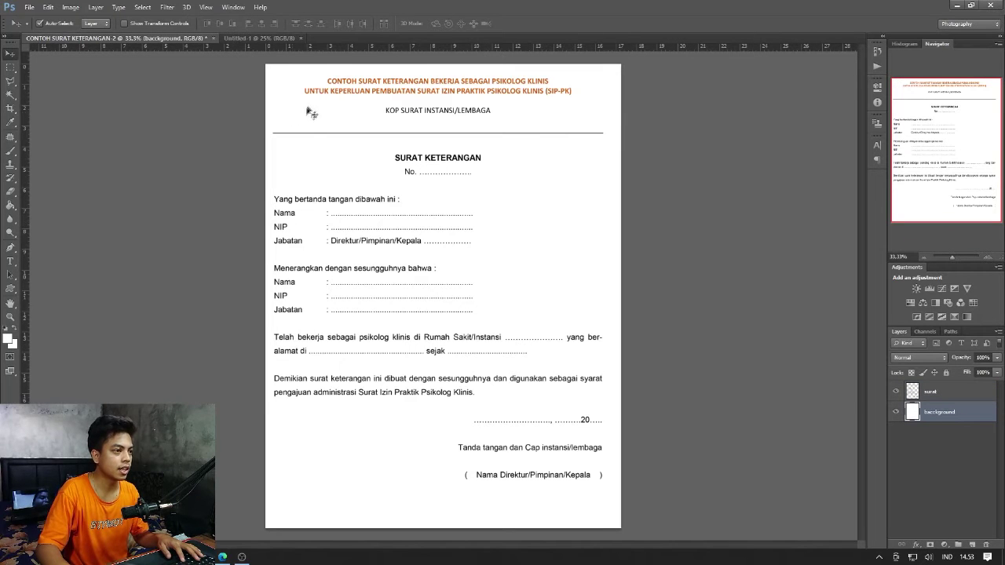
{"action": "left_click", "coordinate": [927, 392]}
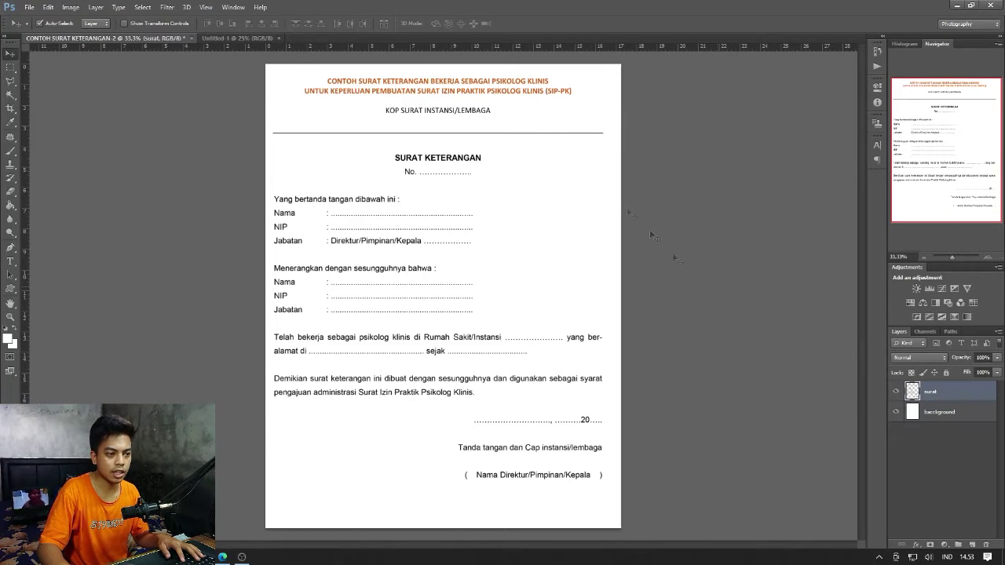
{"action": "left_click_drag", "start_coordinate": [410, 163], "coordinate": [518, 220]}
{"action": "key", "text": "ctrl+z"}
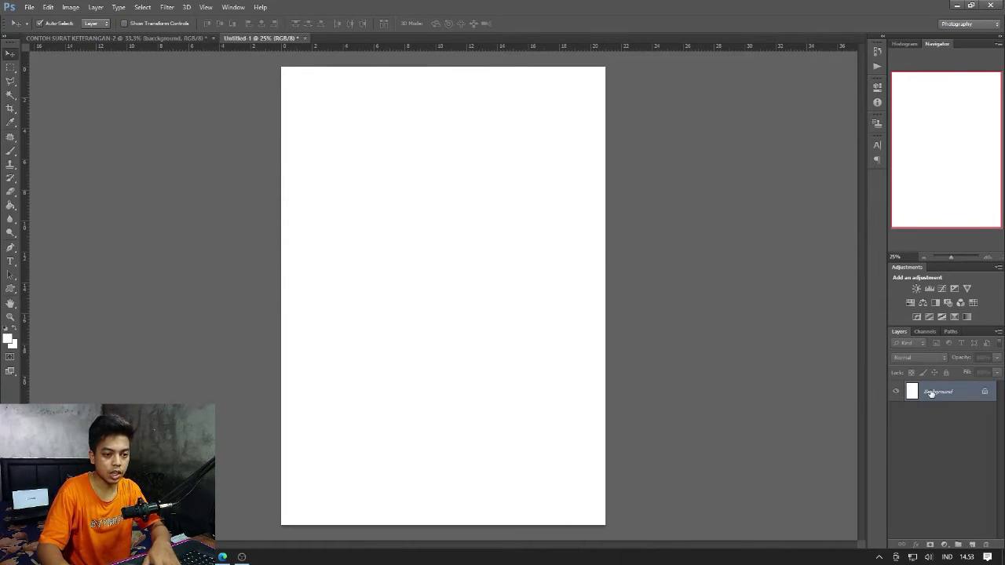
{"action": "left_click", "coordinate": [107, 38]}
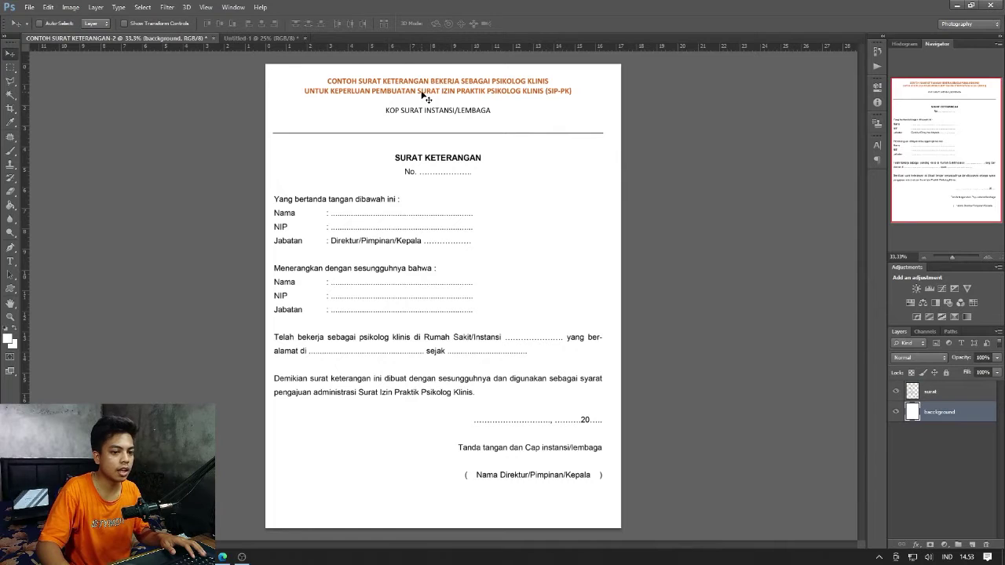
{"action": "left_click", "coordinate": [930, 391]}
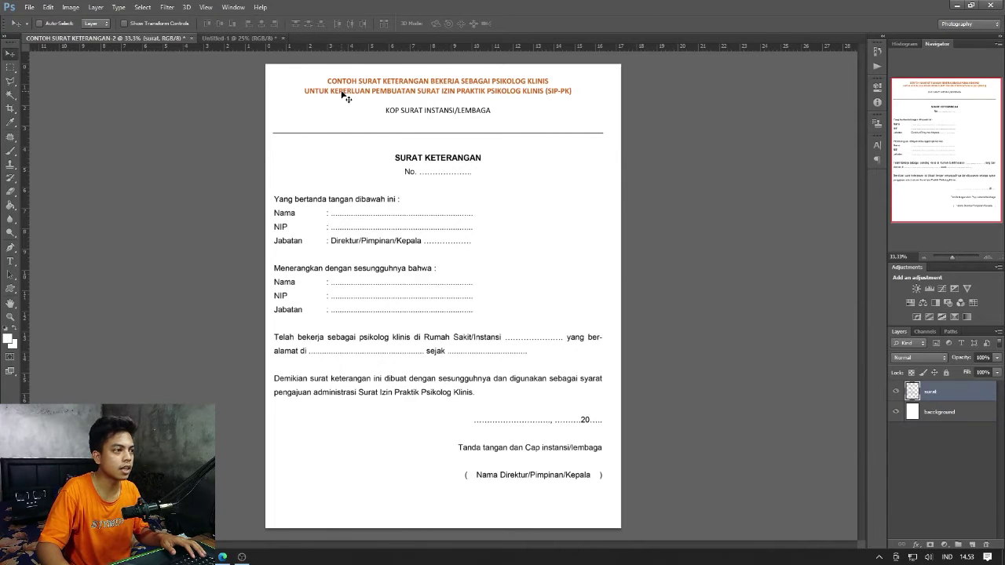
{"action": "mouse_move", "coordinate": [342, 95]}
{"action": "left_mouse_down"}
{"action": "mouse_move", "coordinate": [265, 61]}
{"action": "mouse_move", "coordinate": [475, 235]}
{"action": "mouse_move", "coordinate": [375, 162]}
{"action": "mouse_move", "coordinate": [384, 105]}
{"action": "left_mouse_up"}
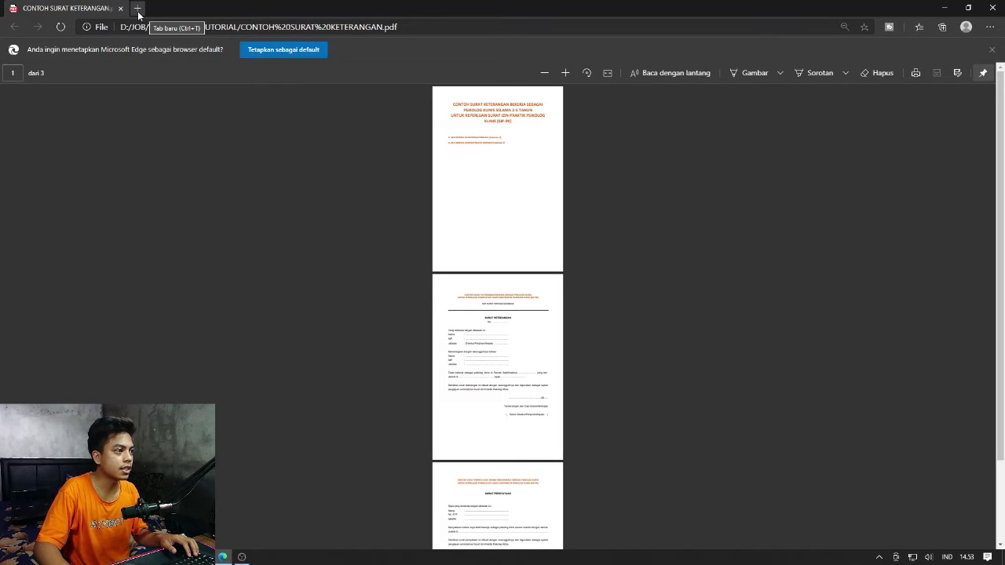
- Run a Google image search for 'tut wuri handayani' filtered to large images
{"action": "left_click", "coordinate": [141, 28]}
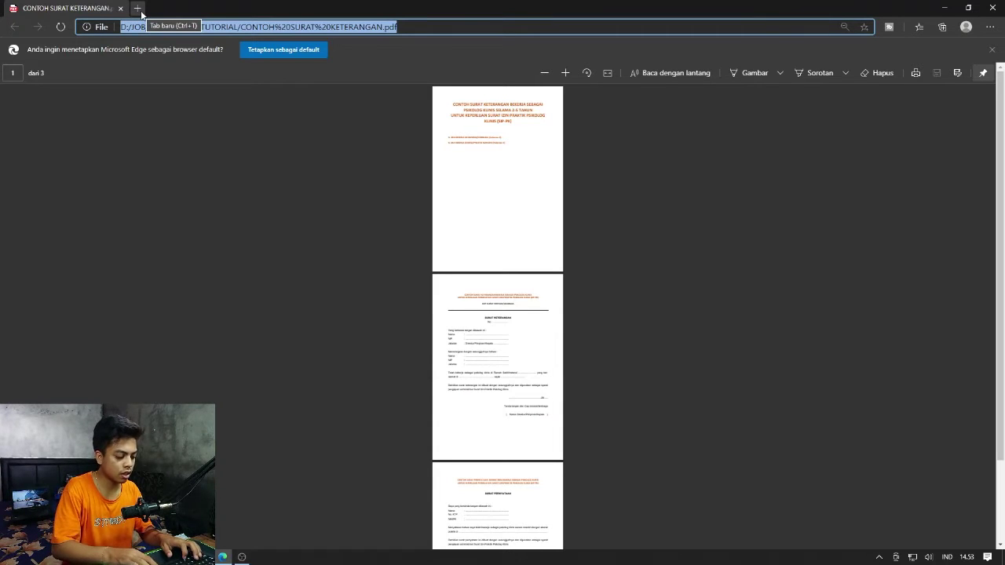
{"action": "type", "text": "tut"}
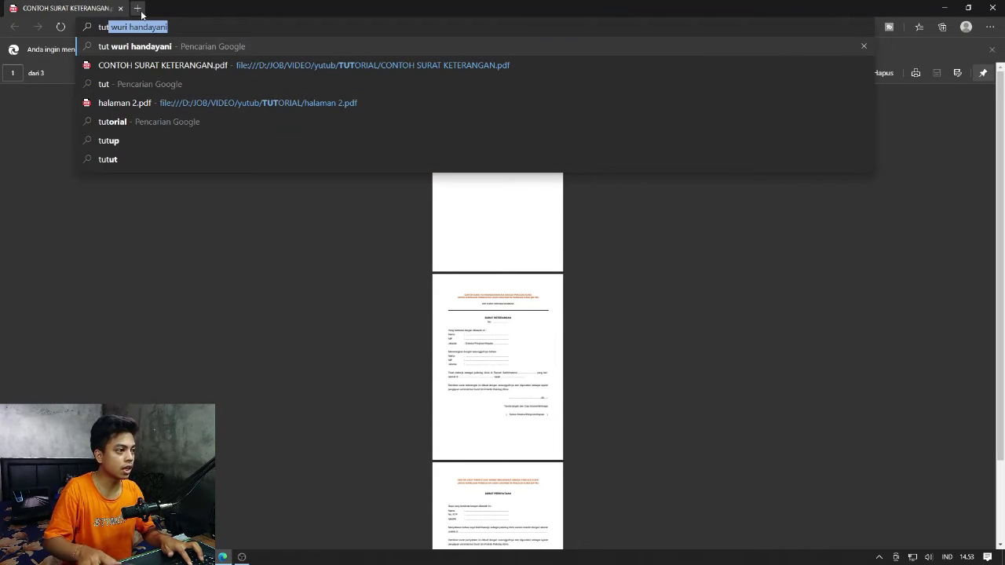
{"action": "key", "text": "Return"}
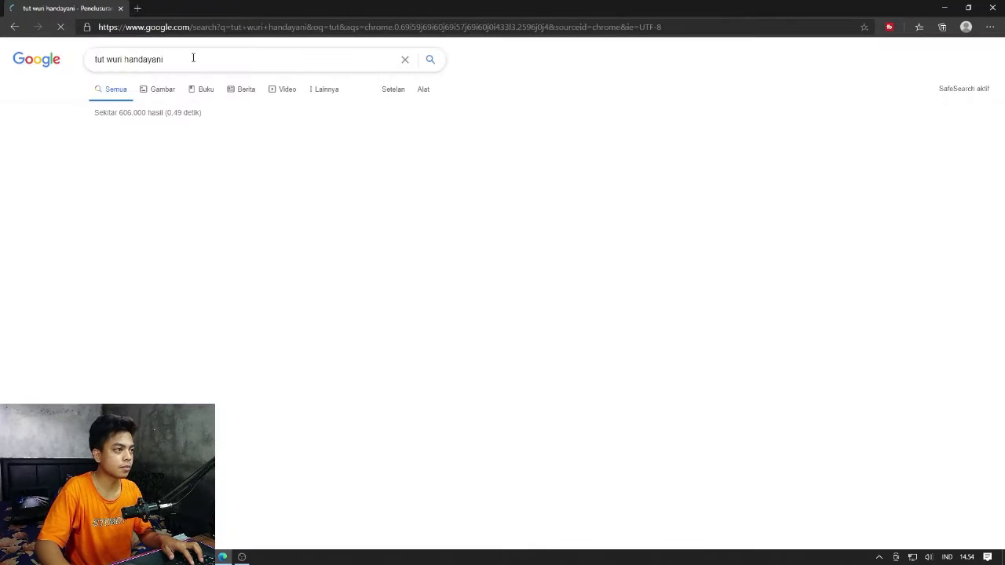
{"action": "left_click", "coordinate": [158, 90]}
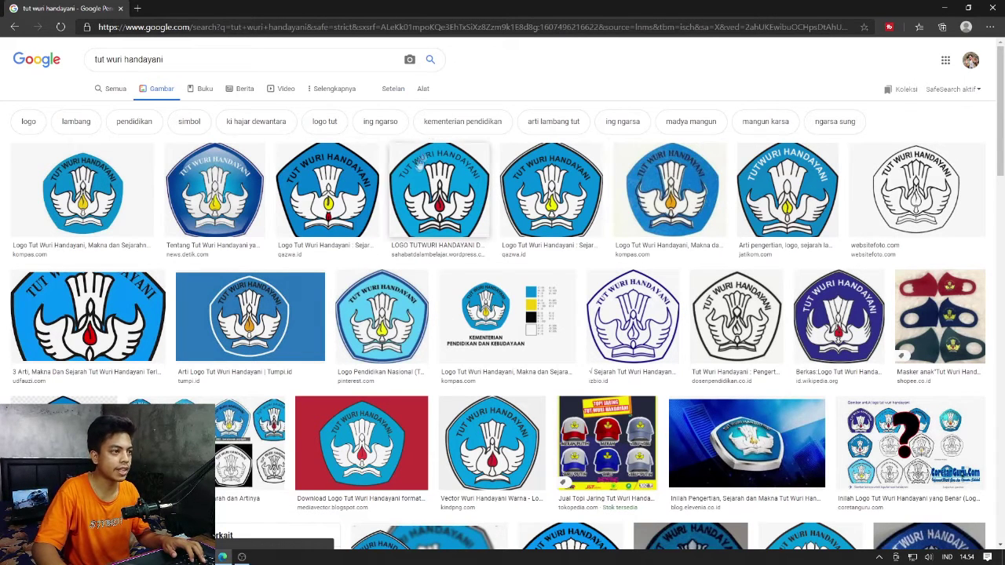
{"action": "left_click", "coordinate": [424, 90]}
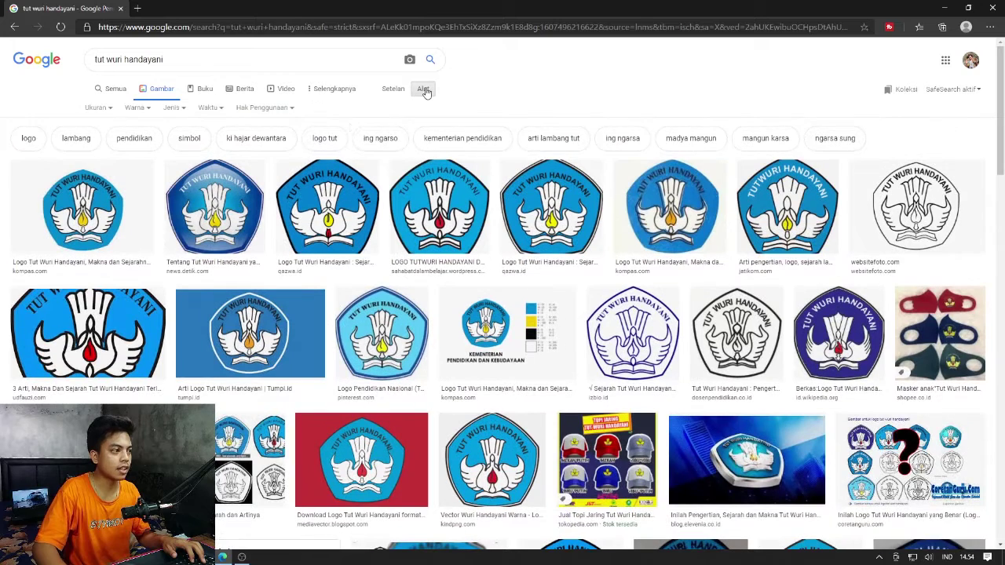
{"action": "left_click", "coordinate": [107, 112]}
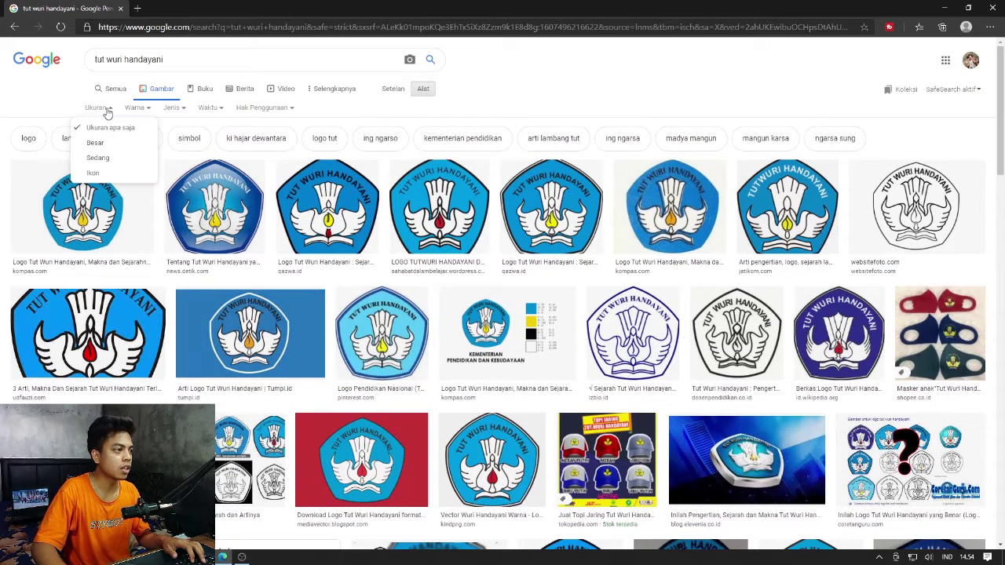
{"action": "left_click", "coordinate": [95, 148]}
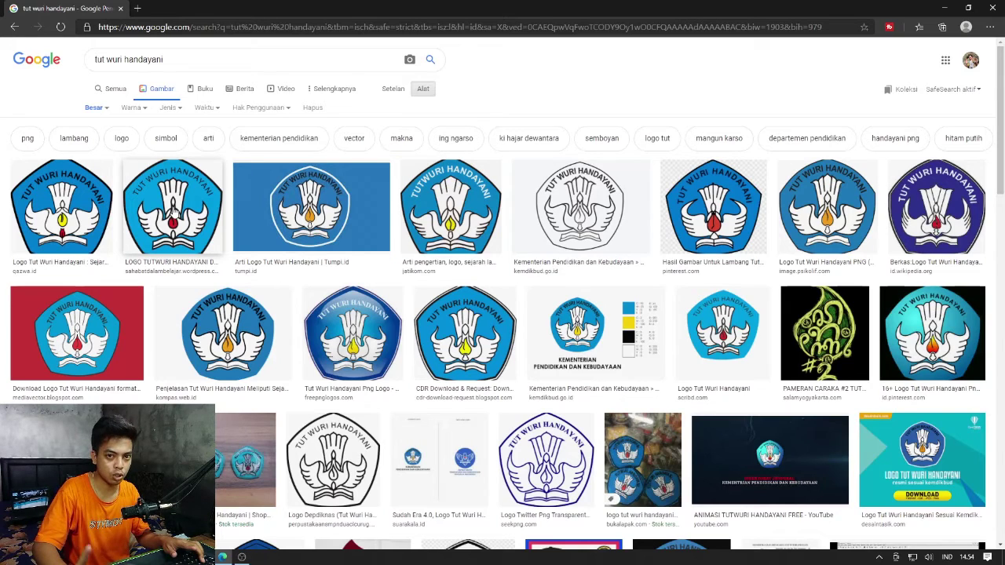
- Copy the second Tut Wuri Handayani logo result image
{"action": "left_click", "coordinate": [174, 211]}
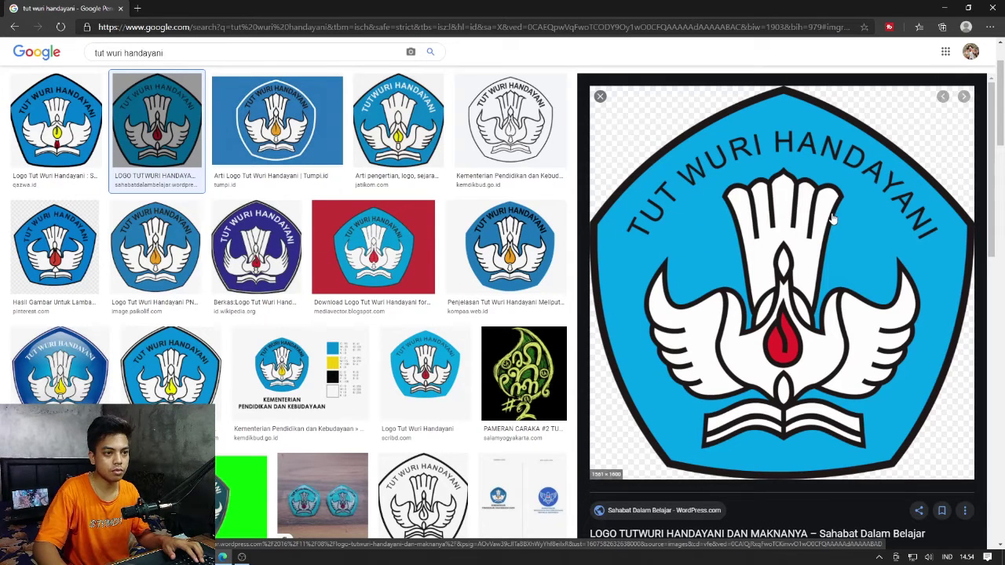
{"action": "right_click", "coordinate": [783, 246]}
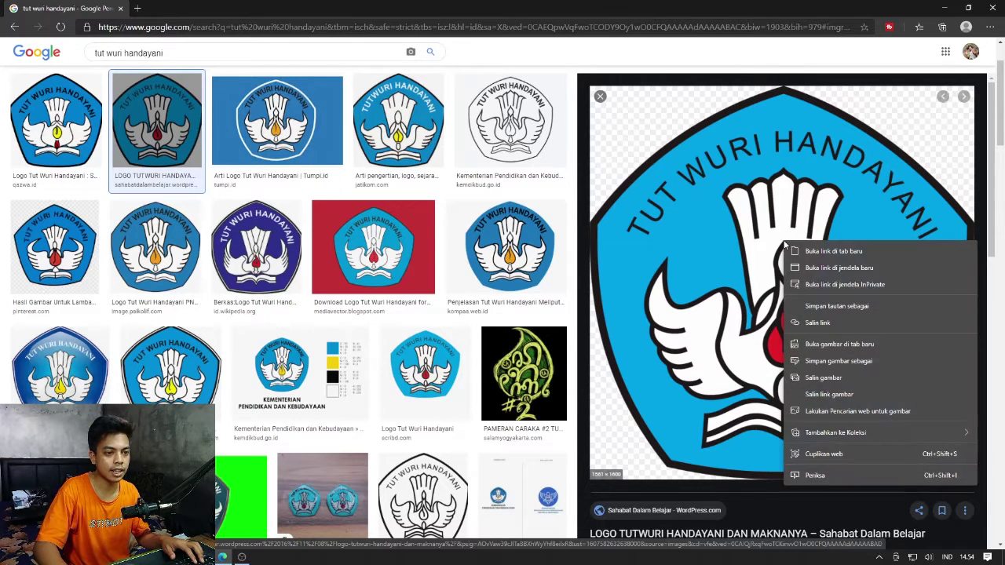
{"action": "left_click", "coordinate": [824, 378]}
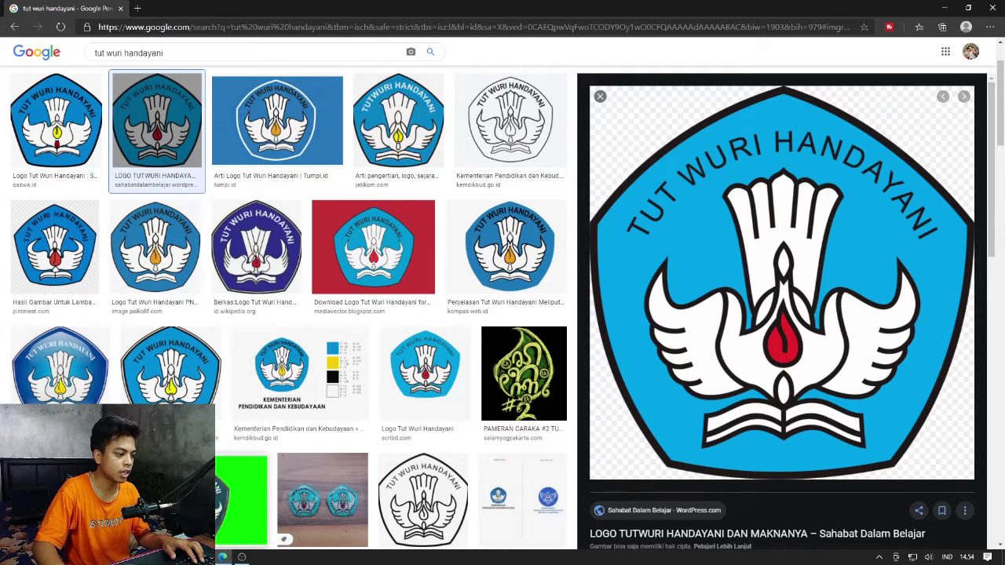
{"action": "left_click", "coordinate": [196, 556]}
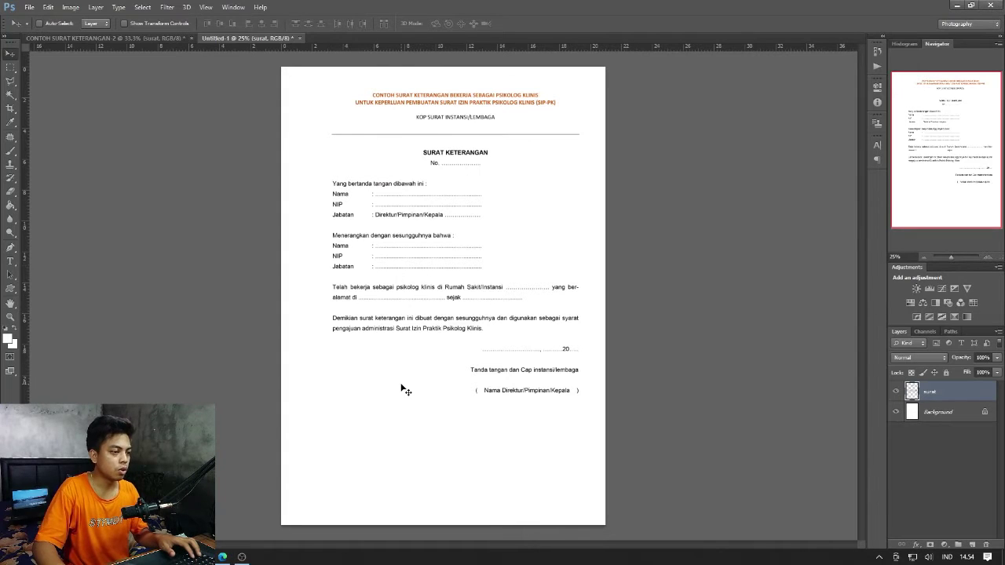
- Paste the copied logo as a new layer named cap and zoom in on it
{"action": "key", "text": "ctrl+v"}
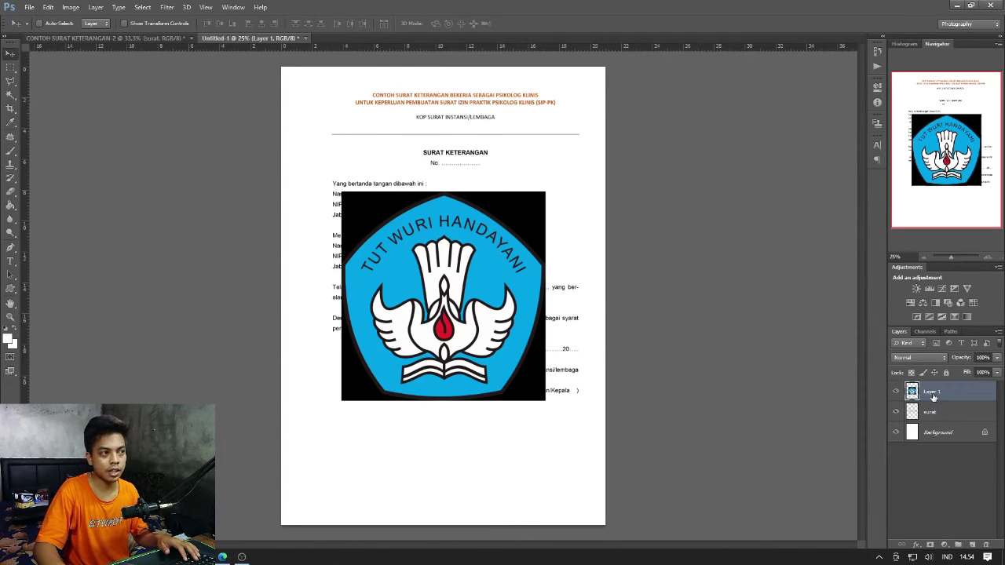
{"action": "type", "text": "logo"}
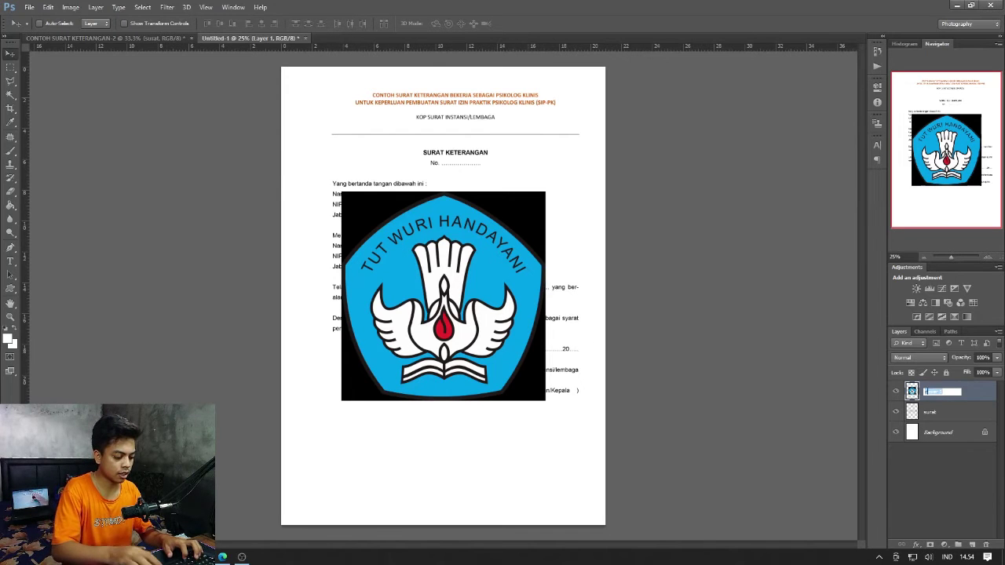
{"action": "type", "text": "cap"}
{"action": "key", "text": "Return"}
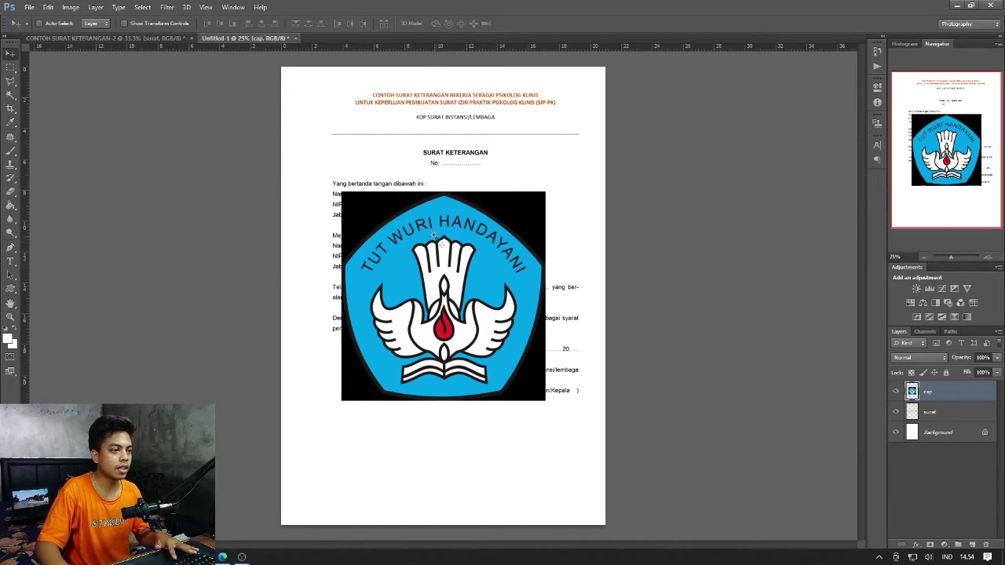
{"action": "left_click_drag", "start_coordinate": [434, 235], "coordinate": [489, 314]}
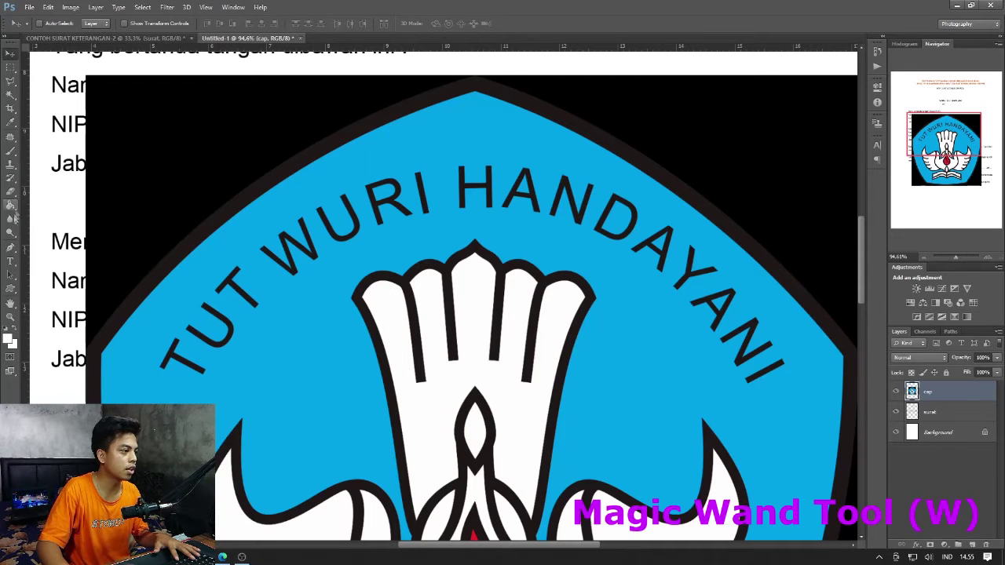
- Set the Magic Wand tolerance to 15 and zoom out to the whole page
{"action": "left_click", "coordinate": [9, 96]}
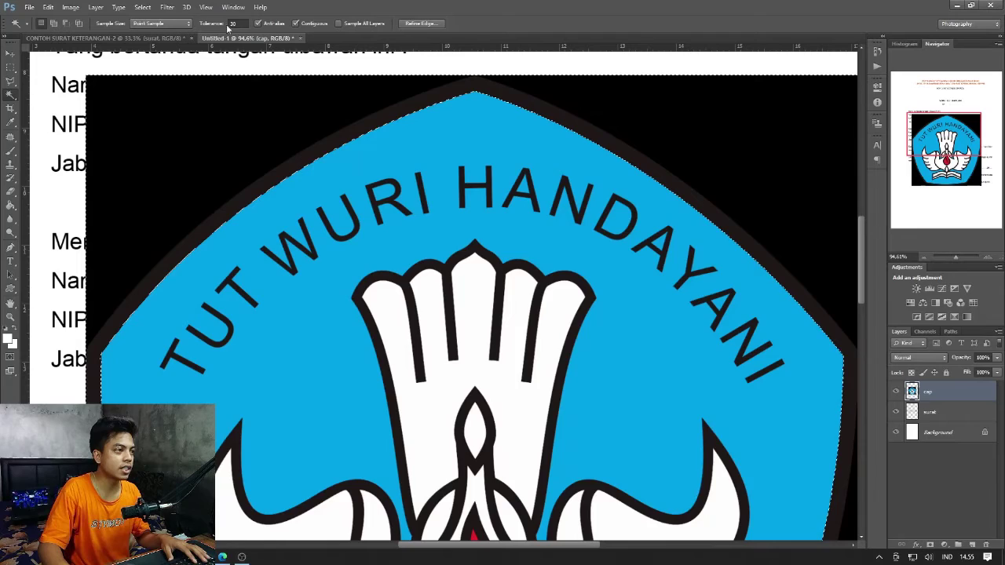
{"action": "left_click_drag", "start_coordinate": [258, 148], "coordinate": [313, 174]}
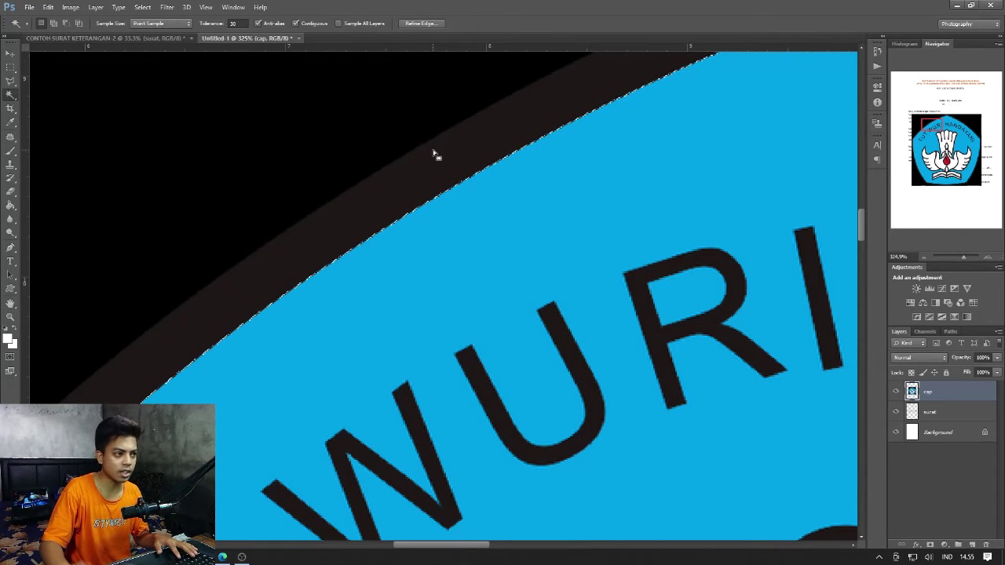
{"action": "left_click", "coordinate": [235, 24]}
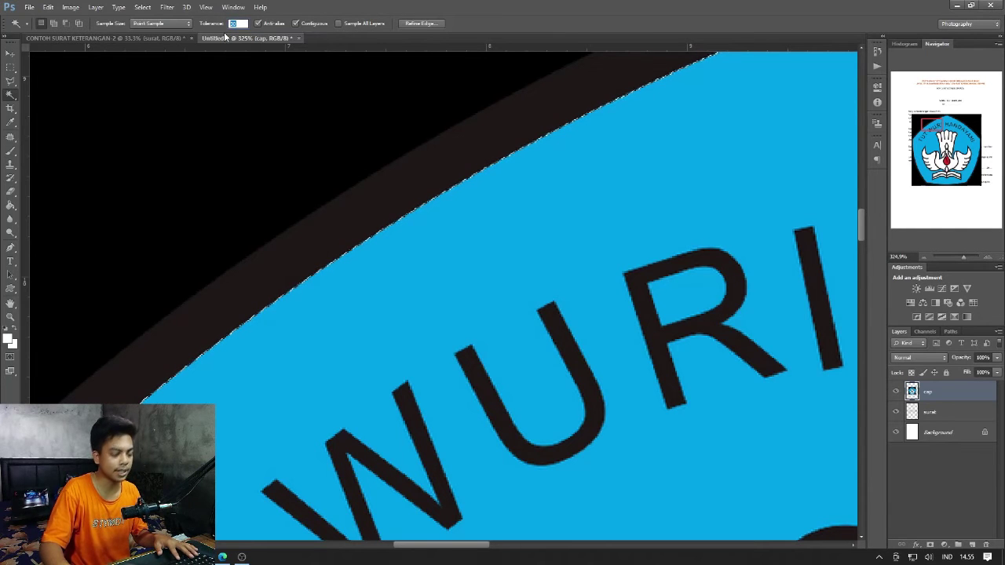
{"action": "type", "text": "15"}
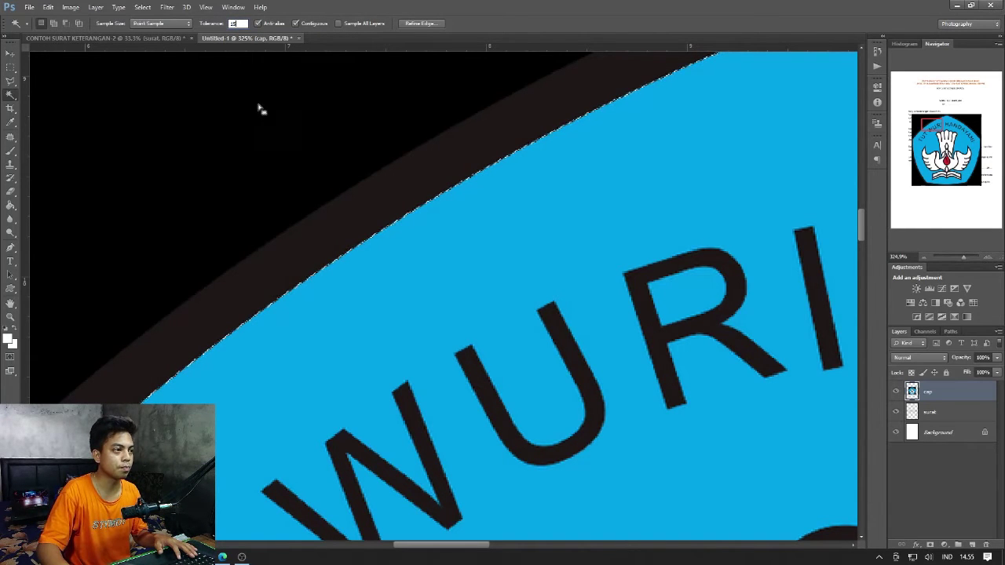
{"action": "key", "text": "ctrl+d"}
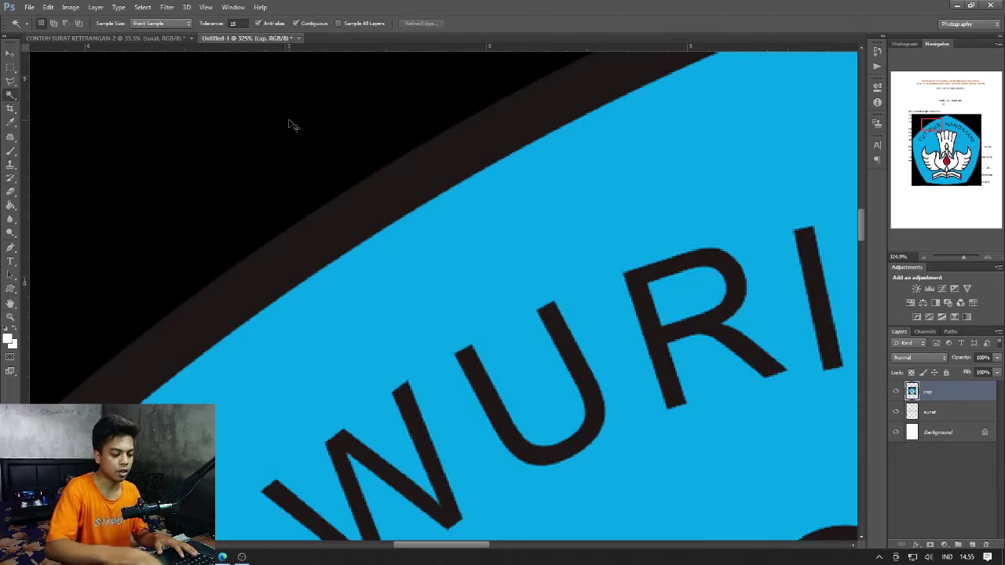
{"action": "key", "text": "ctrl+0"}
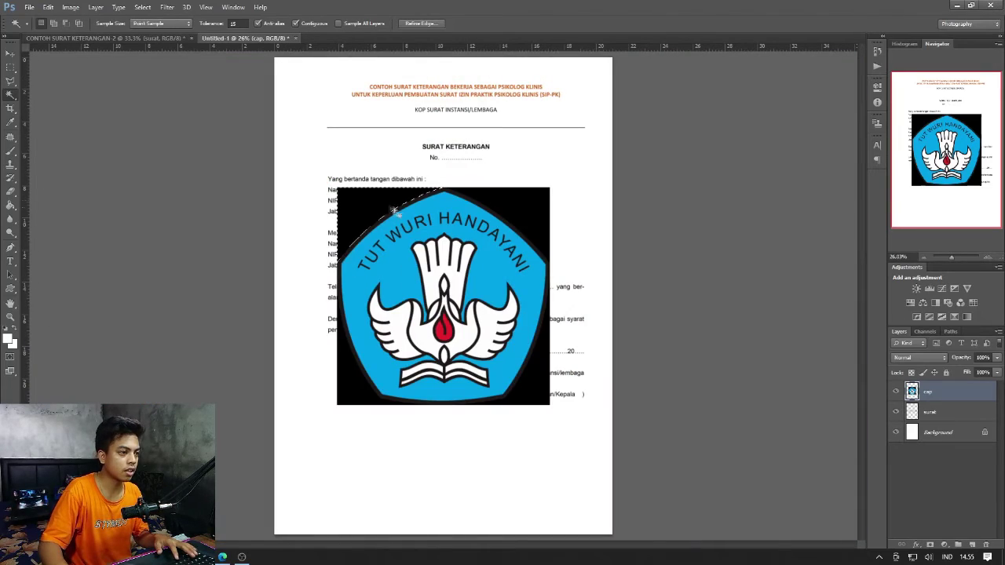
{"action": "scroll", "coordinate": [400, 200], "scroll_direction": "up", "scroll_amount": 5}
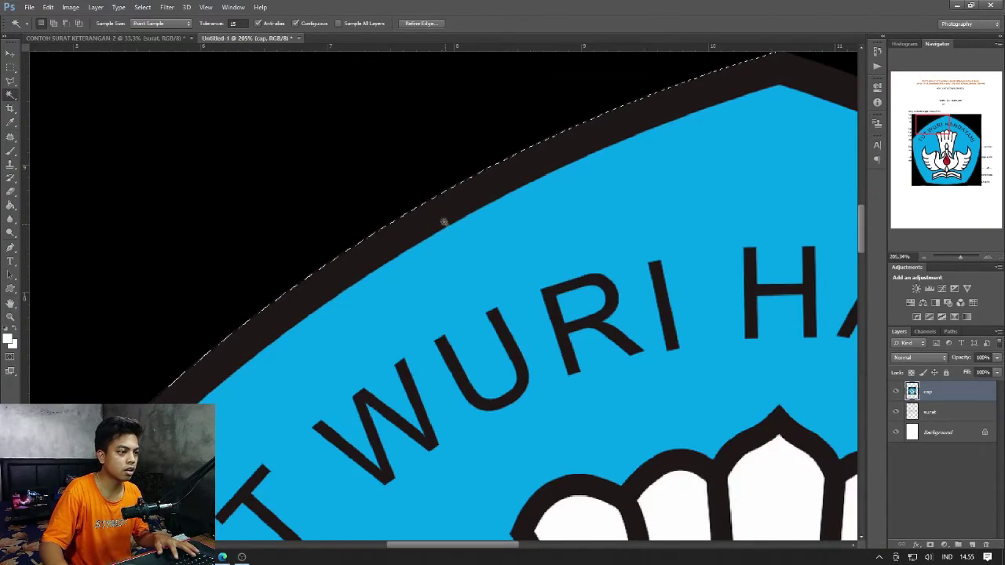
{"action": "scroll", "coordinate": [417, 194], "scroll_direction": "down", "scroll_amount": 4}
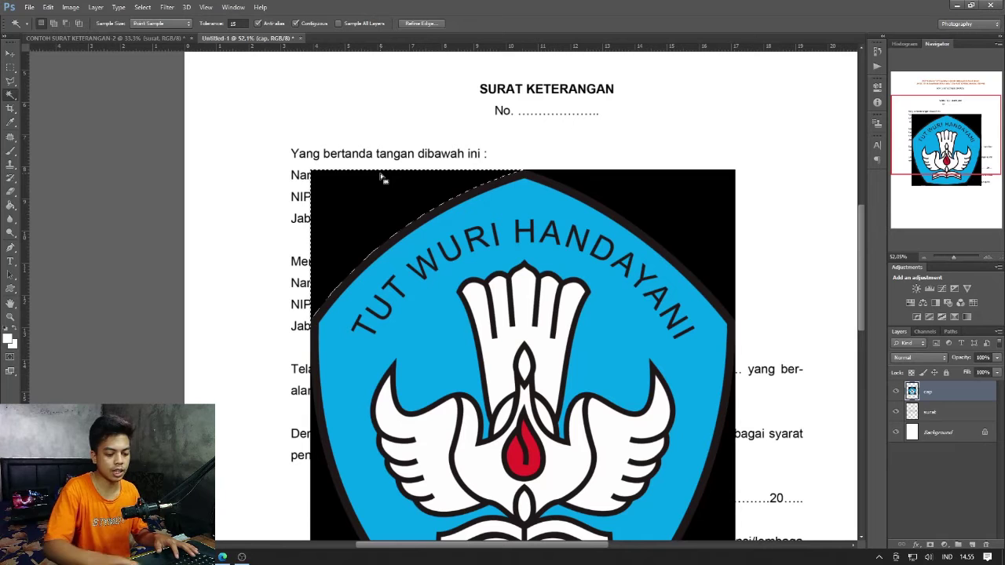
- Delete the black top-left, top-right and lower areas around the logo, then deselect
{"action": "key", "text": "Delete"}
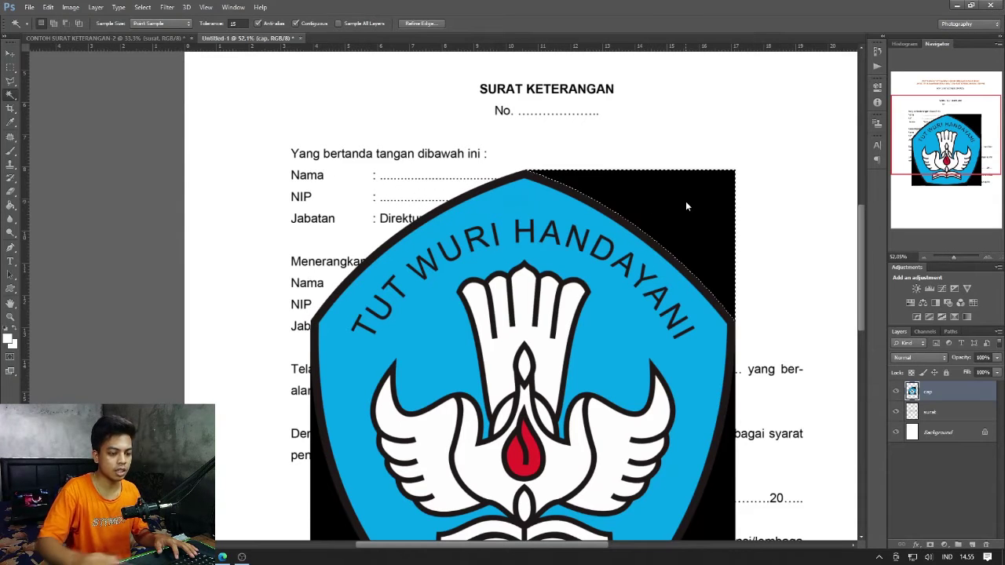
{"action": "left_click", "coordinate": [685, 201]}
{"action": "key", "text": "Delete"}
{"action": "scroll", "coordinate": [621, 246], "scroll_direction": "down", "scroll_amount": 1}
{"action": "scroll", "coordinate": [620, 246], "scroll_direction": "down", "scroll_amount": 1}
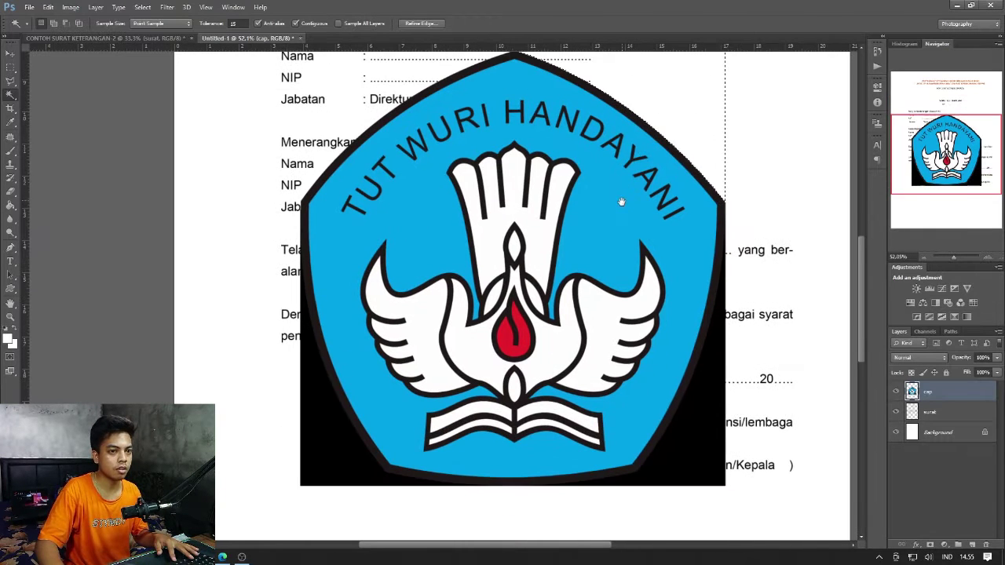
{"action": "left_click", "coordinate": [704, 421]}
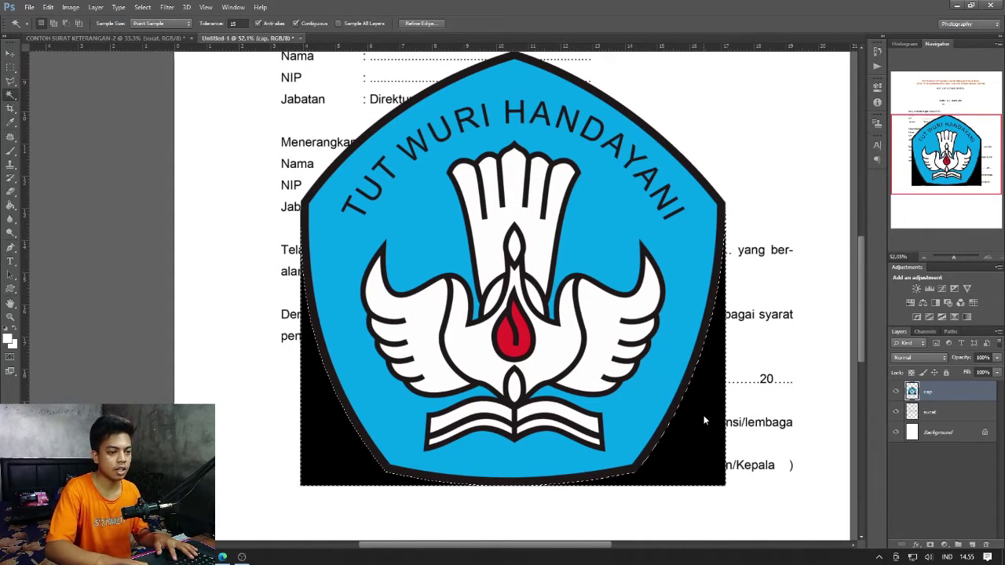
{"action": "key", "text": "Delete"}
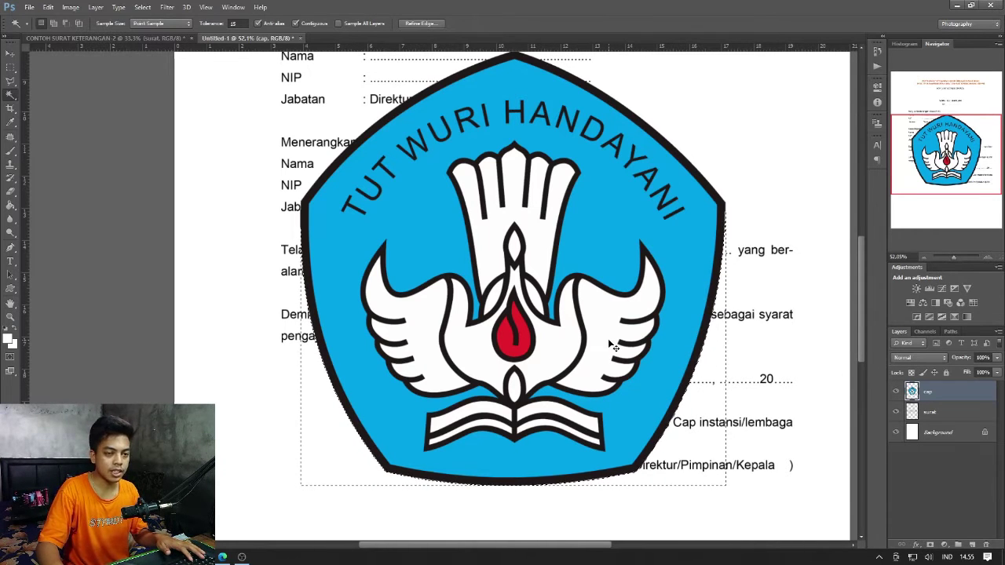
{"action": "key", "text": "ctrl+d"}
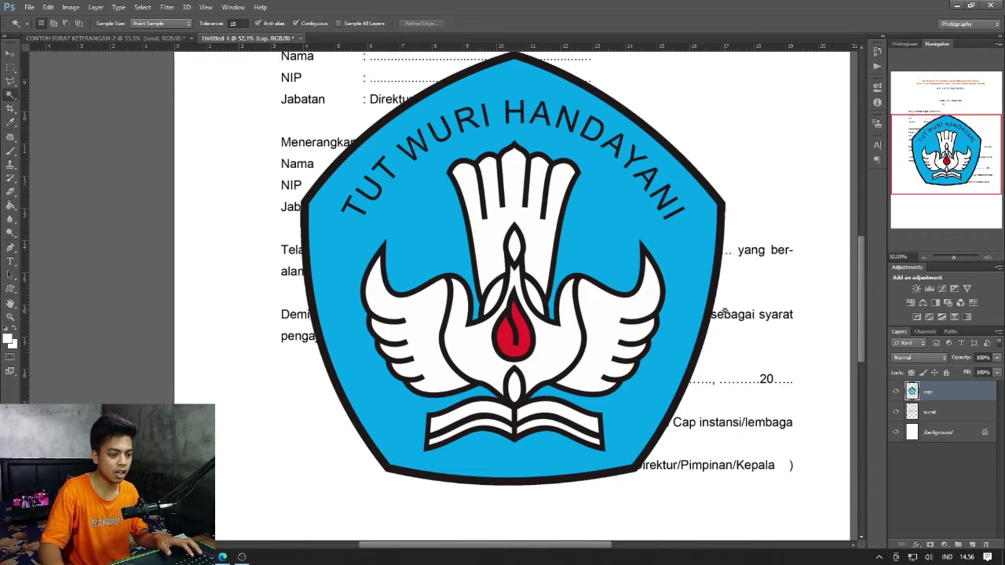
- Invert the cap layer's colours and delete its orange fill and leftover orange fragment
{"action": "key", "text": "ctrl+i"}
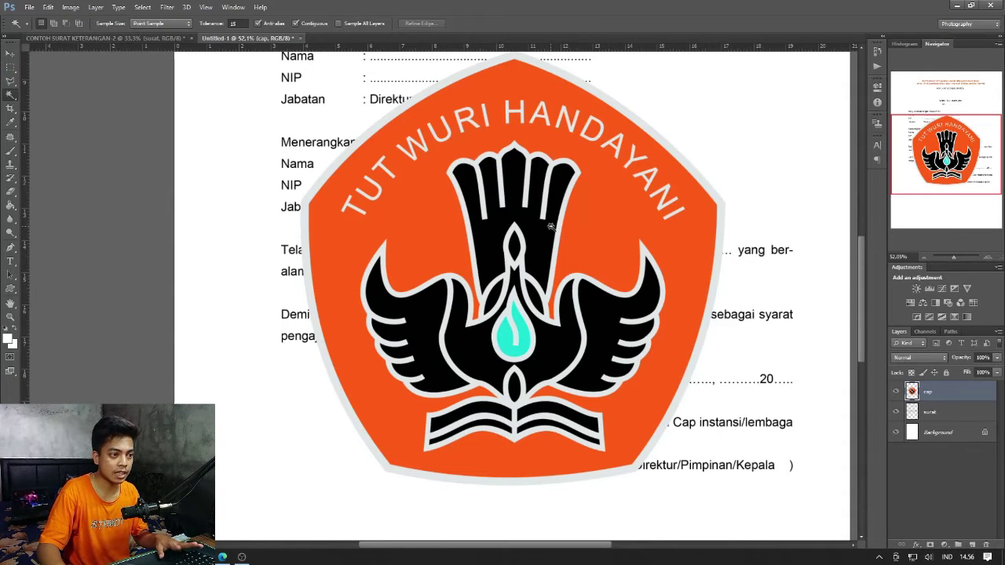
{"action": "left_click", "coordinate": [414, 196]}
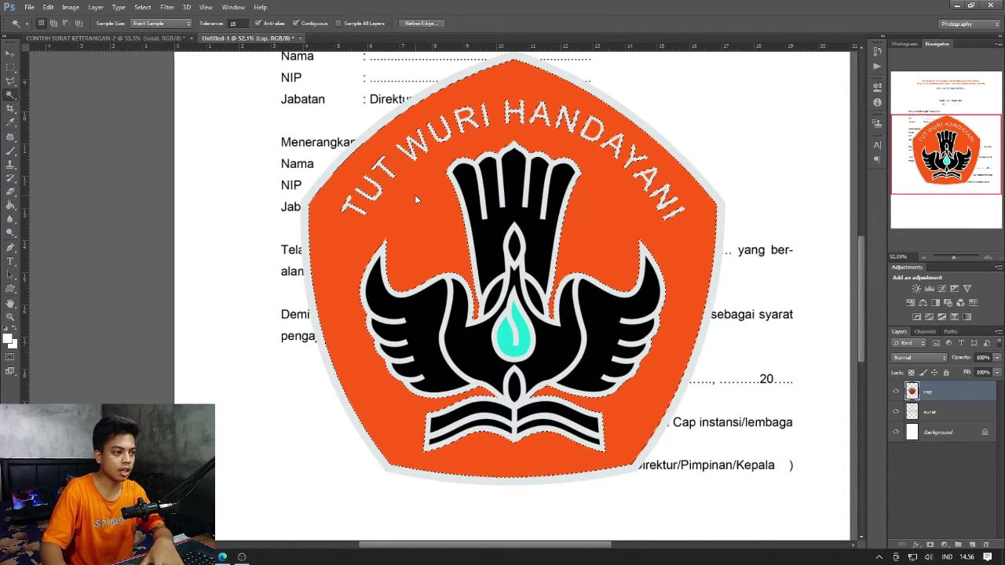
{"action": "key", "text": "Delete"}
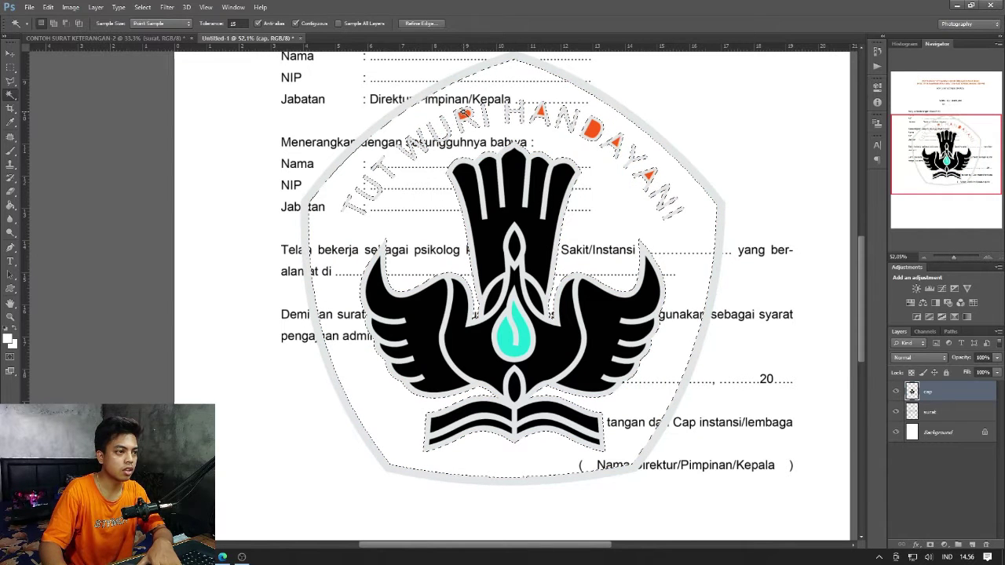
{"action": "key", "text": "ctrl+d"}
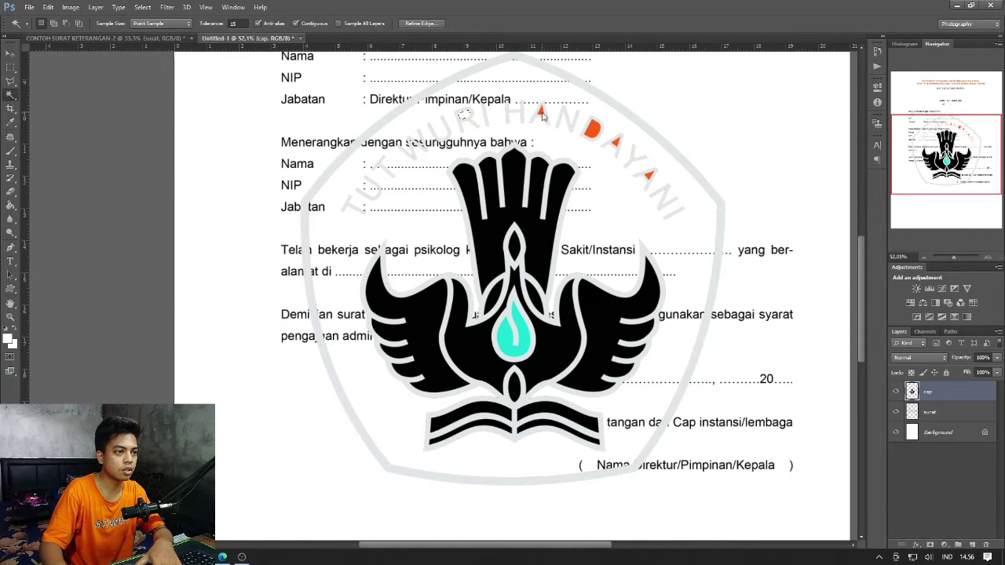
{"action": "left_click", "coordinate": [593, 130]}
{"action": "key", "text": "Delete"}
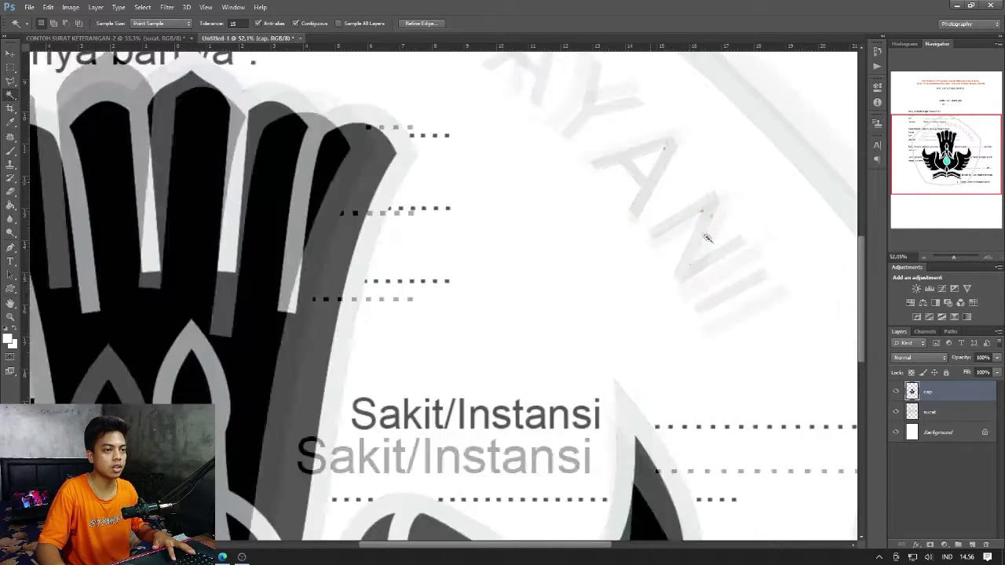
- Zoom into the logo and delete its black hand, the shape inside it, and the black centre
{"action": "left_click", "coordinate": [648, 175]}
{"action": "left_click_drag", "start_coordinate": [722, 255], "coordinate": [730, 266]}
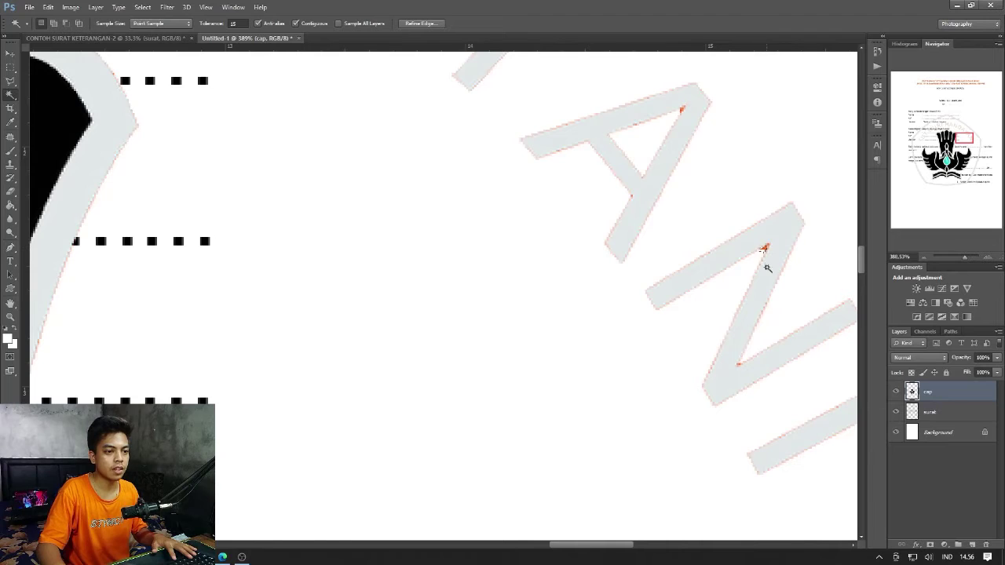
{"action": "mouse_move", "coordinate": [756, 309]}
{"action": "left_mouse_down"}
{"action": "mouse_move", "coordinate": [581, 248]}
{"action": "mouse_move", "coordinate": [744, 362]}
{"action": "mouse_move", "coordinate": [606, 277]}
{"action": "left_mouse_up"}
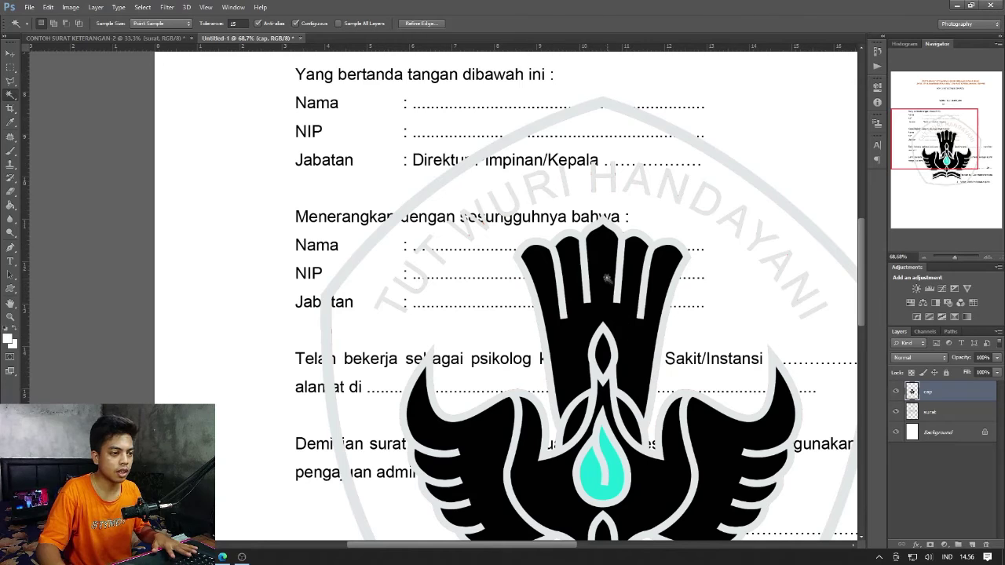
{"action": "left_click", "coordinate": [604, 268]}
{"action": "key", "text": "Delete"}
{"action": "left_click", "coordinate": [601, 355]}
{"action": "key", "text": "Delete"}
{"action": "left_click", "coordinate": [595, 413]}
{"action": "key", "text": "Delete"}
- Delete the two small black centre shapes, both black wings and the cyan flame
{"action": "left_click", "coordinate": [579, 411]}
{"action": "key", "text": "Delete"}
{"action": "left_click", "coordinate": [632, 418]}
{"action": "key", "text": "Delete"}
{"action": "left_click", "coordinate": [705, 443]}
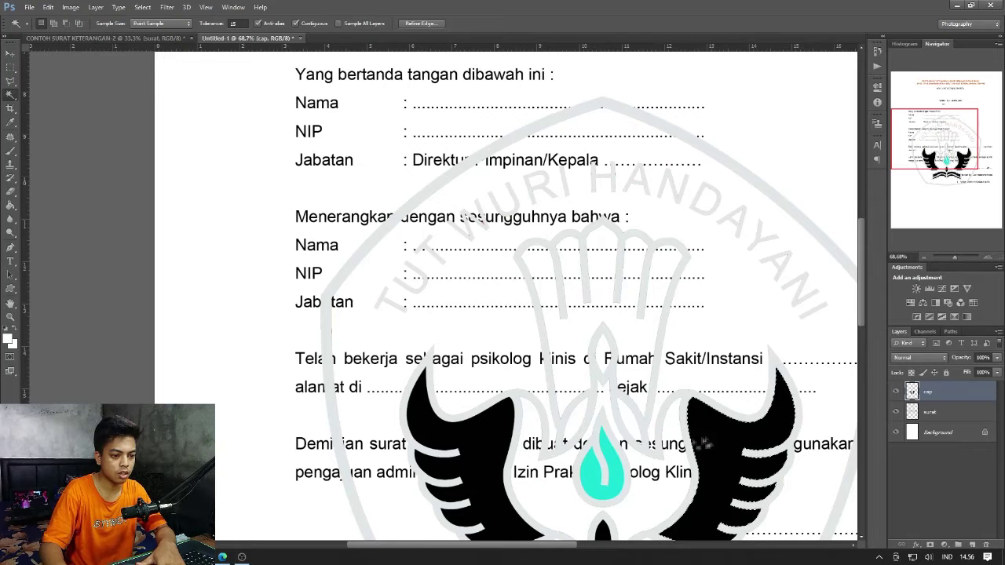
{"action": "key", "text": "Delete"}
{"action": "left_click", "coordinate": [499, 455]}
{"action": "key", "text": "Delete"}
{"action": "left_click", "coordinate": [601, 471]}
{"action": "key", "text": "Delete"}
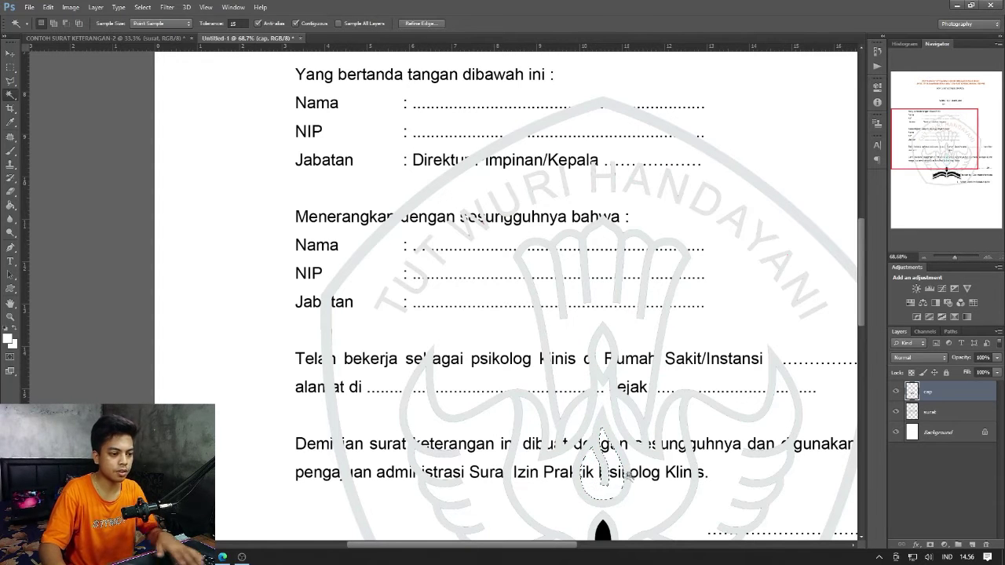
- Delete the black flame above the book and all four book bands, then fit the page
{"action": "scroll", "coordinate": [628, 475], "scroll_direction": "down", "scroll_amount": 4}
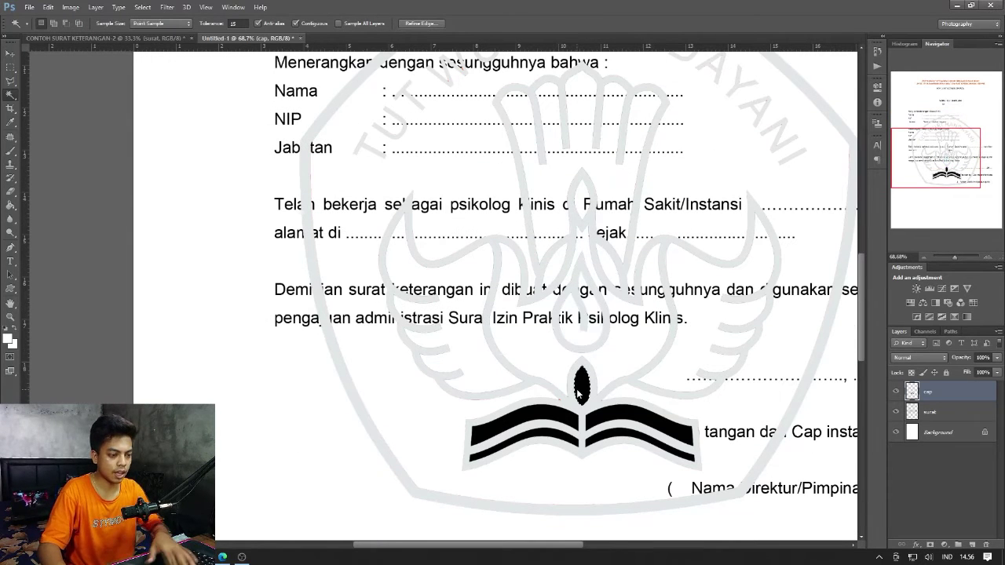
{"action": "left_click", "coordinate": [580, 386]}
{"action": "key", "text": "Delete"}
{"action": "left_click", "coordinate": [558, 416]}
{"action": "key", "text": "Delete"}
{"action": "left_click", "coordinate": [602, 418]}
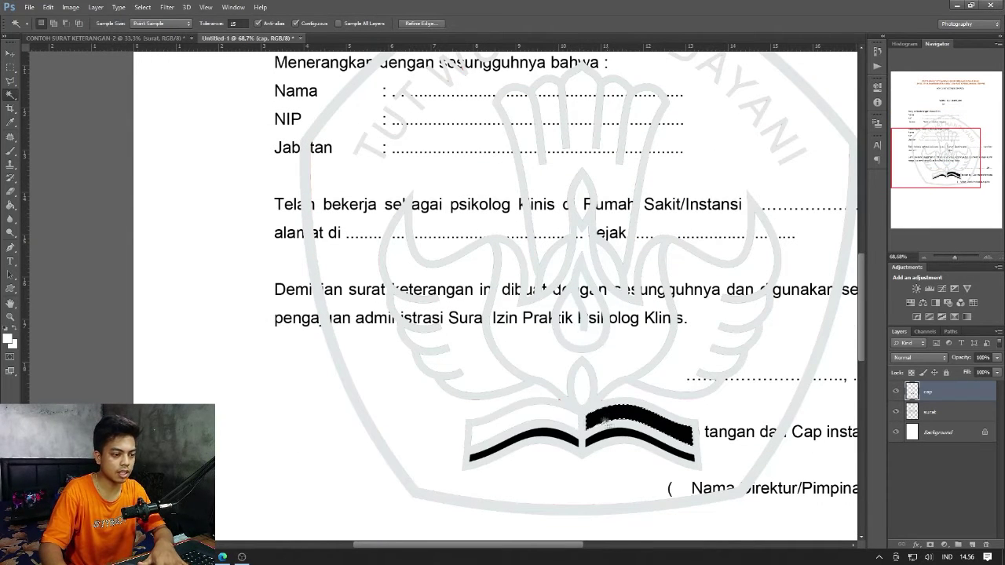
{"action": "key", "text": "Delete"}
{"action": "left_click", "coordinate": [571, 440]}
{"action": "key", "text": "Delete"}
{"action": "left_click", "coordinate": [602, 438]}
{"action": "key", "text": "Delete"}
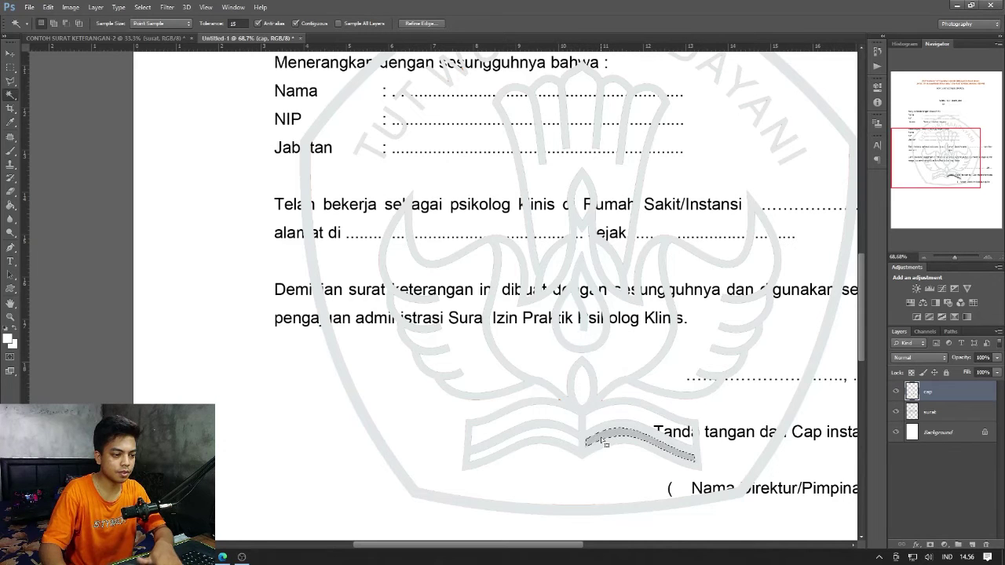
{"action": "key", "text": "ctrl+0"}
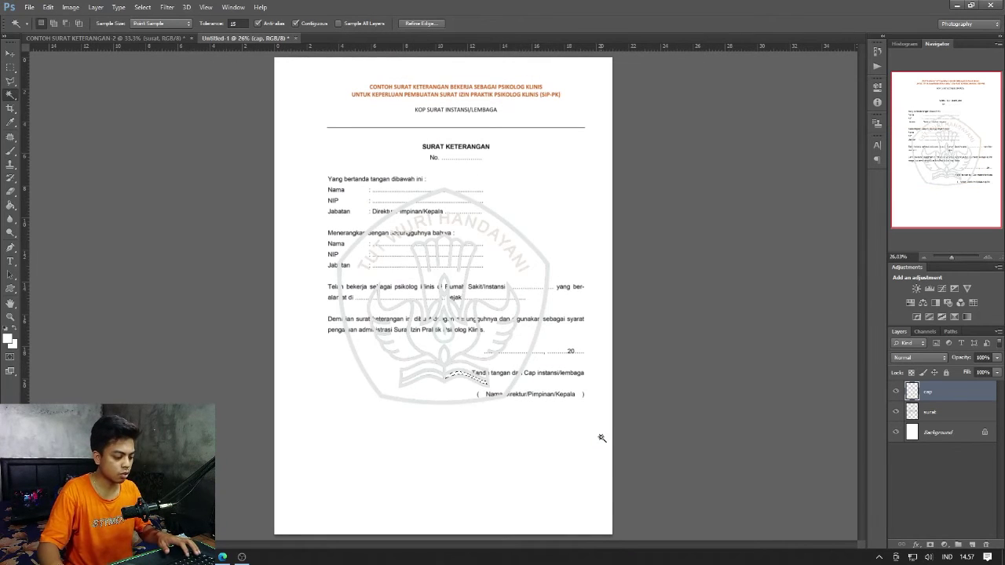
- Deselect and invert the cap layer so the faint logo becomes a bold black-outlined emblem
{"action": "right_click", "coordinate": [465, 380]}
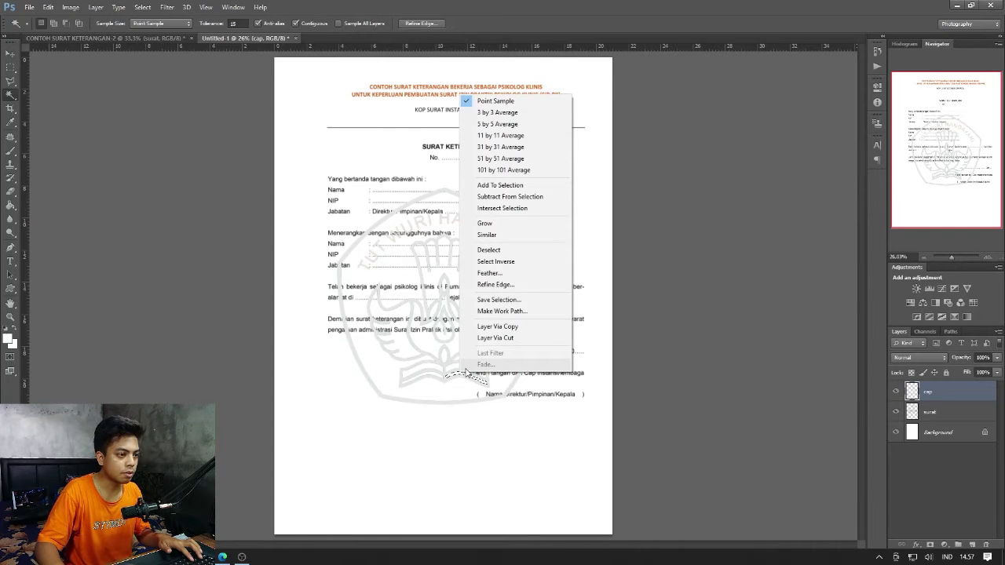
{"action": "left_click", "coordinate": [489, 249]}
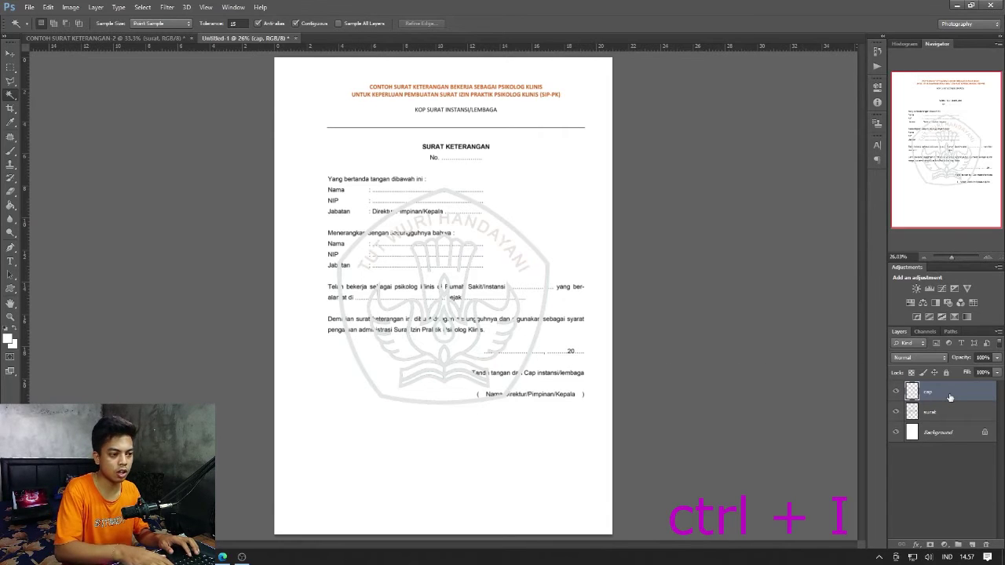
{"action": "key", "text": "ctrl+i"}
{"action": "key", "text": "v"}
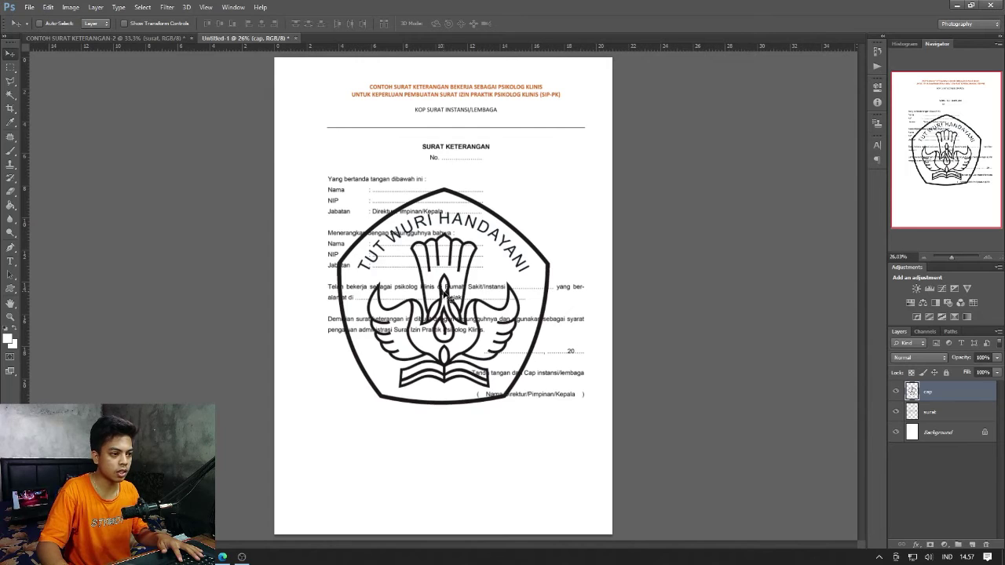
- Shrink the emblem to about 41%, tilt it about 3 degrees, and place it by the signature line
{"action": "left_click_drag", "start_coordinate": [445, 293], "coordinate": [449, 351]}
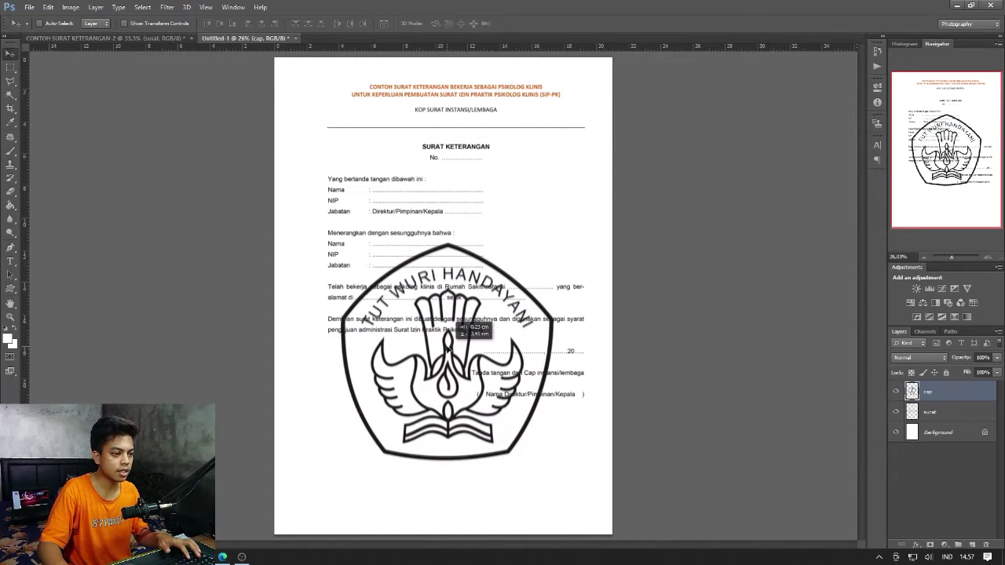
{"action": "key", "text": "ctrl+t"}
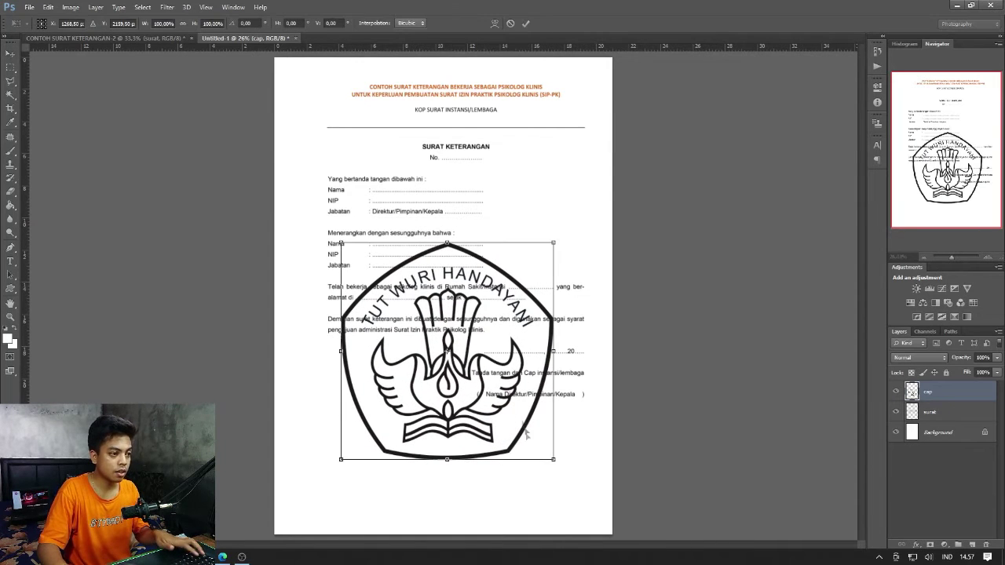
{"action": "left_click_drag", "start_coordinate": [554, 459], "coordinate": [376, 312]}
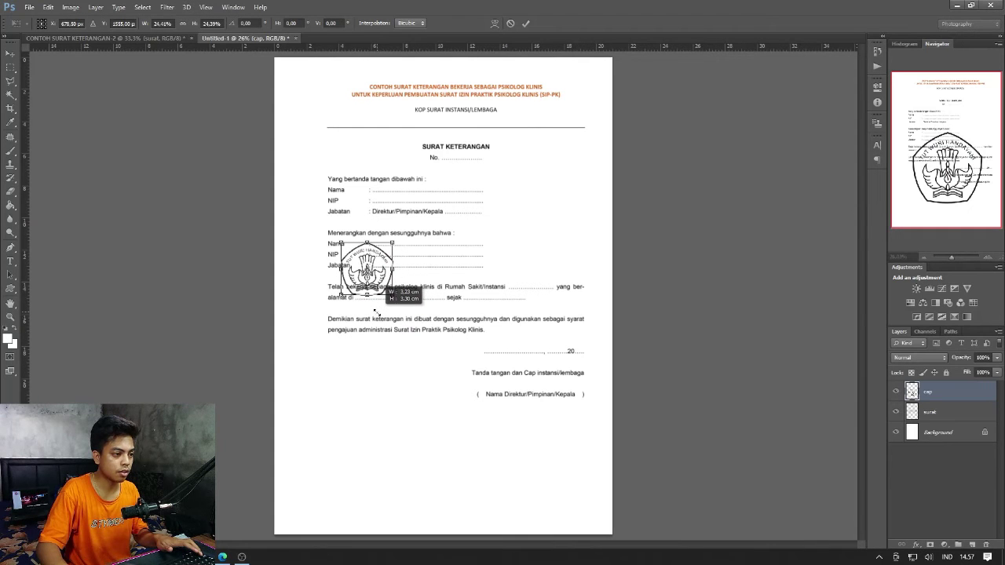
{"action": "left_click_drag", "start_coordinate": [390, 297], "coordinate": [477, 392]}
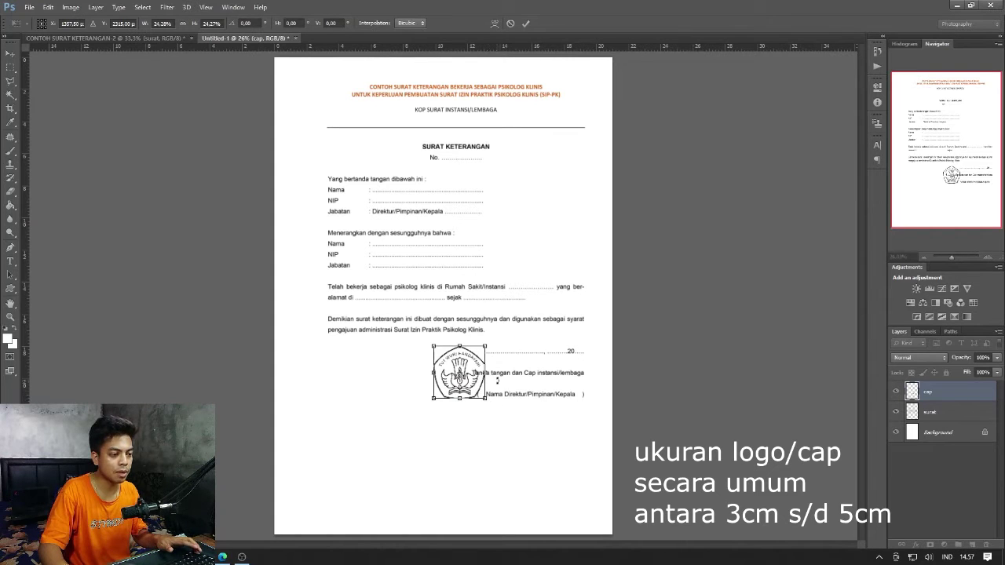
{"action": "left_click_drag", "start_coordinate": [471, 386], "coordinate": [471, 383]}
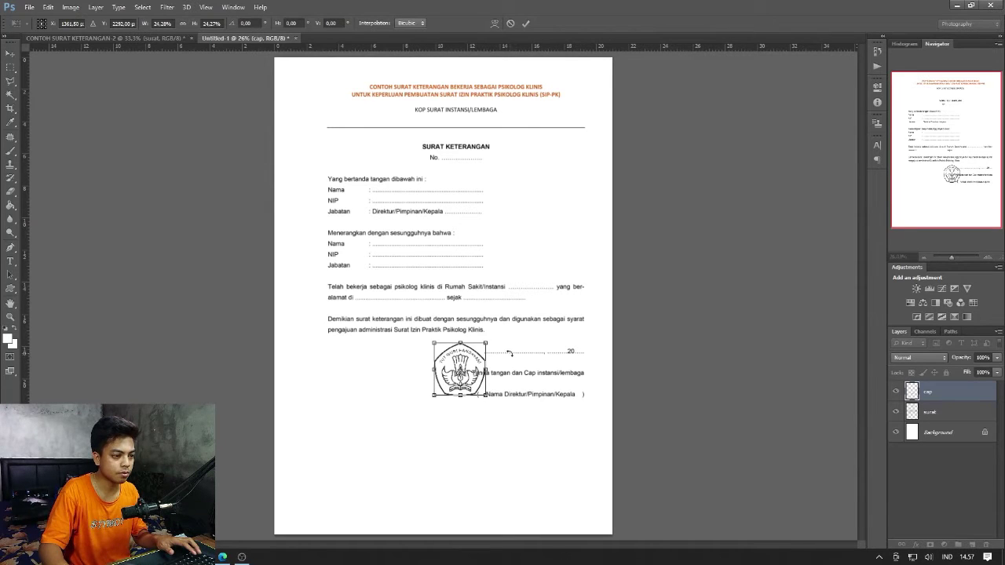
{"action": "left_click_drag", "start_coordinate": [509, 351], "coordinate": [477, 371]}
{"action": "key", "text": "Return"}
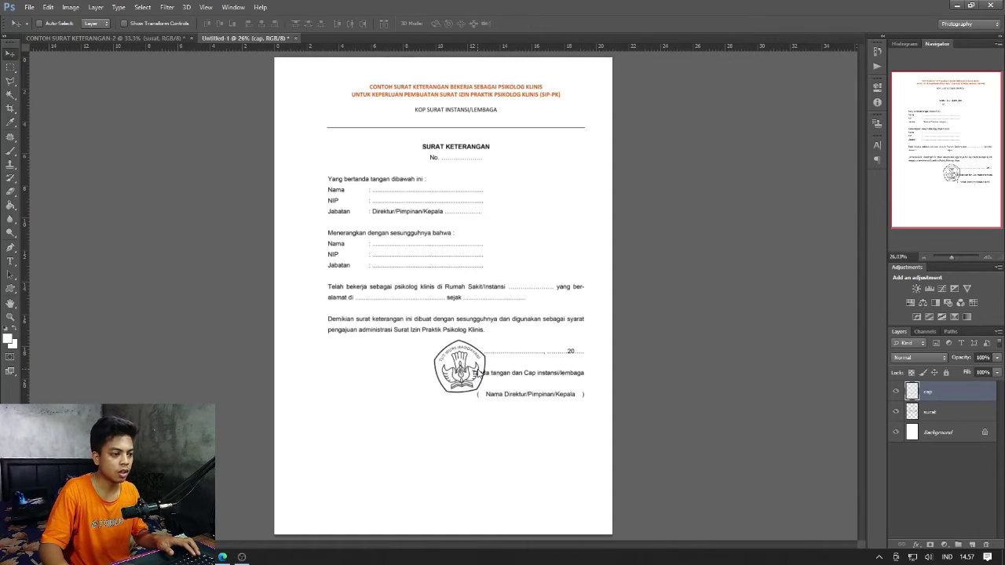
- Load the cap layer's pixels as a selection from its layer thumbnail
{"action": "scroll", "coordinate": [487, 365], "scroll_direction": "up", "scroll_amount": 4}
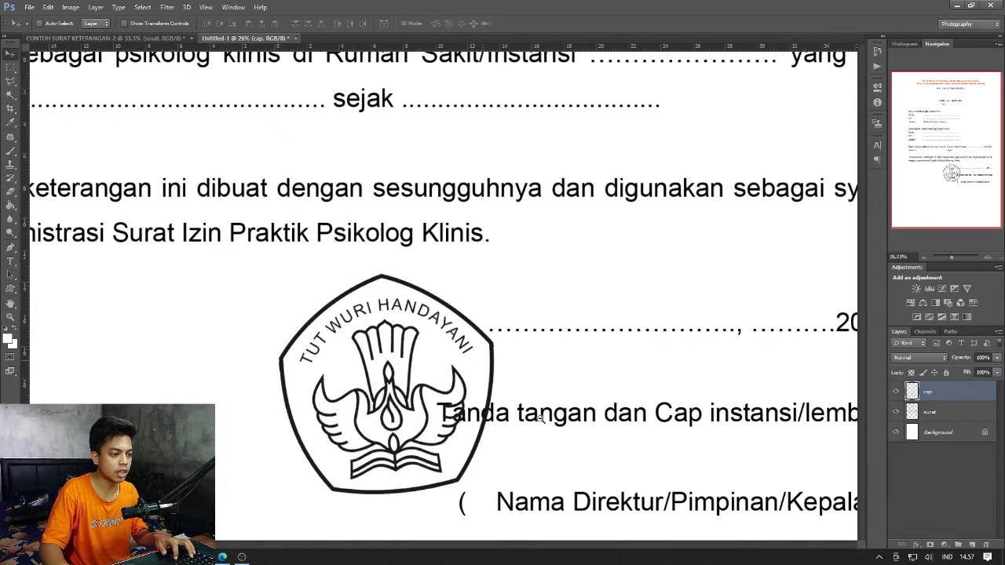
{"action": "left_click_drag", "start_coordinate": [540, 417], "coordinate": [442, 347]}
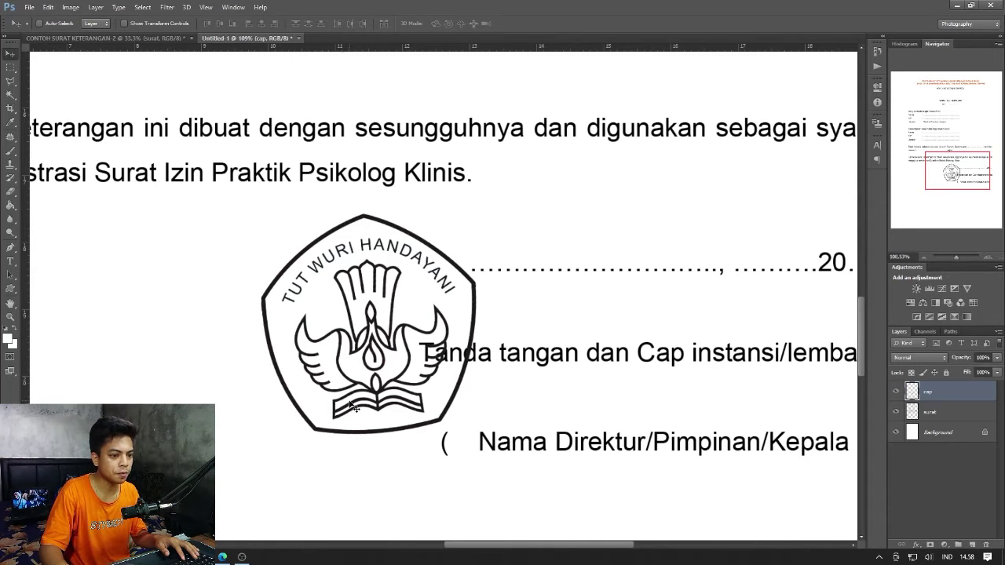
{"action": "left_click", "coordinate": [912, 392], "text": "ctrl"}
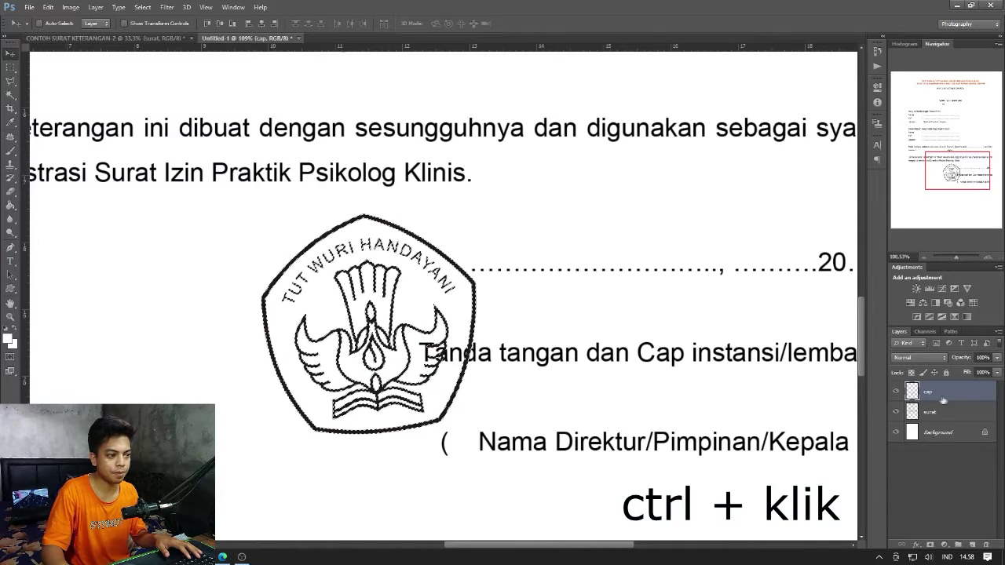
- Set the foreground colour to a dark blue
{"action": "left_click", "coordinate": [10, 340]}
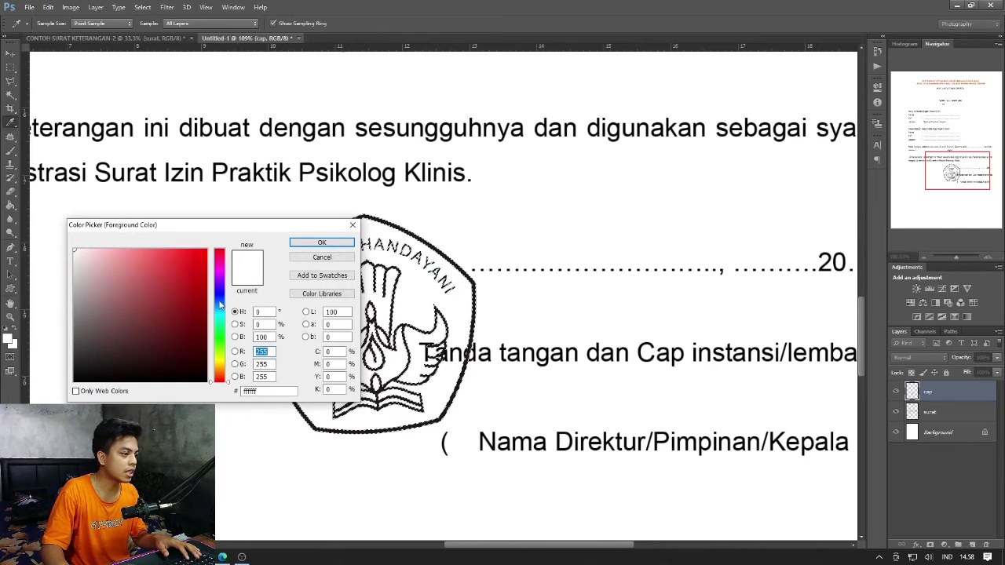
{"action": "left_click_drag", "start_coordinate": [220, 305], "coordinate": [223, 296]}
{"action": "left_click", "coordinate": [189, 289]}
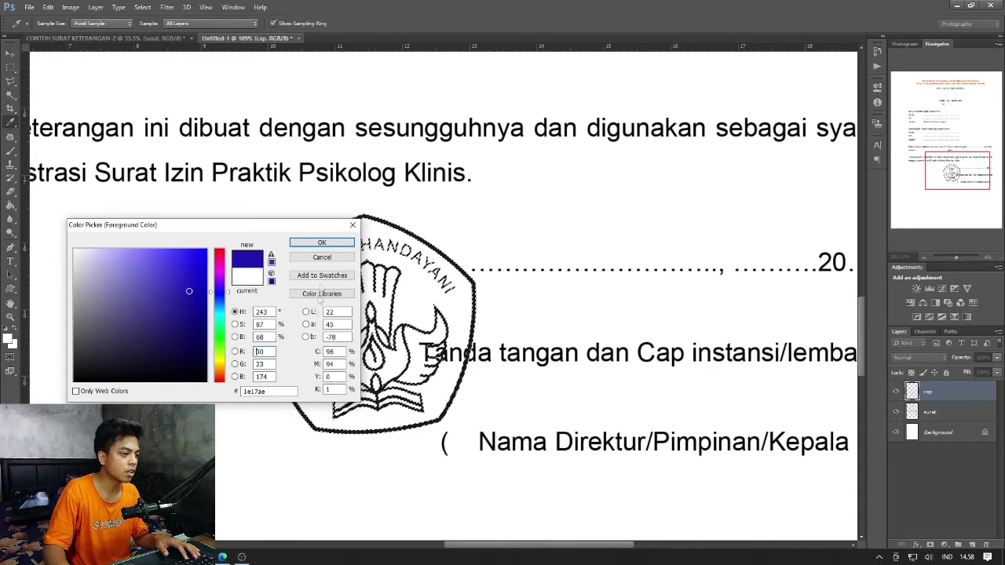
{"action": "left_click", "coordinate": [320, 245]}
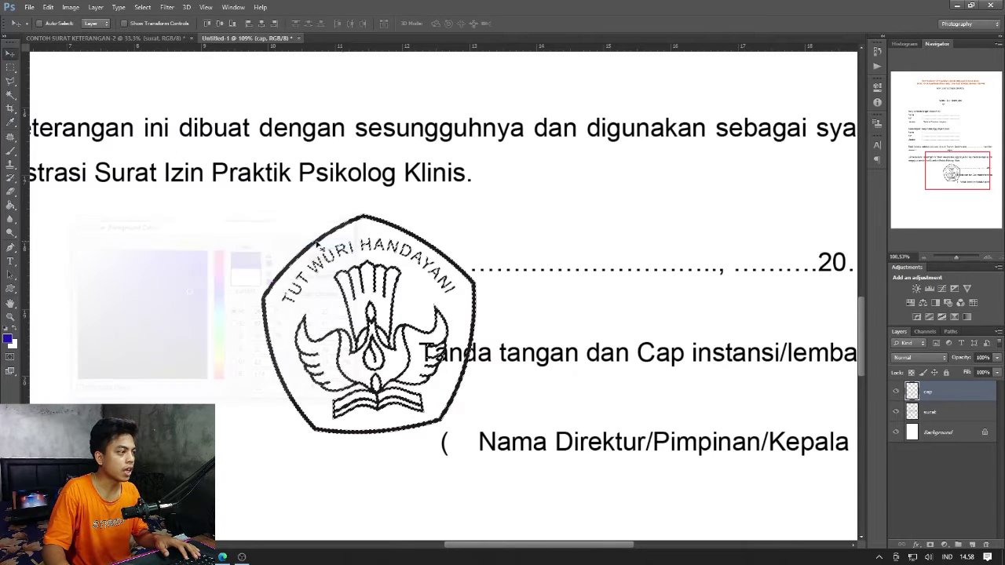
- Paint the selected stamp dark blue with the Brush, deselect, and zoom in on it
{"action": "left_click", "coordinate": [11, 154]}
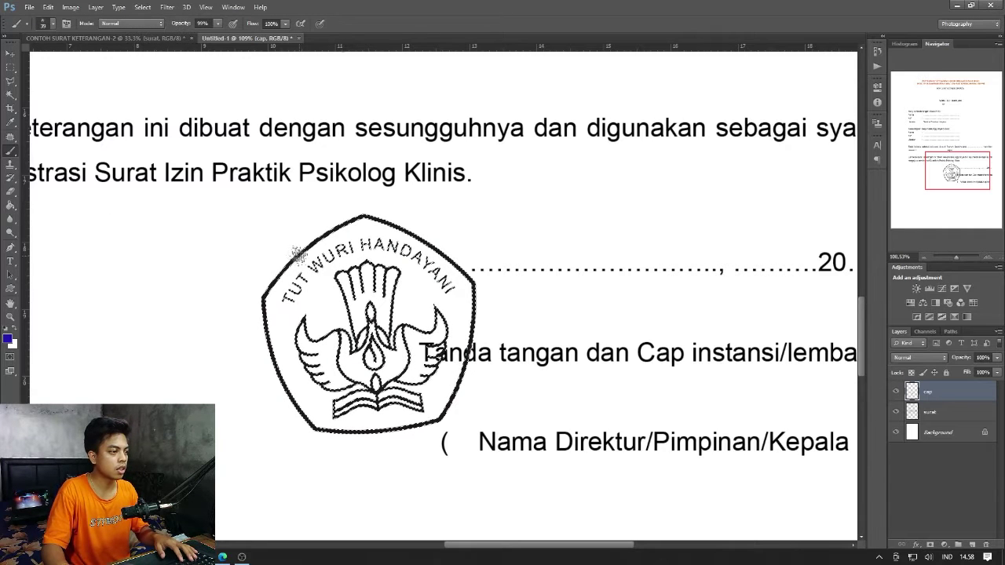
{"action": "right_click", "coordinate": [227, 241]}
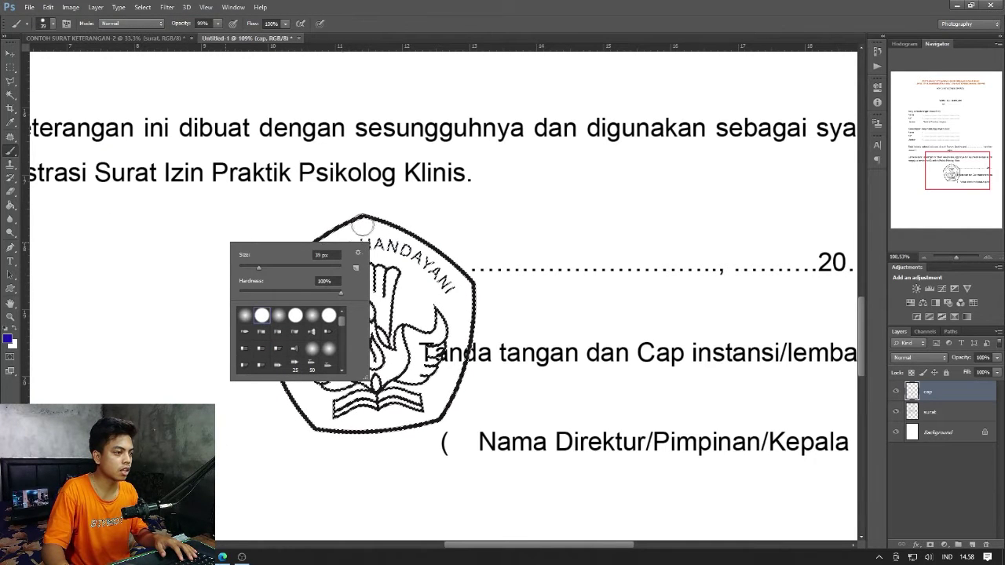
{"action": "left_click", "coordinate": [257, 267]}
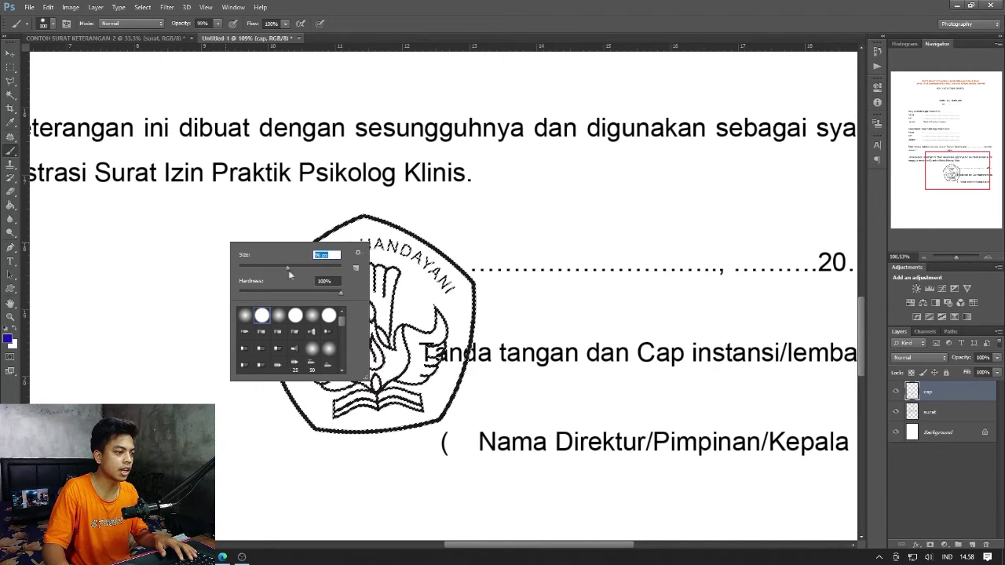
{"action": "key", "text": "Return"}
{"action": "key", "text": "ctrl+d"}
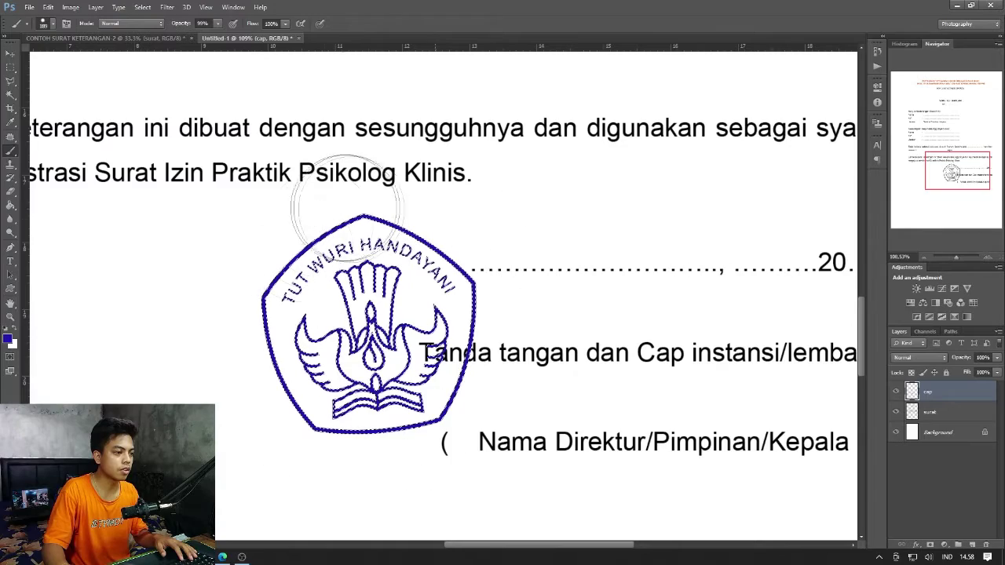
{"action": "key", "text": "ctrl+d"}
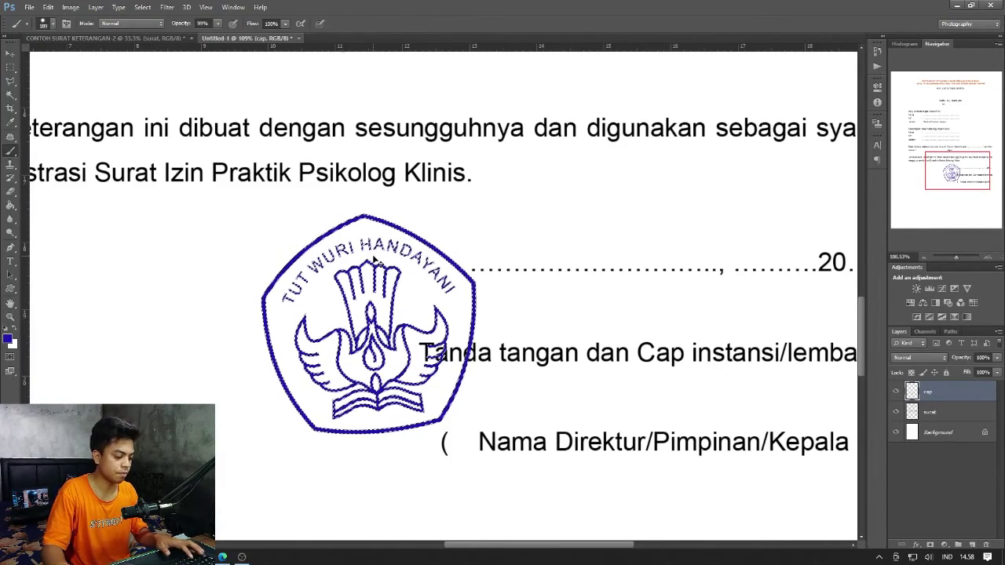
{"action": "mouse_move", "coordinate": [369, 289]}
{"action": "left_mouse_down"}
{"action": "mouse_move", "coordinate": [424, 334]}
{"action": "mouse_move", "coordinate": [390, 297]}
{"action": "left_mouse_up"}
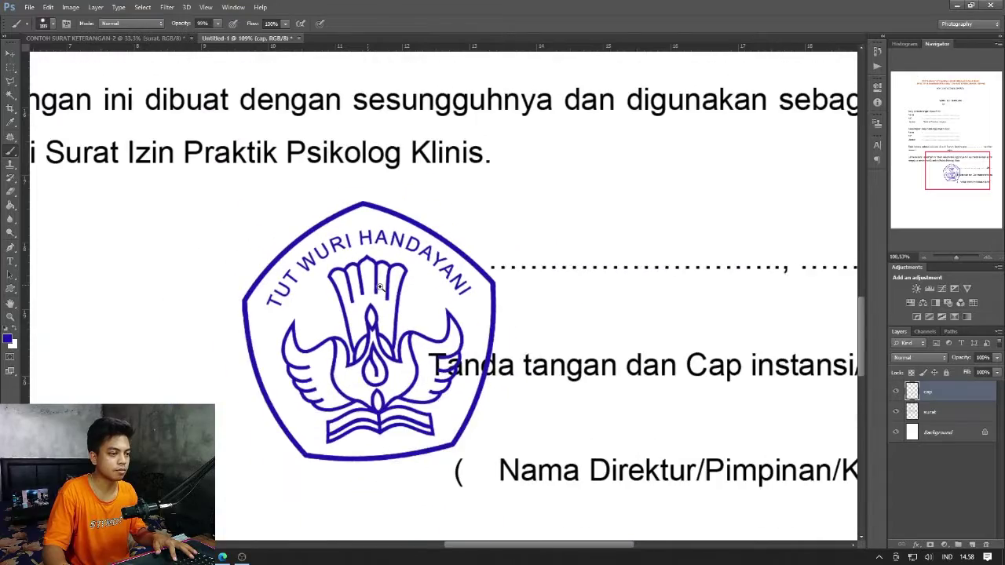
{"action": "left_click_drag", "start_coordinate": [390, 297], "coordinate": [422, 305]}
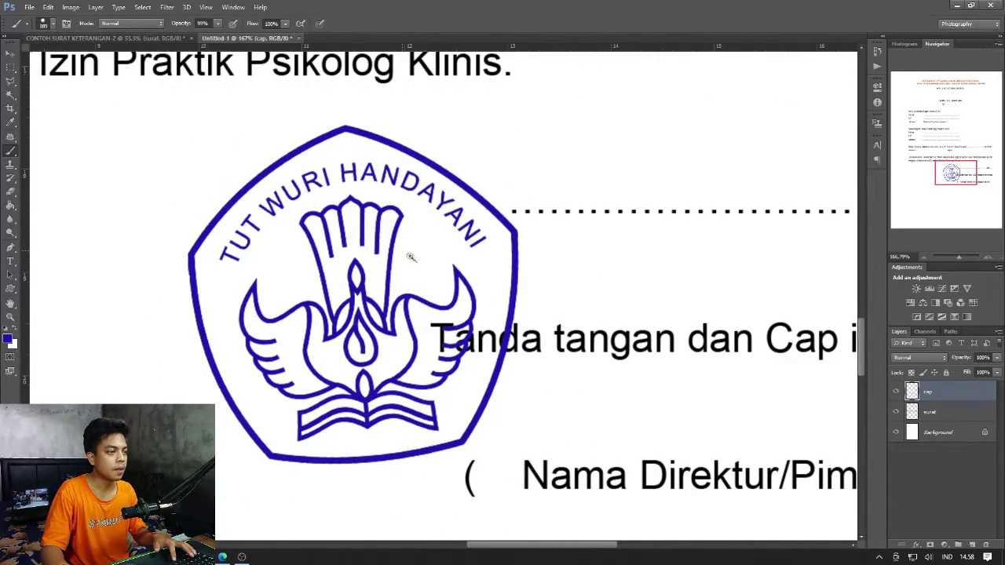
{"action": "left_click_drag", "start_coordinate": [401, 253], "coordinate": [421, 263]}
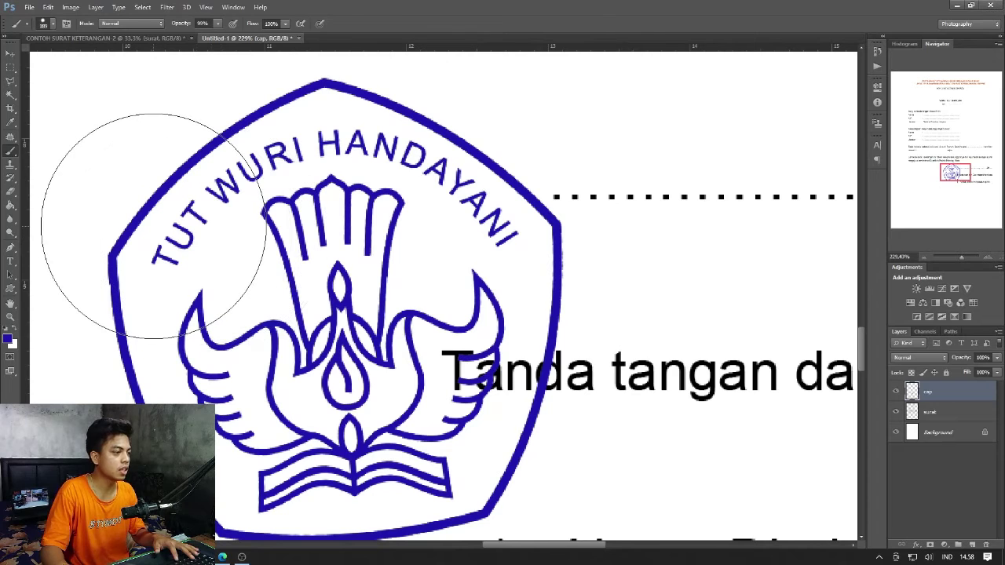
{"action": "key", "text": "bracketleft"}
{"action": "key", "text": "bracketleft"}
{"action": "key", "text": "bracketleft"}
{"action": "key", "text": "bracketleft"}
{"action": "key", "text": "bracketleft"}
{"action": "key", "text": "bracketleft"}
{"action": "key", "text": "bracketleft"}
{"action": "key", "text": "bracketleft"}
{"action": "key", "text": "bracketleft"}
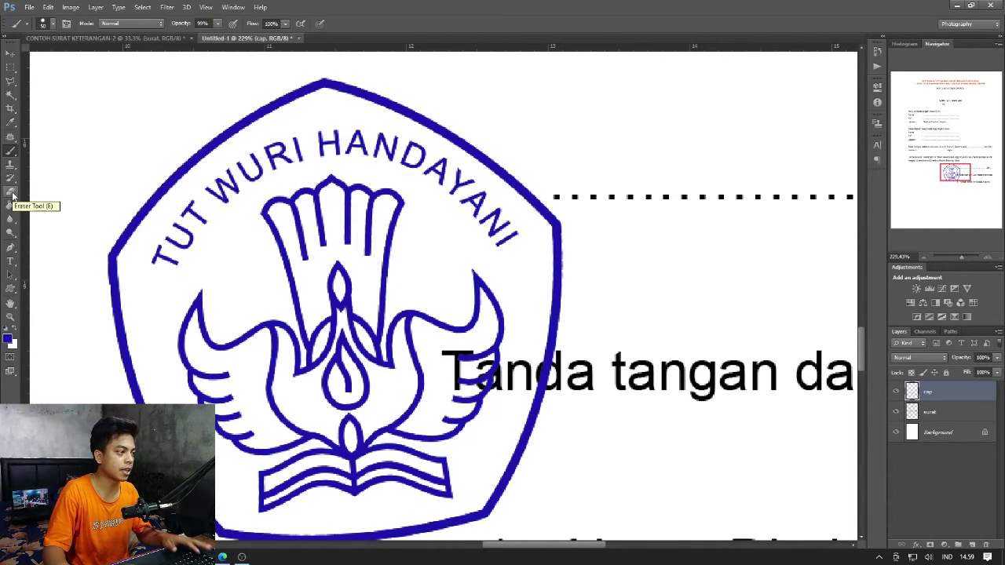
- Choose the Eraser with a scattered speckle tip at size 80
{"action": "left_click", "coordinate": [13, 196]}
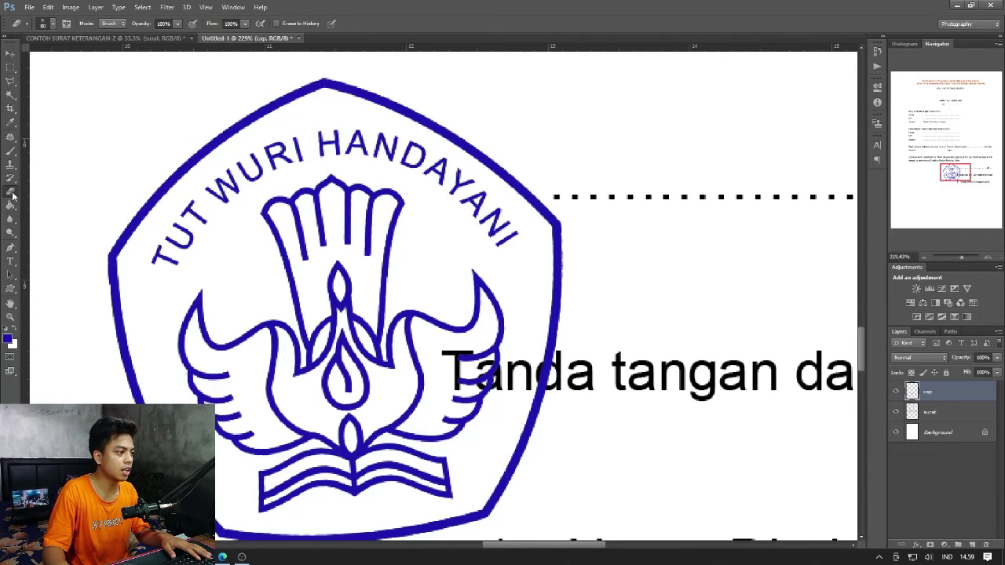
{"action": "right_click", "coordinate": [272, 208]}
{"action": "scroll", "coordinate": [298, 235], "scroll_direction": "up", "scroll_amount": 2}
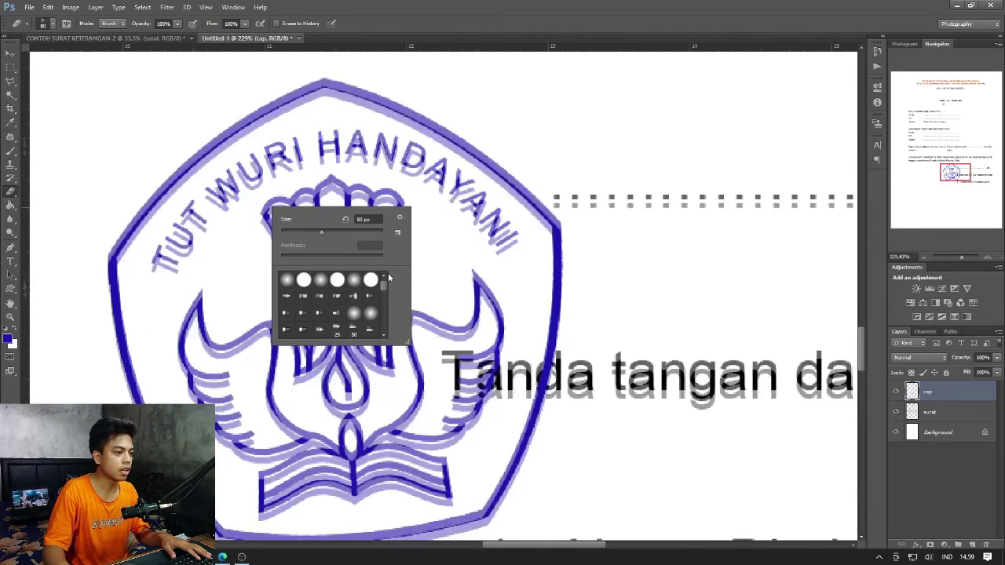
{"action": "left_click", "coordinate": [287, 280]}
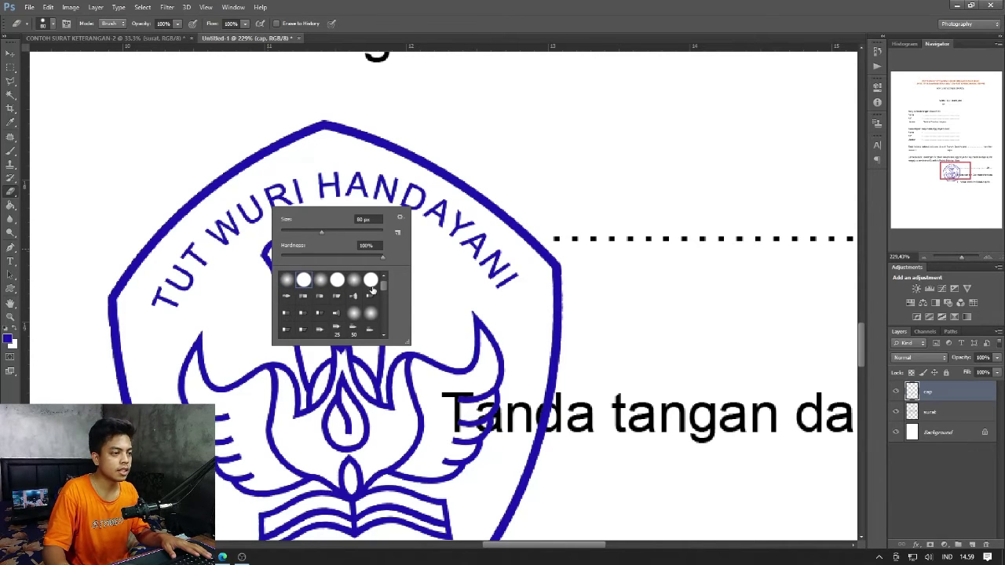
{"action": "left_click_drag", "start_coordinate": [383, 285], "coordinate": [383, 304]}
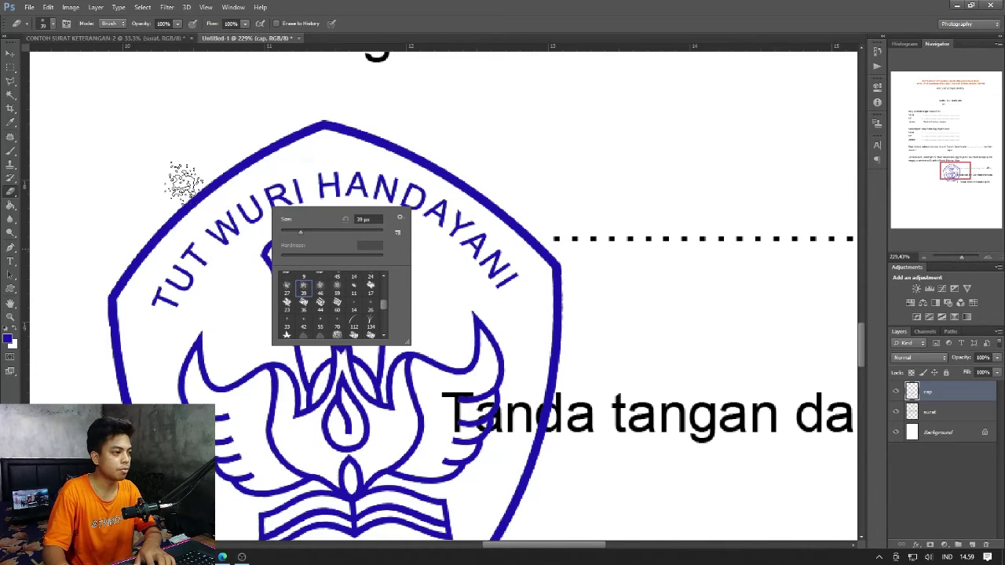
{"action": "left_click", "coordinate": [163, 154]}
{"action": "key", "text": "bracketright"}
{"action": "key", "text": "bracketright"}
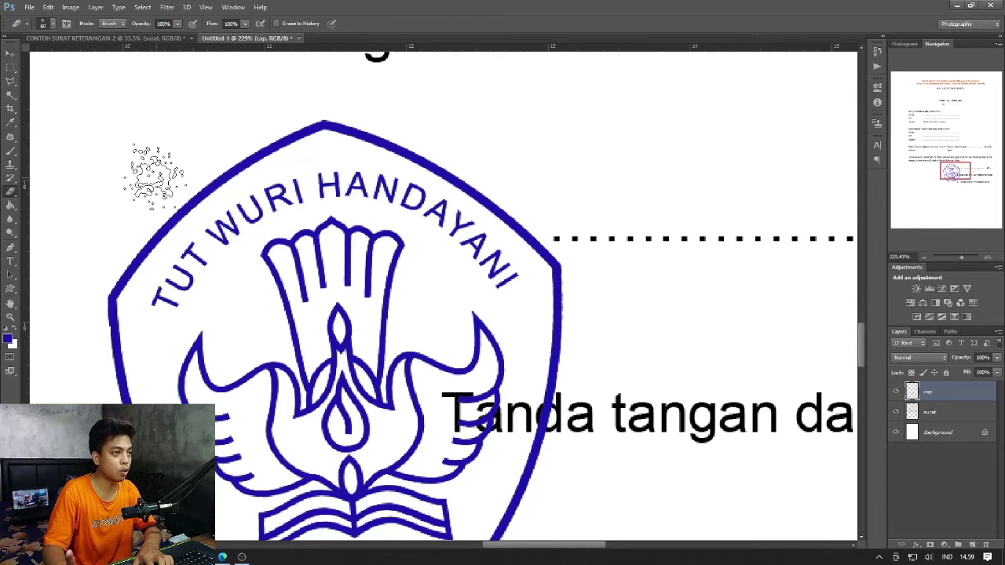
{"action": "key", "text": "bracketright"}
{"action": "key", "text": "bracketright"}
{"action": "key", "text": "bracketright"}
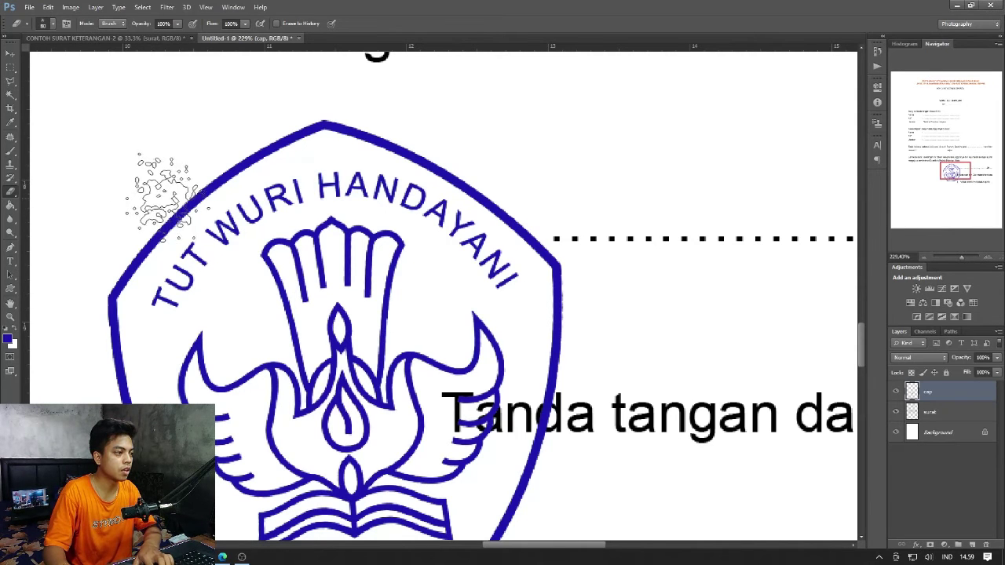
{"action": "key", "text": "bracketleft"}
- Erase scattered specks along the stamp's top, left and bottom edges for a worn look
{"action": "mouse_move", "coordinate": [173, 188]}
{"action": "left_mouse_down"}
{"action": "mouse_move", "coordinate": [433, 140]}
{"action": "mouse_move", "coordinate": [453, 240]}
{"action": "mouse_move", "coordinate": [461, 231]}
{"action": "mouse_move", "coordinate": [392, 314]}
{"action": "mouse_move", "coordinate": [485, 352]}
{"action": "left_mouse_up"}
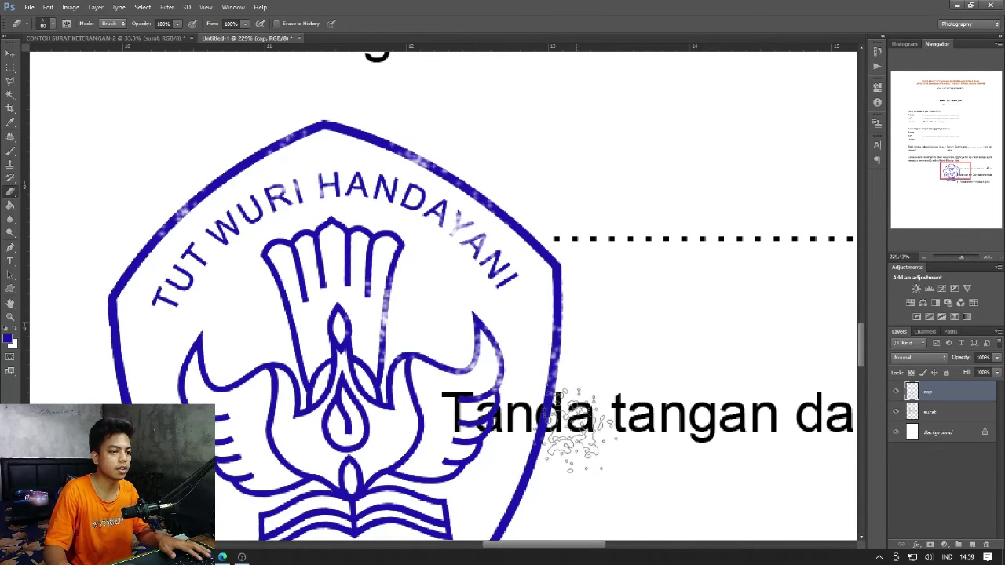
{"action": "left_click_drag", "start_coordinate": [471, 428], "coordinate": [492, 249]}
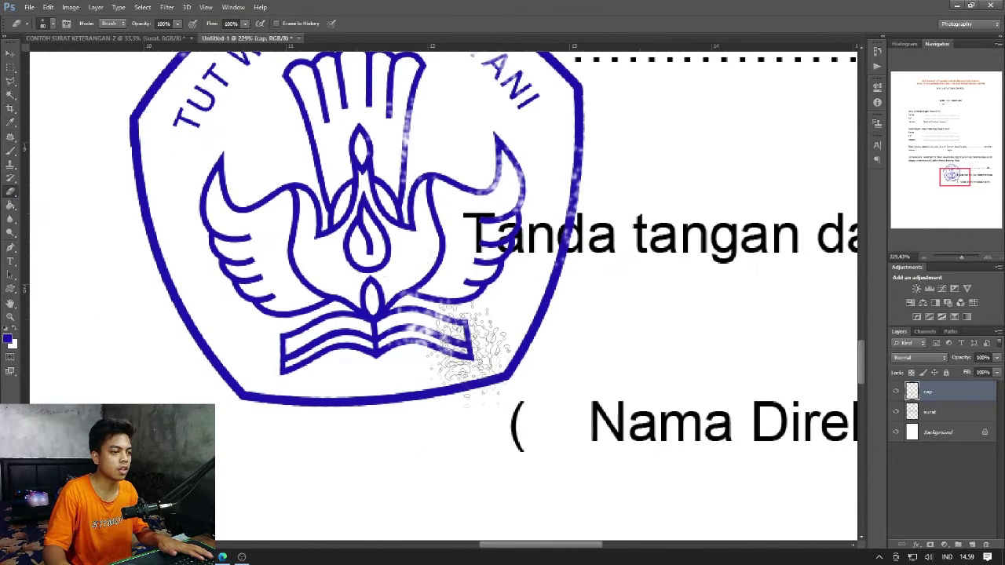
{"action": "mouse_move", "coordinate": [174, 287]}
{"action": "left_mouse_down"}
{"action": "mouse_move", "coordinate": [153, 177]}
{"action": "mouse_move", "coordinate": [239, 354]}
{"action": "mouse_move", "coordinate": [314, 408]}
{"action": "mouse_move", "coordinate": [402, 424]}
{"action": "left_mouse_up"}
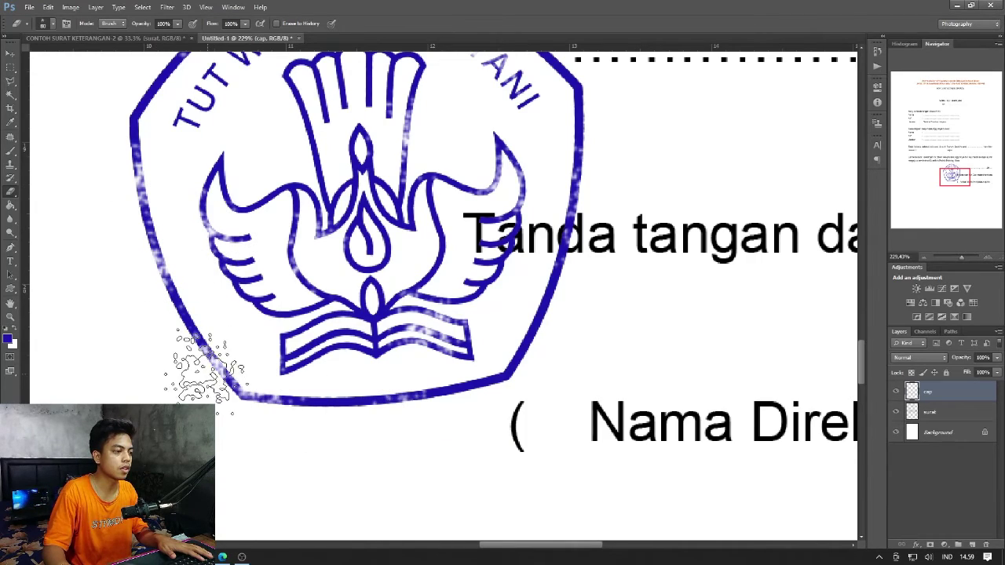
{"action": "mouse_move", "coordinate": [429, 208]}
{"action": "left_mouse_down"}
{"action": "mouse_move", "coordinate": [472, 286]}
{"action": "mouse_move", "coordinate": [460, 318]}
{"action": "left_mouse_up"}
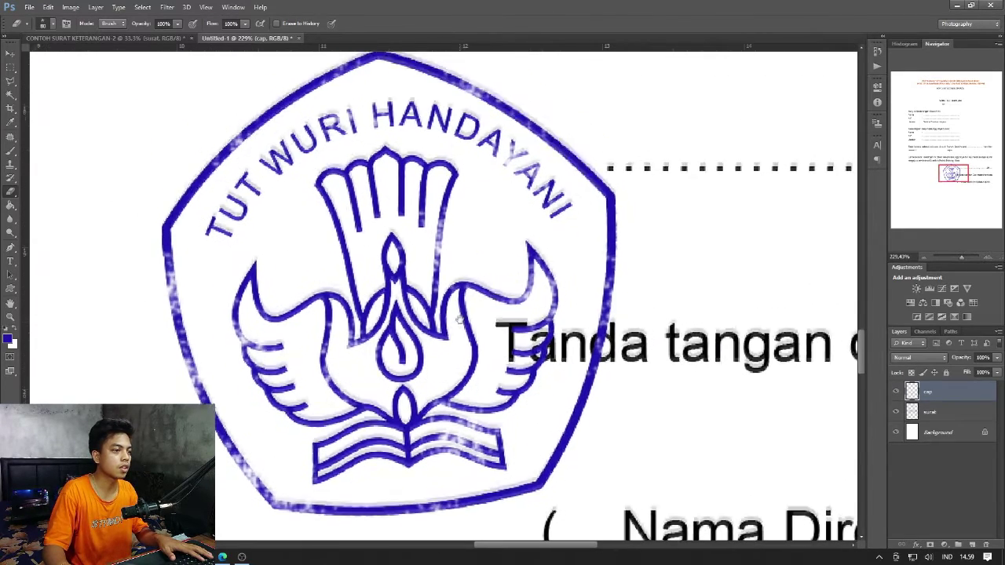
{"action": "left_click", "coordinate": [453, 310], "text": "alt"}
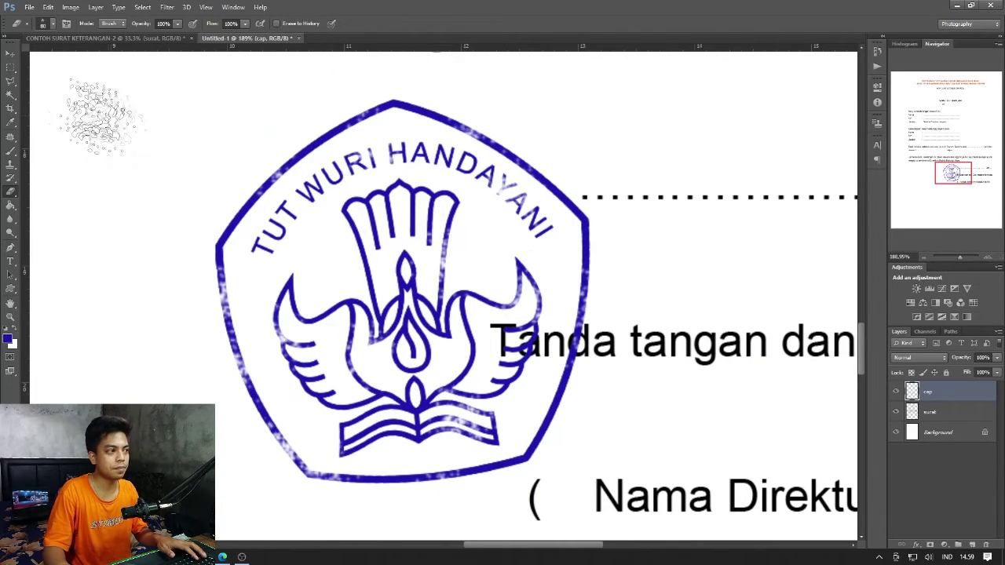
{"action": "left_click", "coordinate": [11, 54]}
{"action": "left_click_drag", "start_coordinate": [634, 321], "coordinate": [423, 289]}
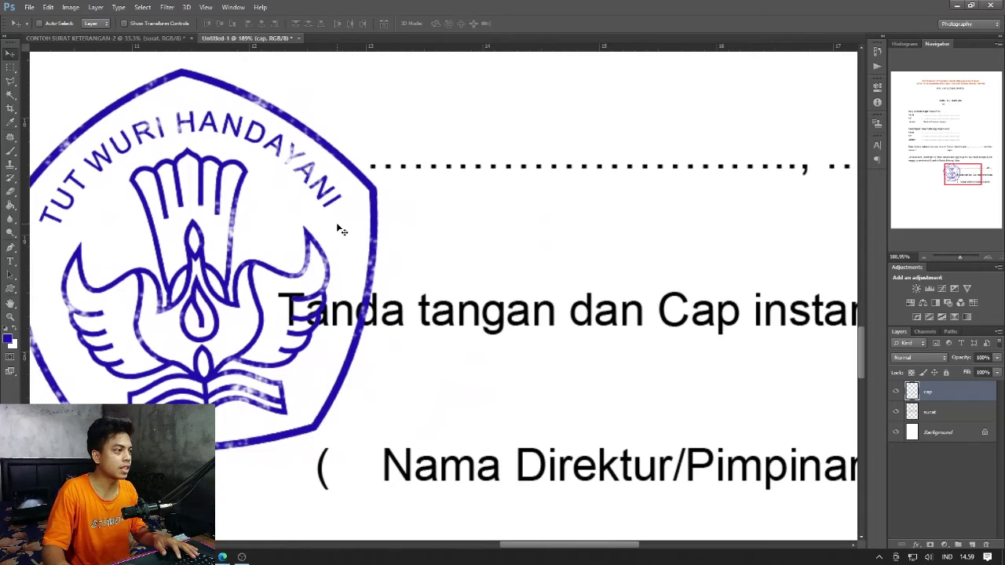
- Search Google Images for 'contoh tanda tangan' sample signatures
{"action": "left_click", "coordinate": [223, 558]}
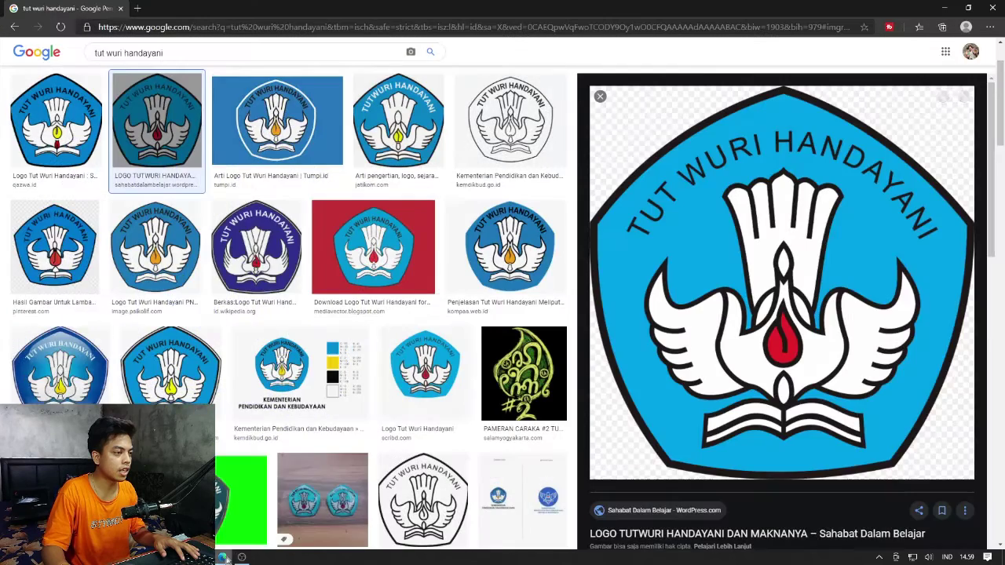
{"action": "left_click_drag", "start_coordinate": [196, 61], "coordinate": [78, 63]}
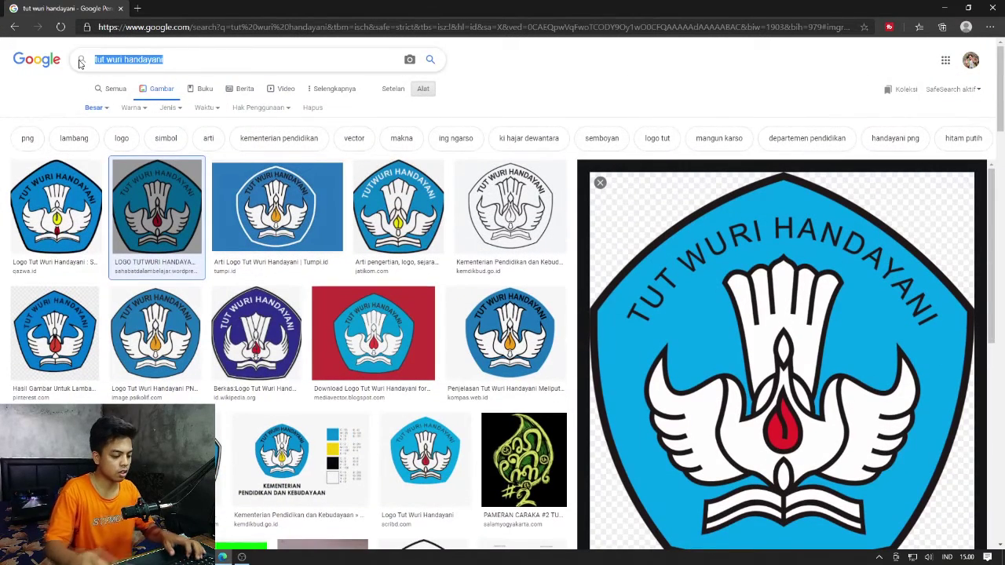
{"action": "type", "text": "contoh"}
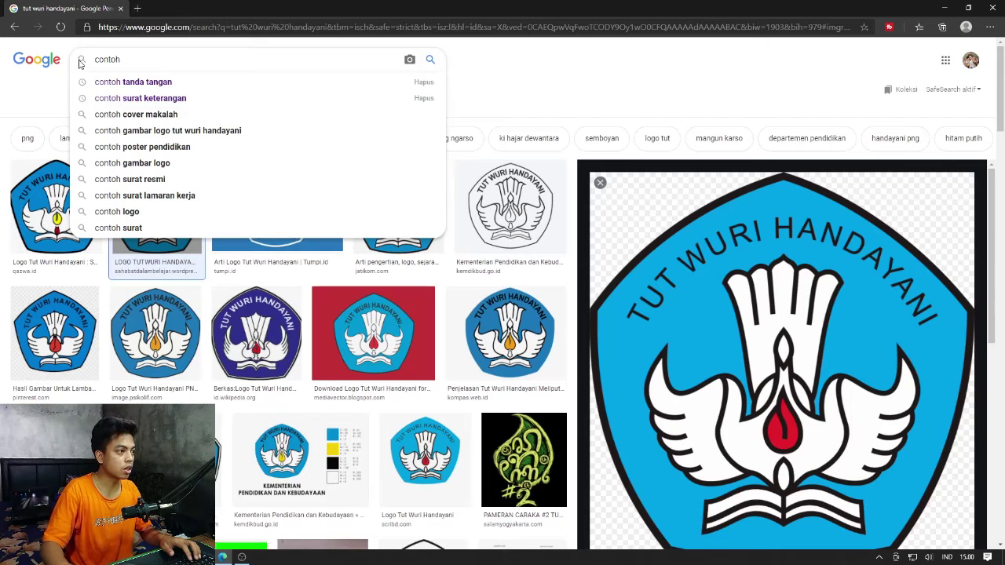
{"action": "left_click", "coordinate": [132, 83]}
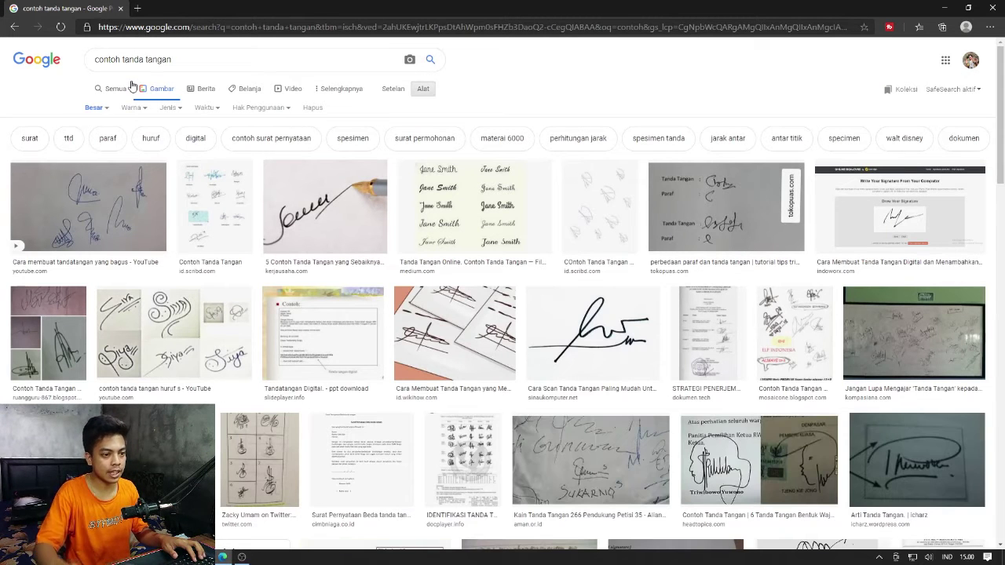
- Copy a sample signature image (Salin gambar) and return to Photoshop
{"action": "left_click", "coordinate": [611, 343]}
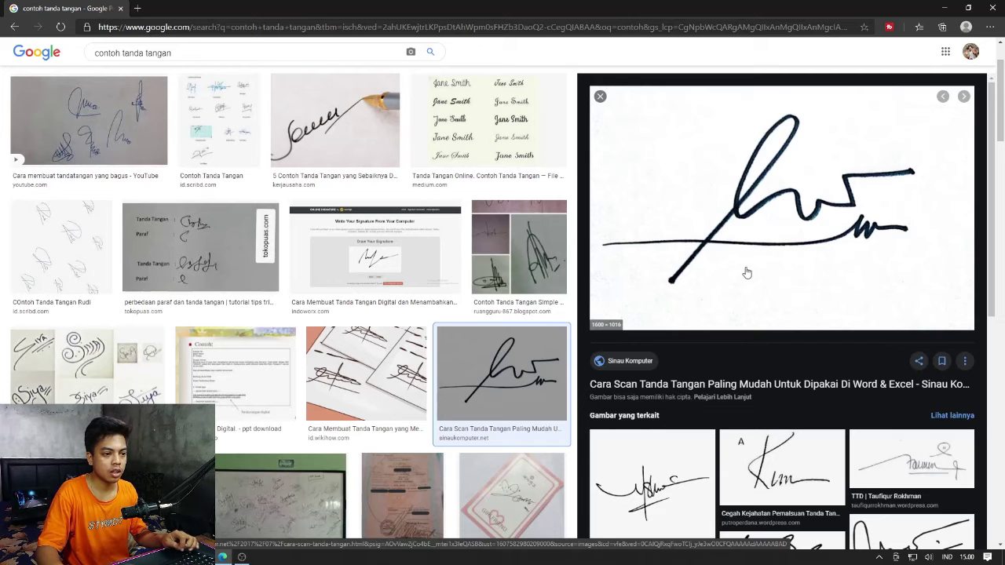
{"action": "right_click", "coordinate": [788, 219]}
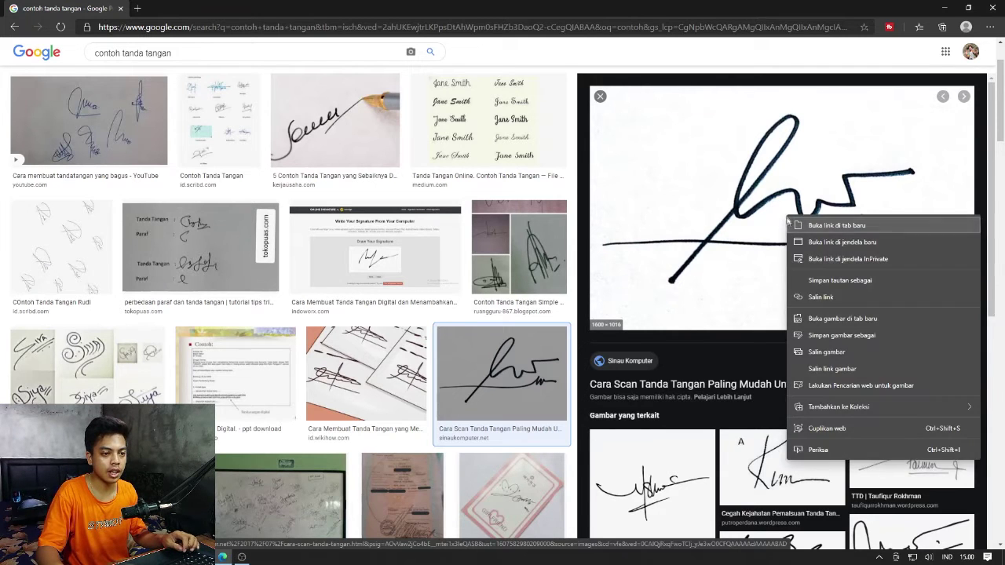
{"action": "left_click", "coordinate": [826, 351]}
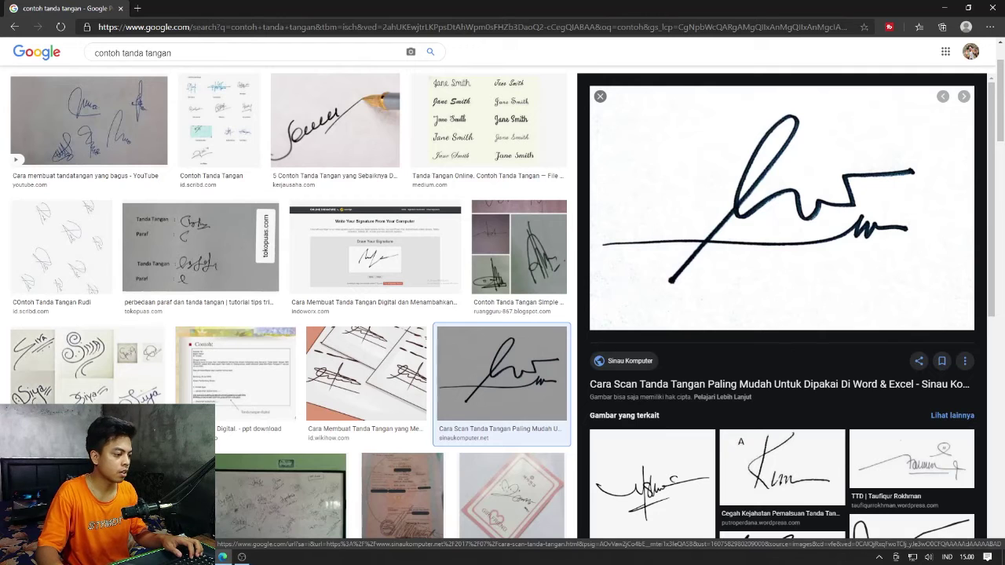
{"action": "key", "text": "alt+Tab"}
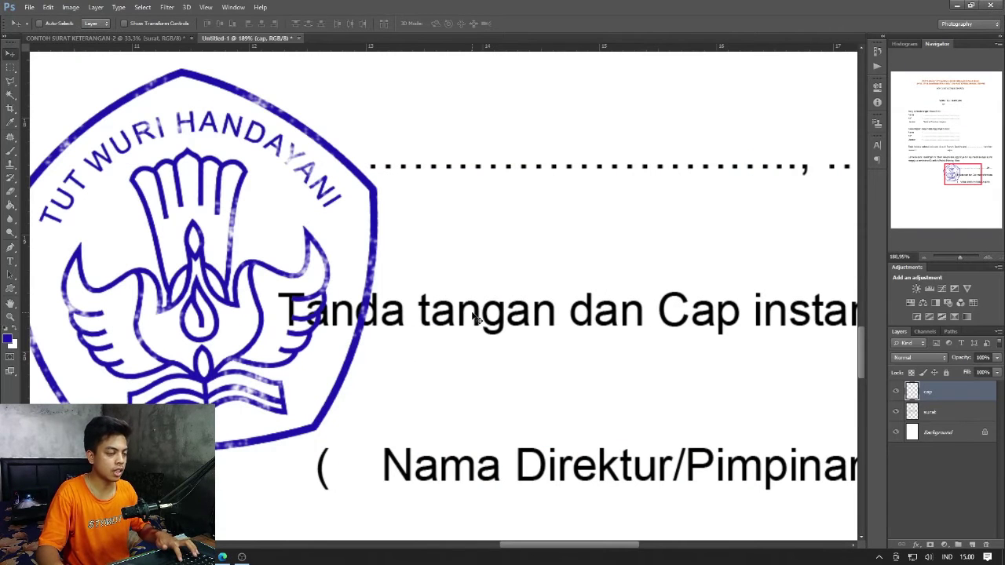
- Paste the signature as a new layer, move it down the page, and invert it
{"action": "key", "text": "ctrl+v"}
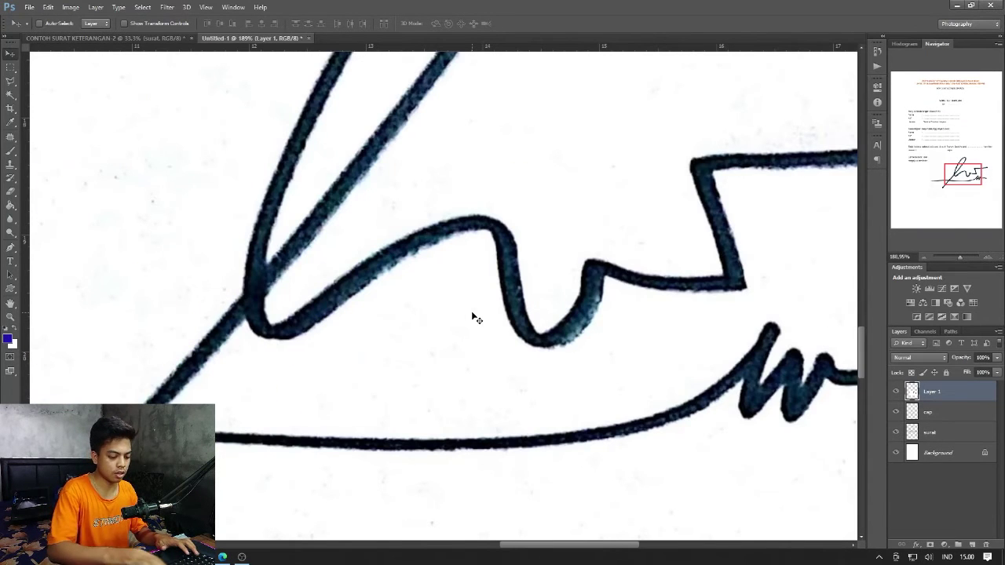
{"action": "key", "text": "ctrl+0"}
{"action": "mouse_move", "coordinate": [437, 417]}
{"action": "left_mouse_down"}
{"action": "mouse_move", "coordinate": [455, 427]}
{"action": "mouse_move", "coordinate": [488, 357]}
{"action": "mouse_move", "coordinate": [472, 390]}
{"action": "left_mouse_up"}
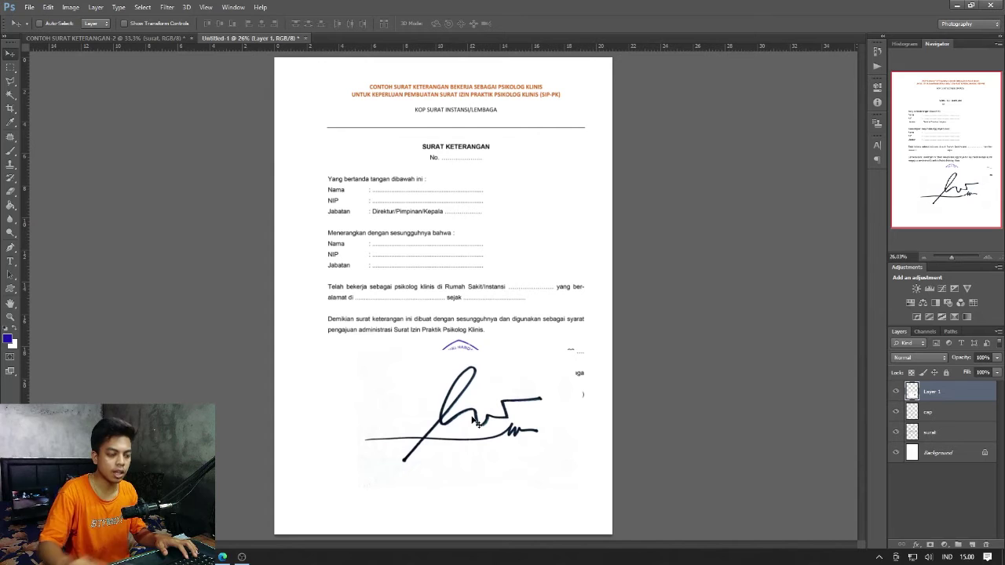
{"action": "key", "text": "ctrl+i"}
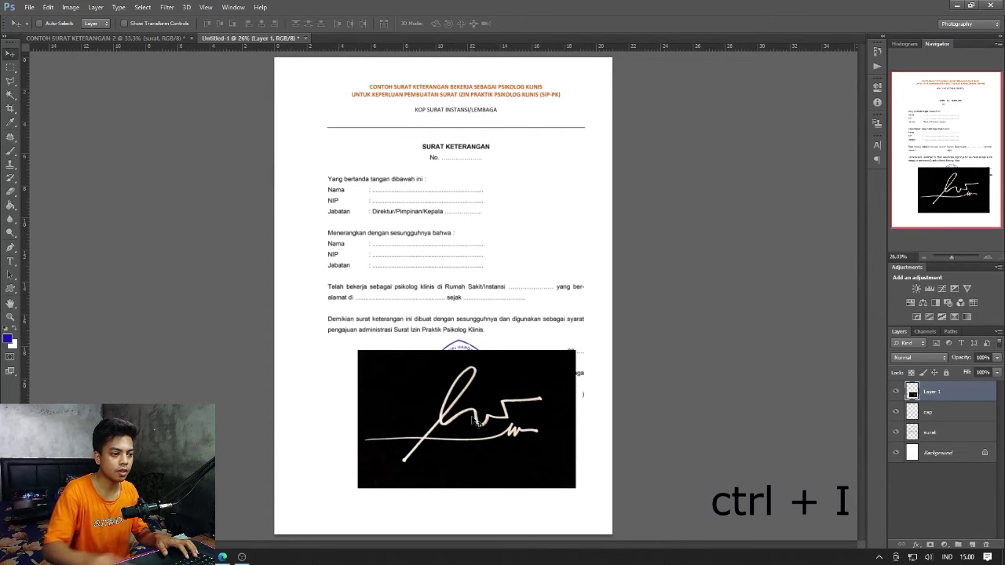
- Magic Wand the background at tolerance 32, delete it, deselect, and invert strokes back to black
{"action": "key", "text": "w"}
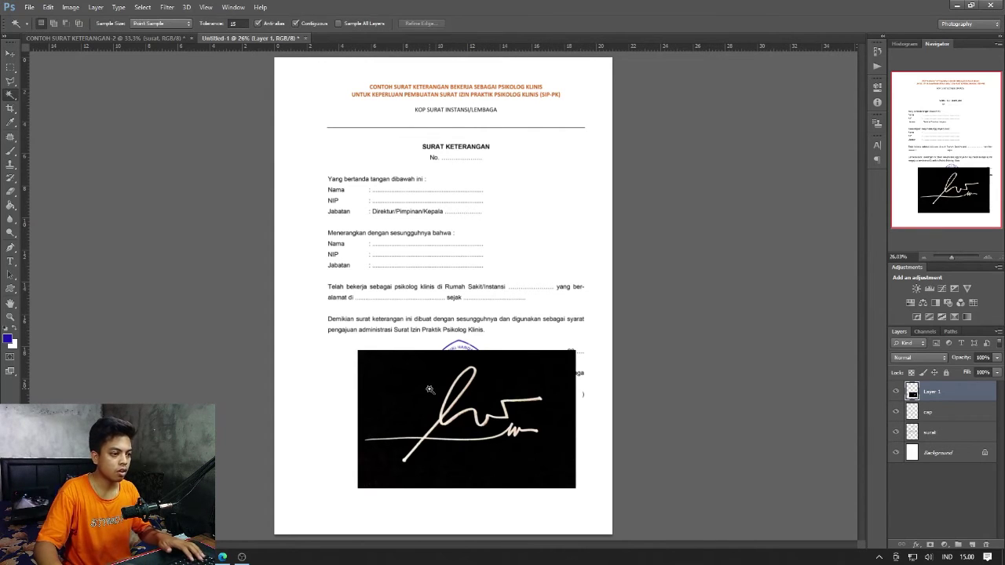
{"action": "left_click", "coordinate": [416, 388]}
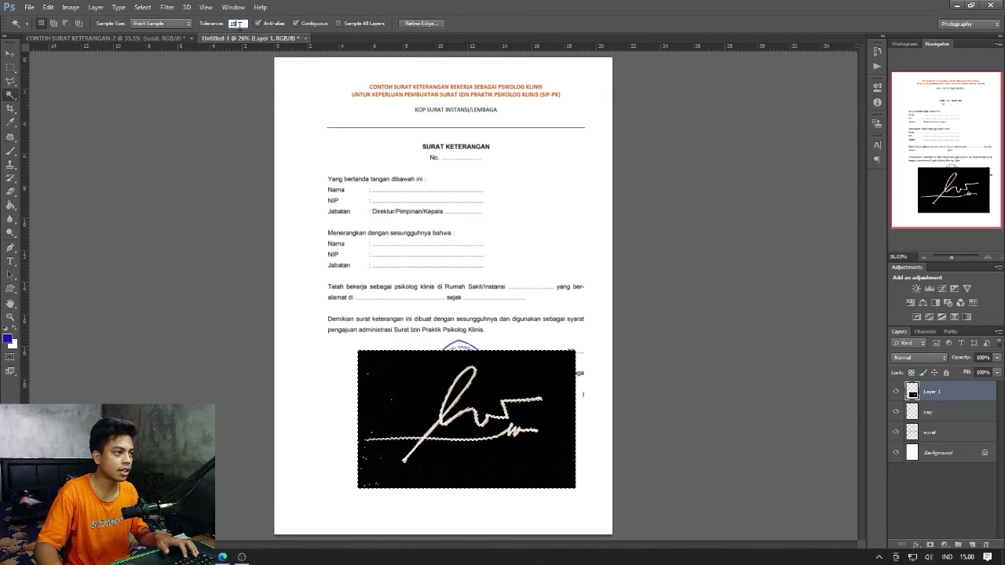
{"action": "type", "text": "32"}
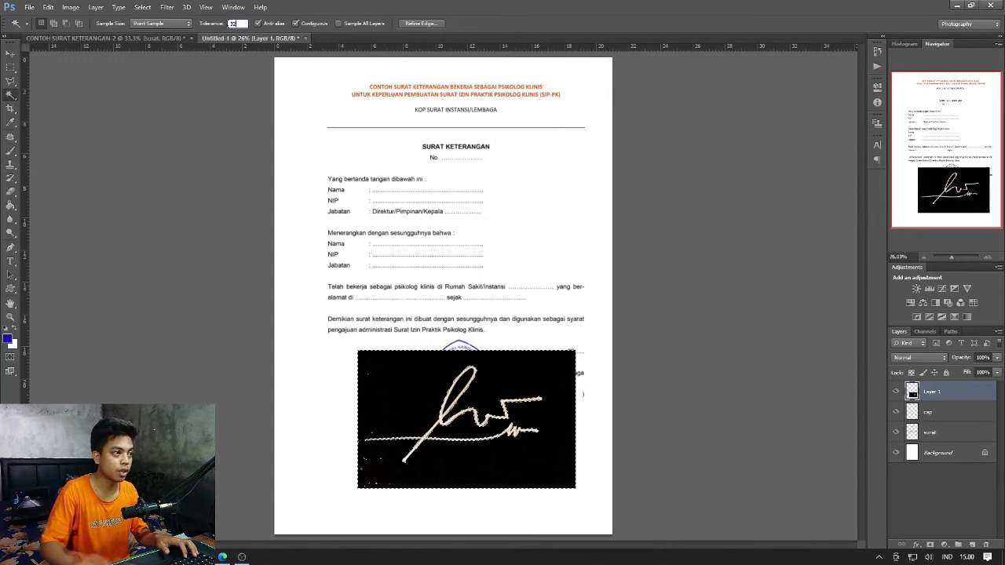
{"action": "left_click", "coordinate": [408, 372]}
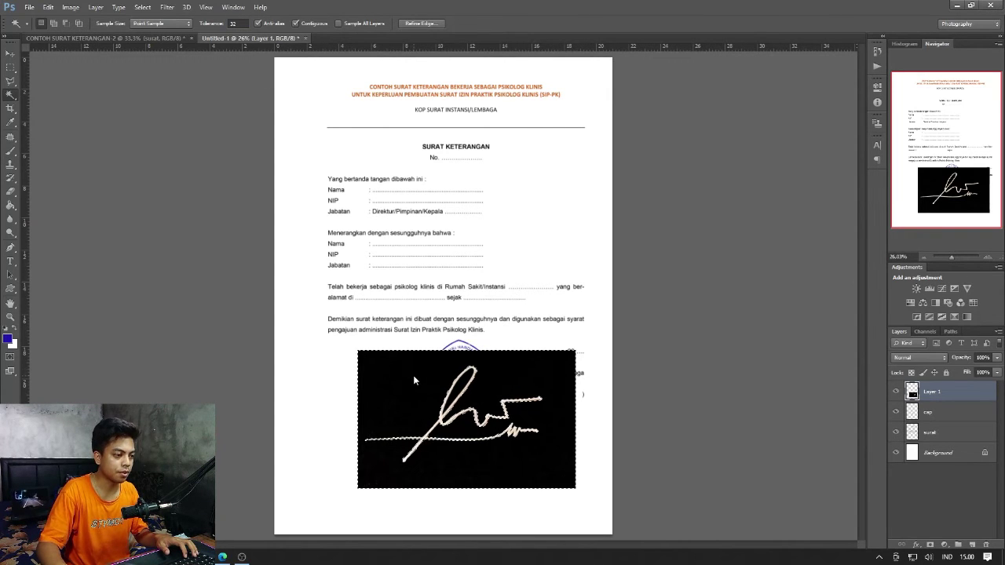
{"action": "scroll", "coordinate": [485, 404], "scroll_direction": "up", "scroll_amount": 2}
{"action": "scroll", "coordinate": [485, 405], "scroll_direction": "up", "scroll_amount": 2}
{"action": "scroll", "coordinate": [503, 372], "scroll_direction": "up", "scroll_amount": 1}
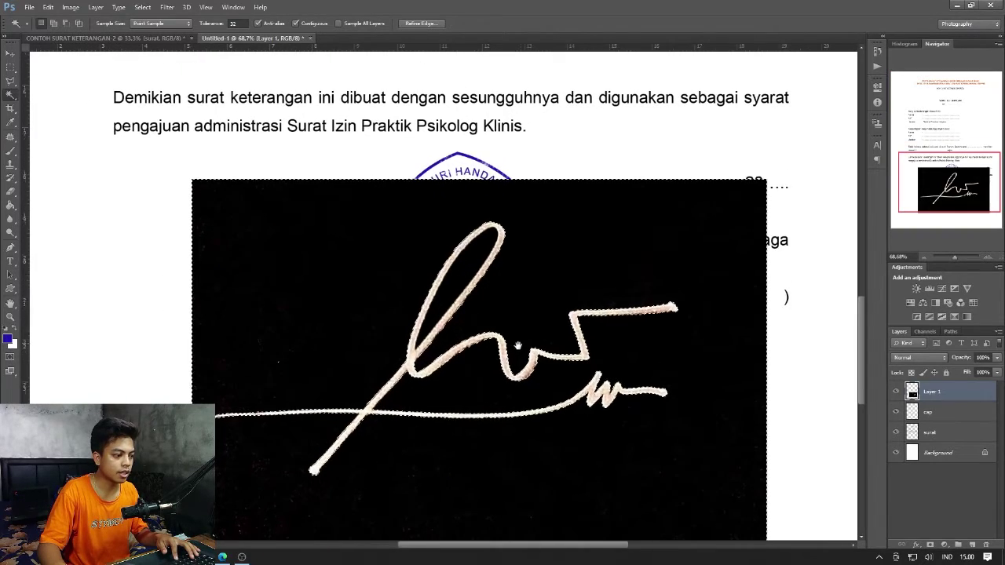
{"action": "left_click_drag", "start_coordinate": [521, 341], "coordinate": [552, 315]}
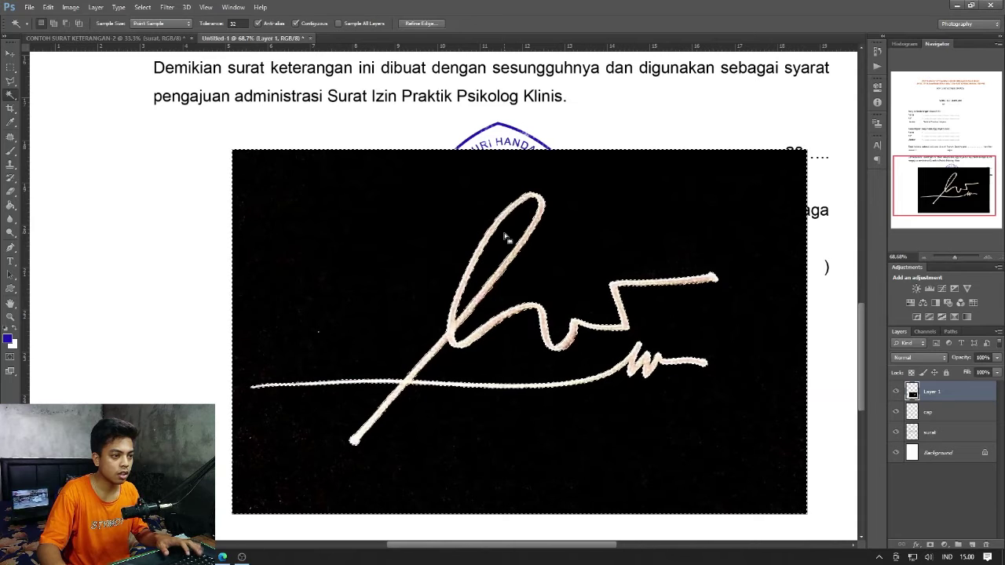
{"action": "key", "text": "Delete"}
{"action": "key", "text": "ctrl+d"}
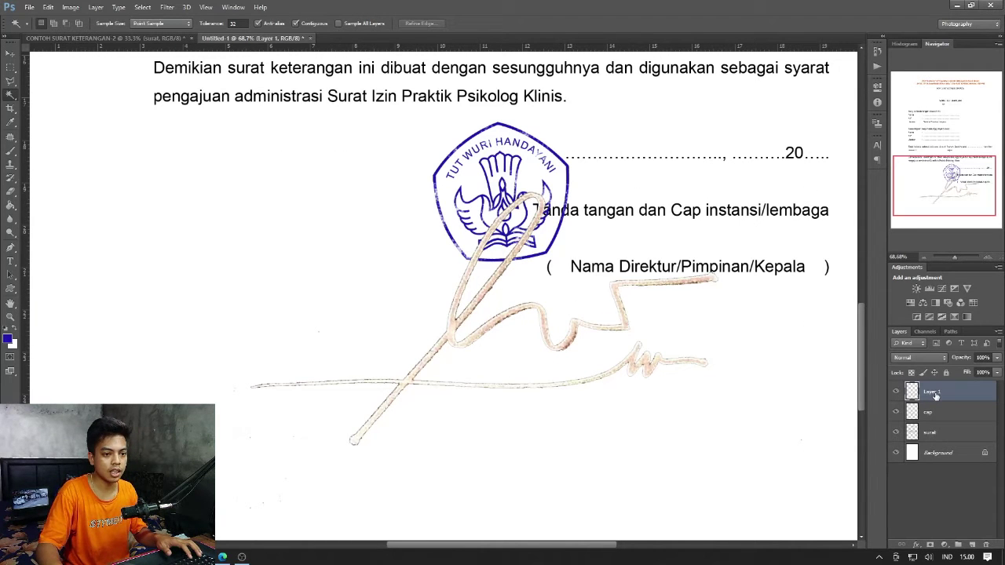
{"action": "key", "text": "ctrl+i"}
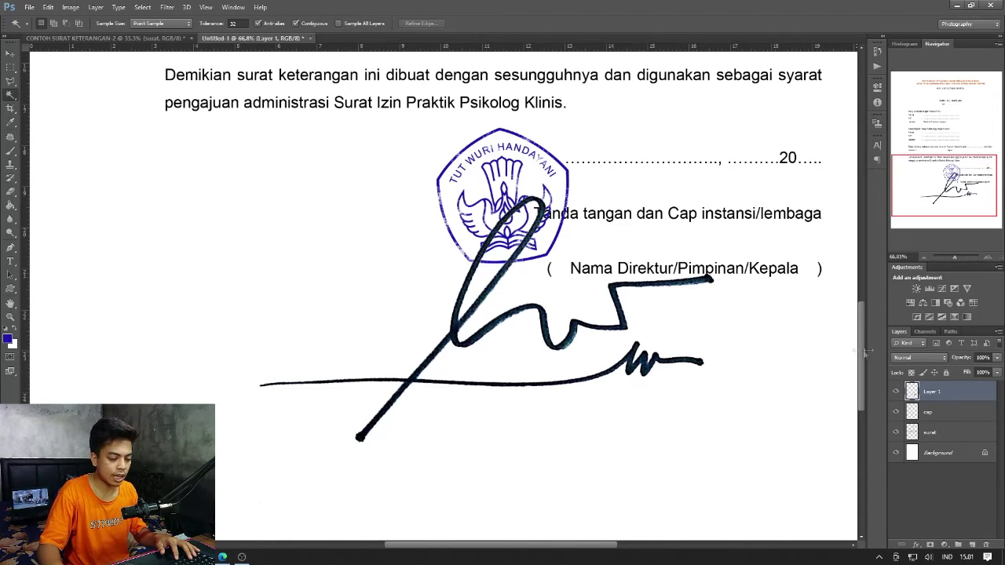
- Name the signature layer ttd and choose the Eraser with a hard round brush
{"action": "type", "text": "ttd"}
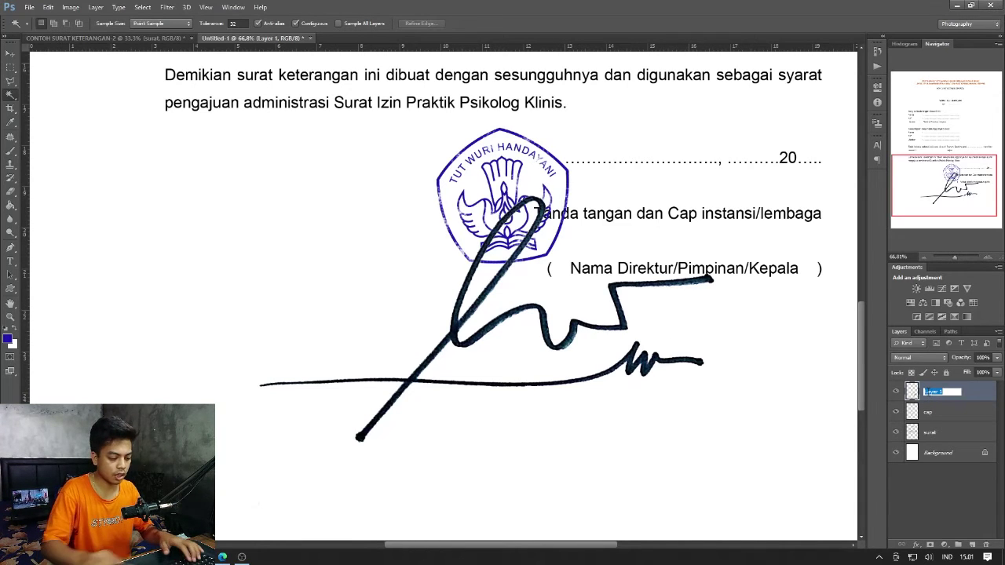
{"action": "key", "text": "Return"}
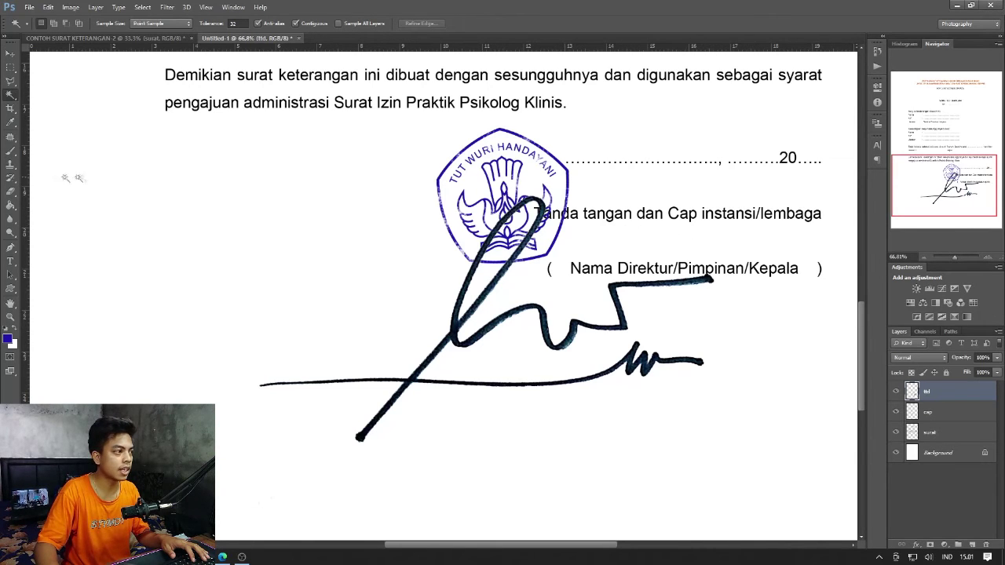
{"action": "left_click", "coordinate": [9, 191]}
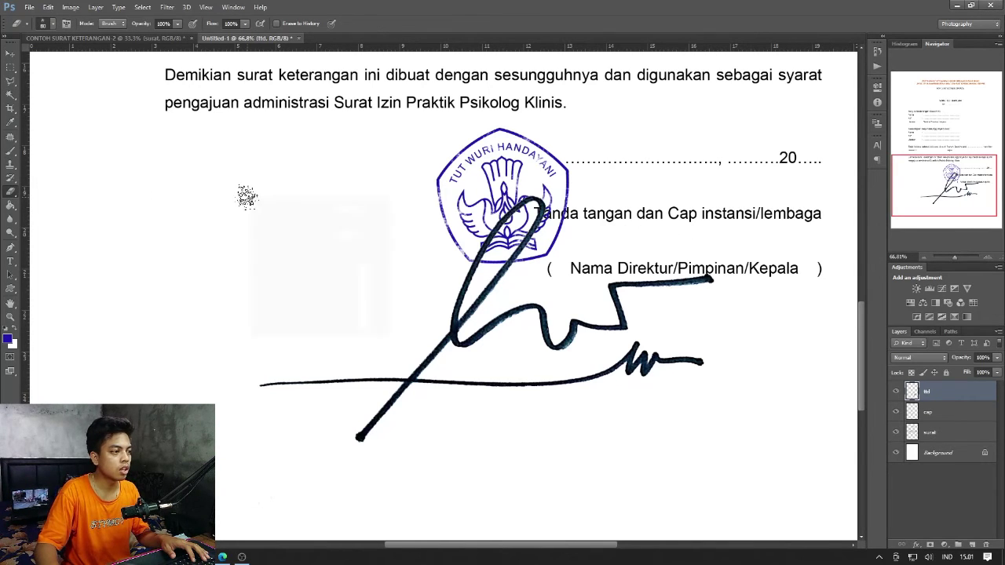
{"action": "right_click", "coordinate": [248, 197]}
{"action": "scroll", "coordinate": [287, 274], "scroll_direction": "up", "scroll_amount": 3}
{"action": "scroll", "coordinate": [287, 275], "scroll_direction": "up", "scroll_amount": 3}
{"action": "scroll", "coordinate": [286, 274], "scroll_direction": "up", "scroll_amount": 3}
{"action": "left_click", "coordinate": [283, 270]}
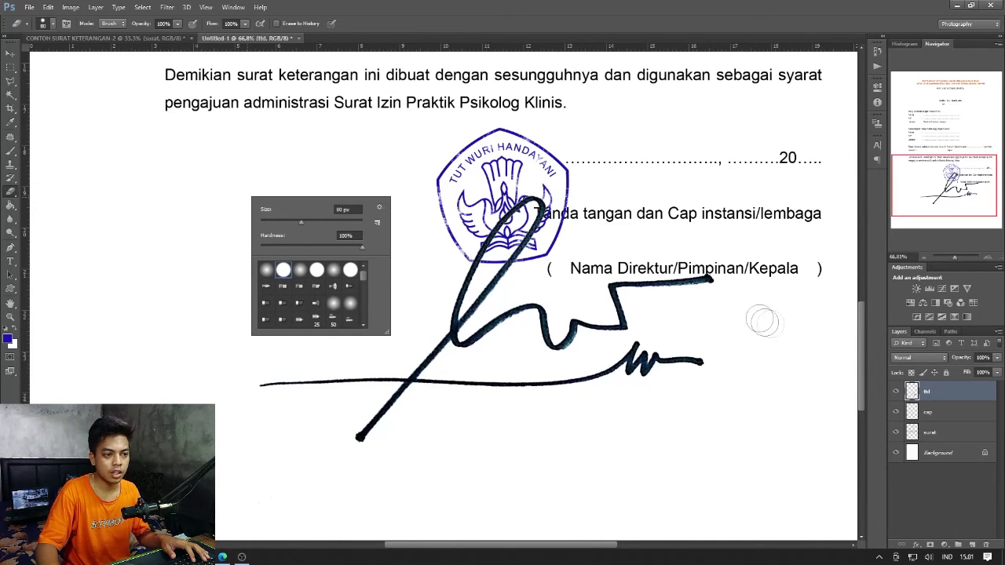
- Erase the 'Tanda tangan dan Cap instansi/lembaga' line from the surat layer
{"action": "left_click", "coordinate": [931, 437]}
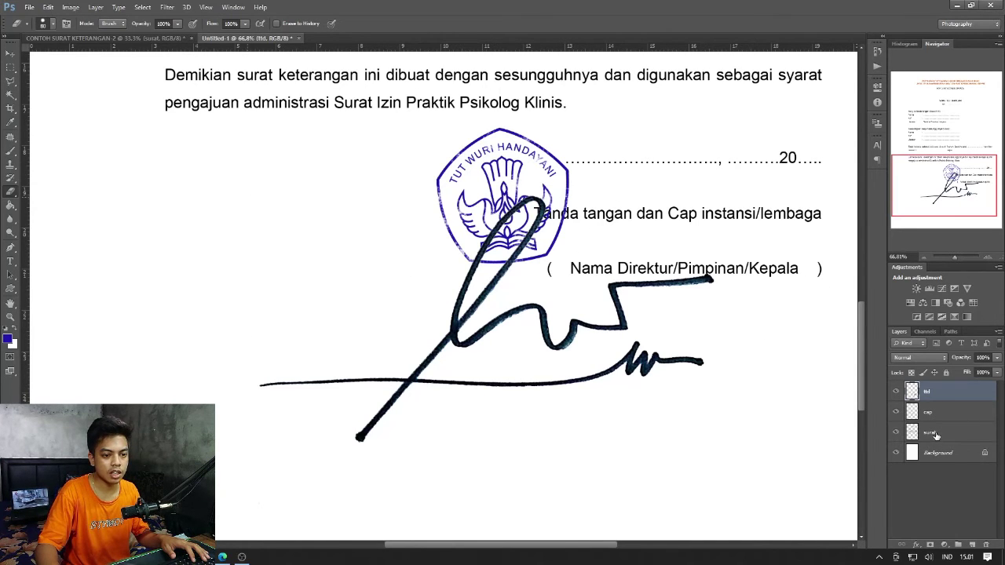
{"action": "left_click", "coordinate": [931, 432]}
{"action": "left_click_drag", "start_coordinate": [612, 219], "coordinate": [556, 213]}
{"action": "left_click_drag", "start_coordinate": [642, 213], "coordinate": [828, 215]}
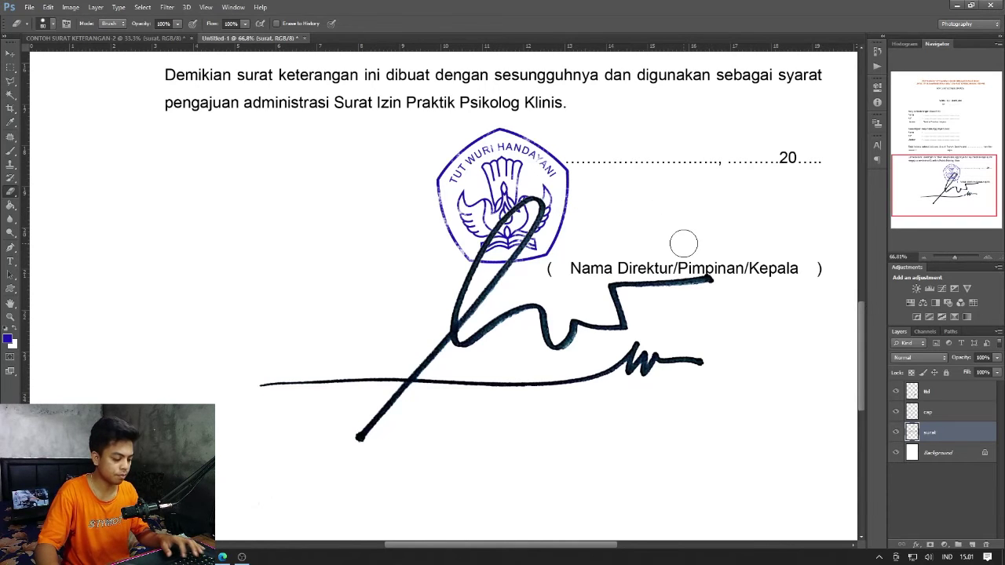
{"action": "key", "text": "v"}
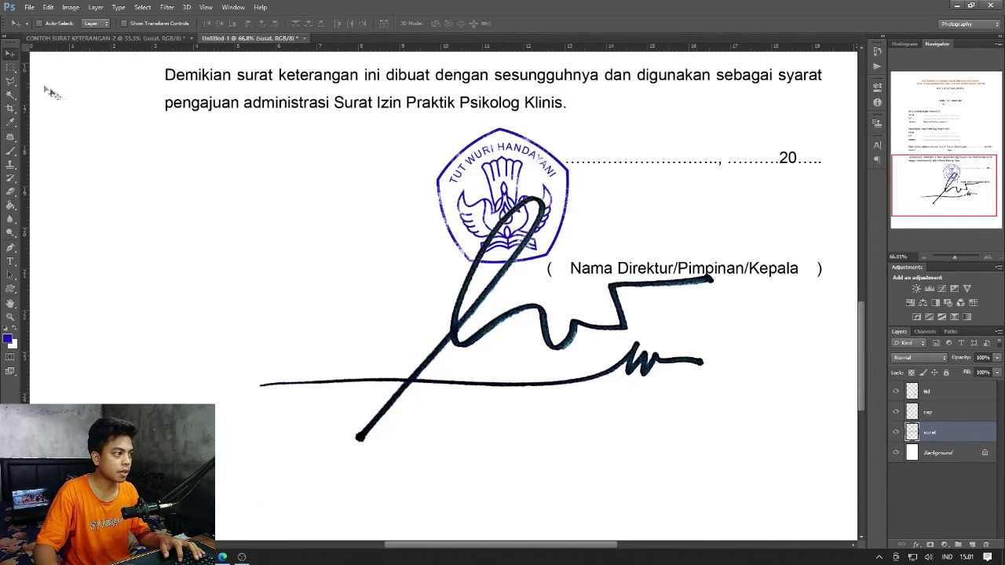
{"action": "left_click_drag", "start_coordinate": [444, 361], "coordinate": [535, 293]}
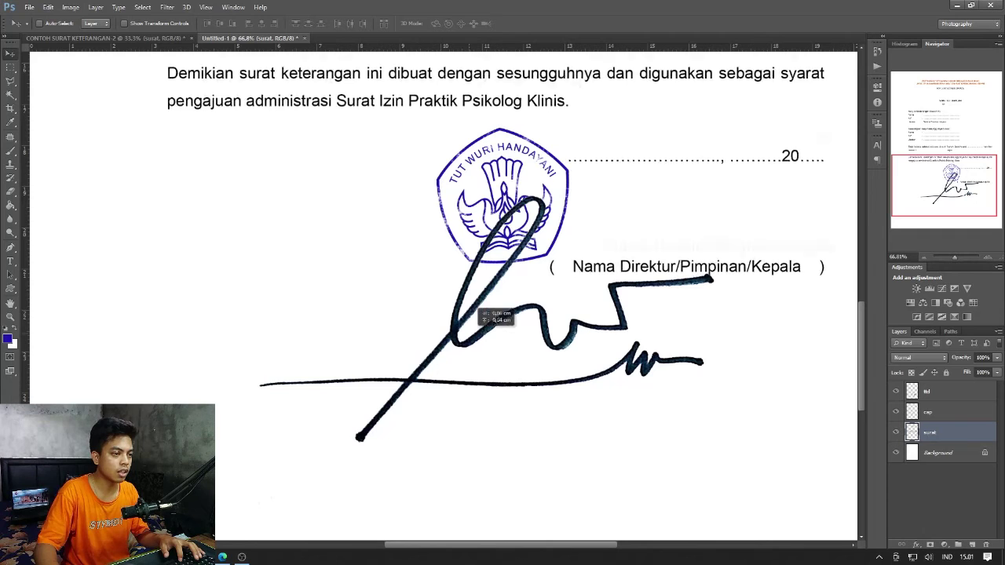
{"action": "key", "text": "ctrl+z"}
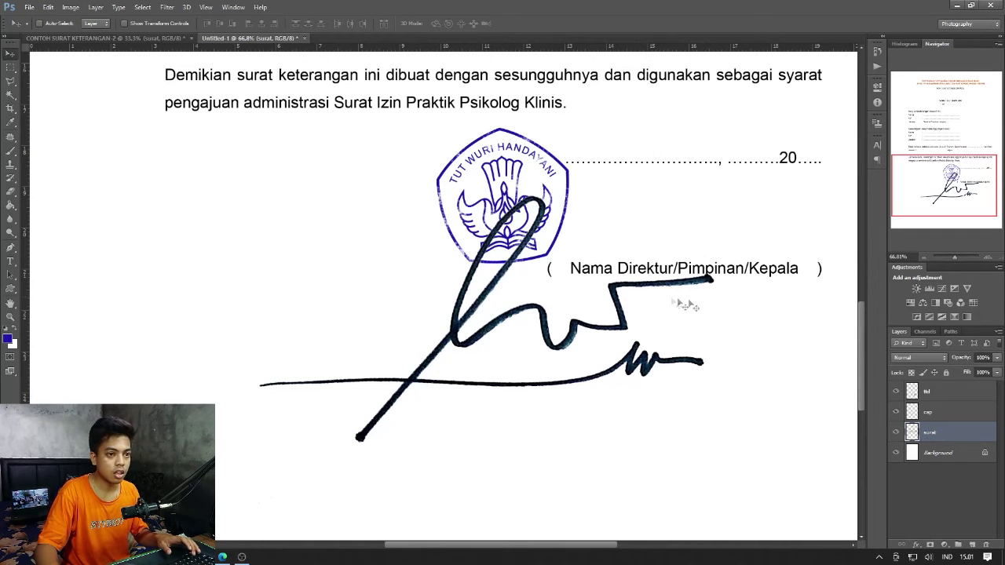
- Shrink and place the ttd signature beside the stamp, then lower the cap stamp onto the name line
{"action": "left_click", "coordinate": [934, 398]}
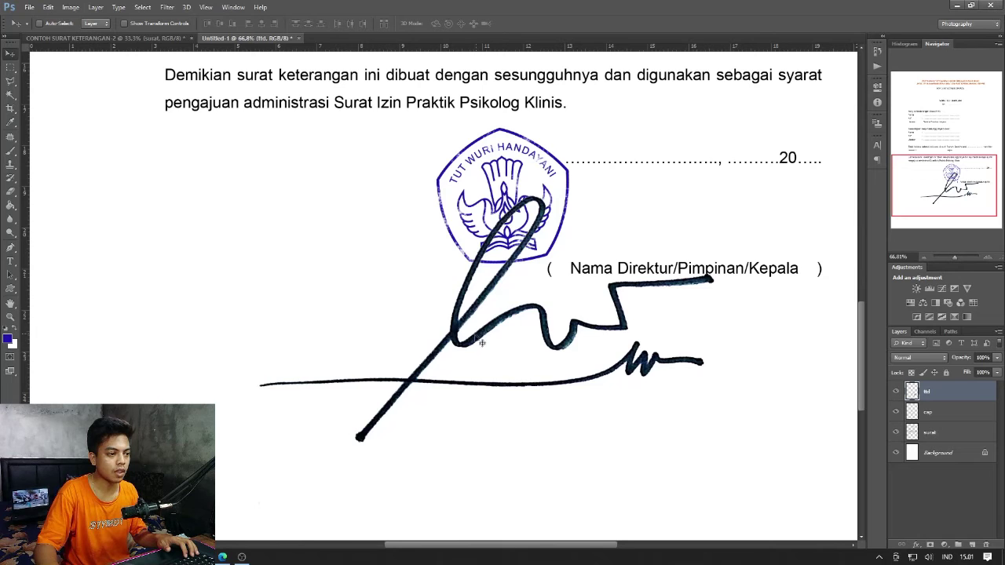
{"action": "left_click_drag", "start_coordinate": [481, 343], "coordinate": [585, 237]}
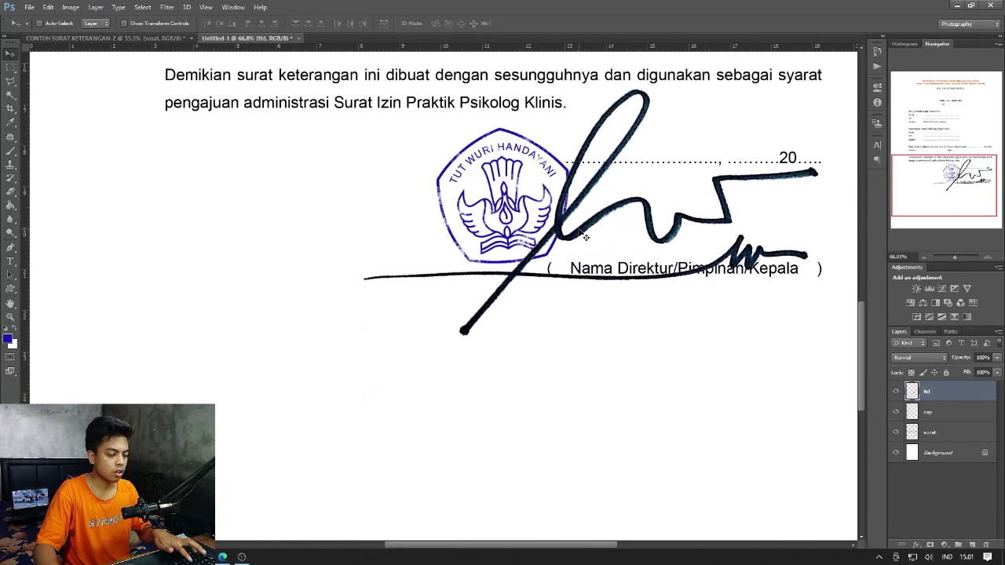
{"action": "key", "text": "ctrl+t"}
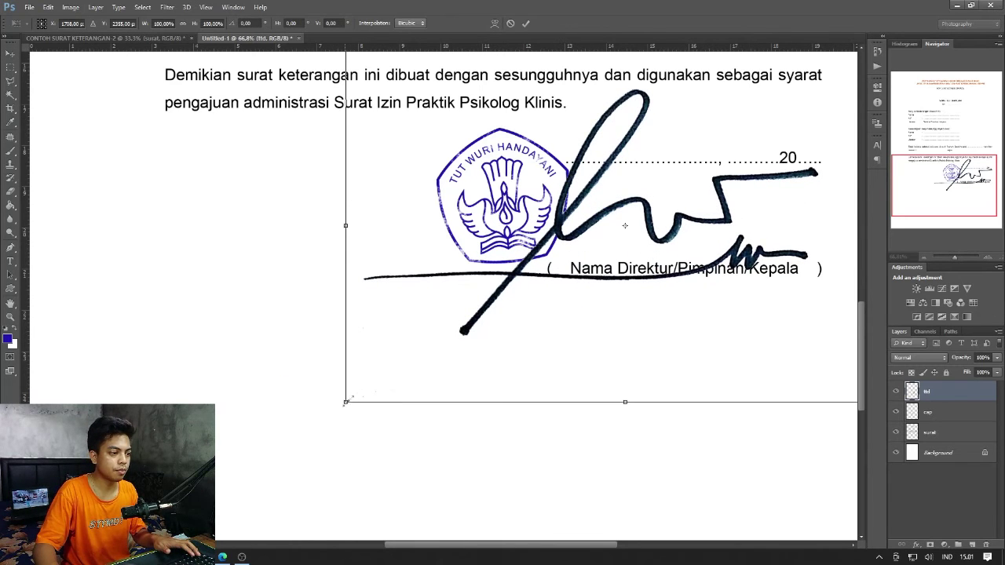
{"action": "left_click_drag", "start_coordinate": [347, 401], "coordinate": [573, 291]}
{"action": "left_click_drag", "start_coordinate": [638, 193], "coordinate": [549, 237]}
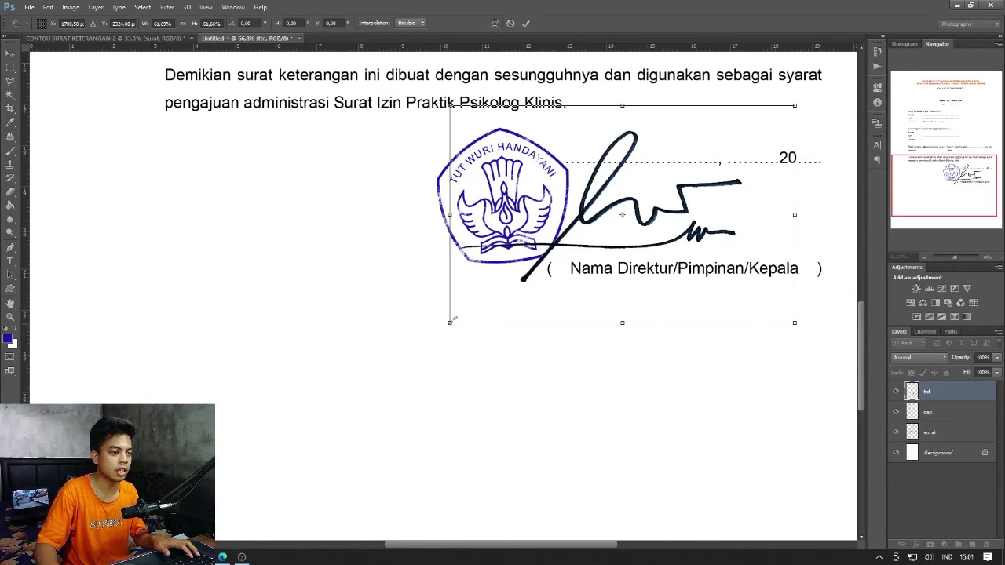
{"action": "left_click_drag", "start_coordinate": [451, 321], "coordinate": [462, 315]}
{"action": "mouse_move", "coordinate": [695, 184]}
{"action": "left_mouse_down"}
{"action": "mouse_move", "coordinate": [667, 192]}
{"action": "mouse_move", "coordinate": [673, 224]}
{"action": "left_mouse_up"}
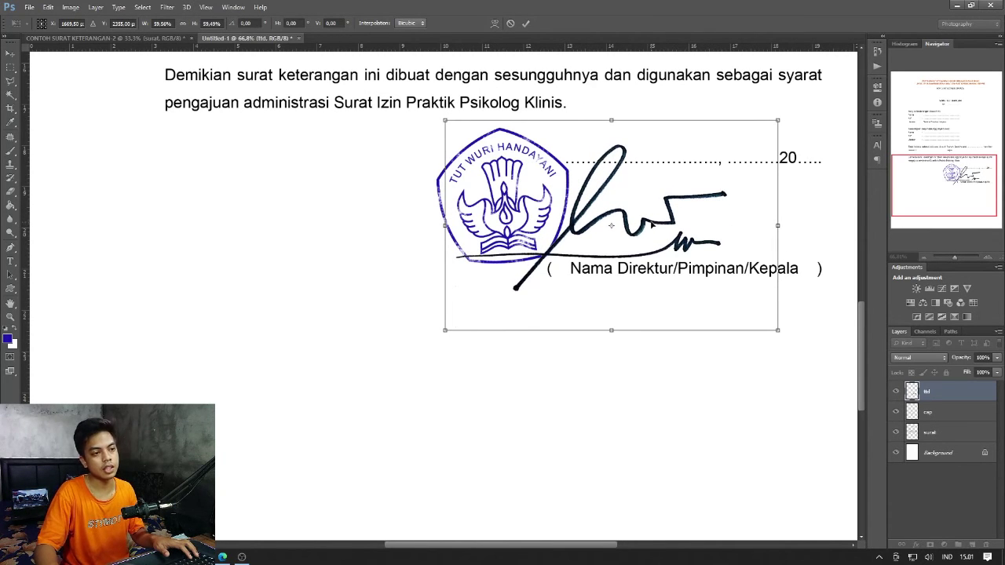
{"action": "key", "text": "Return"}
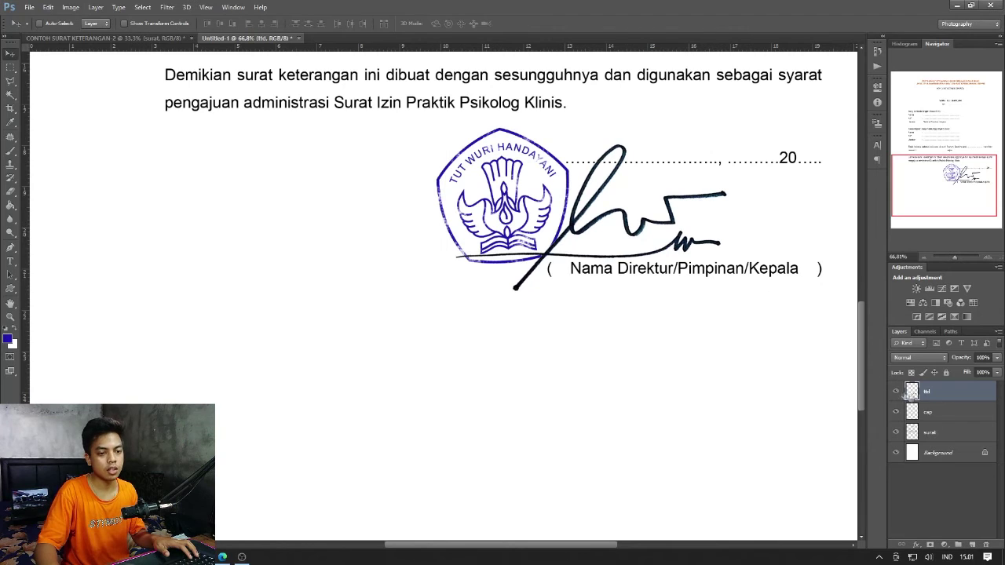
{"action": "left_click", "coordinate": [939, 414]}
{"action": "left_click_drag", "start_coordinate": [524, 222], "coordinate": [526, 236]}
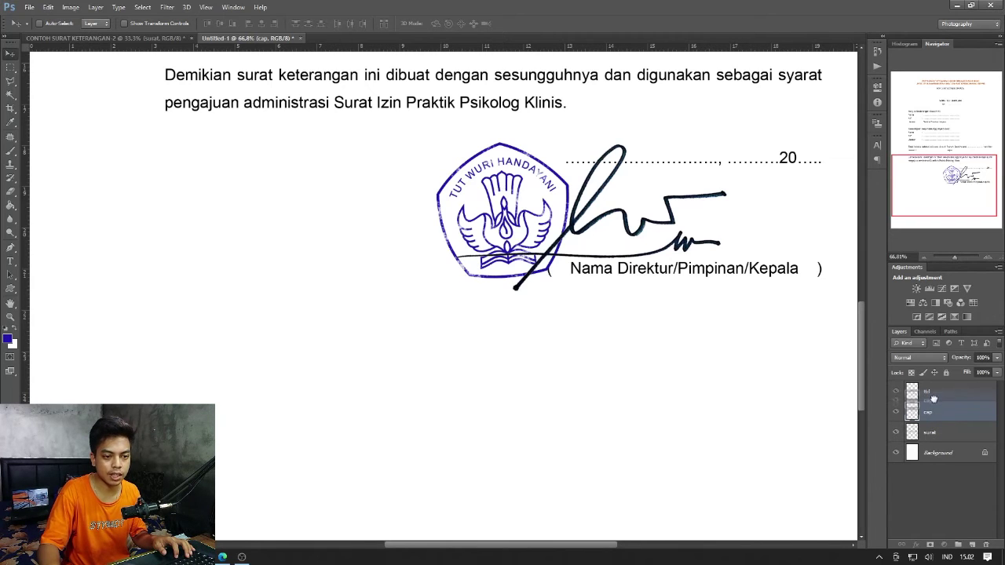
- Move the cap layer above the ttd layer in the Layers panel
{"action": "left_click_drag", "start_coordinate": [933, 399], "coordinate": [945, 400]}
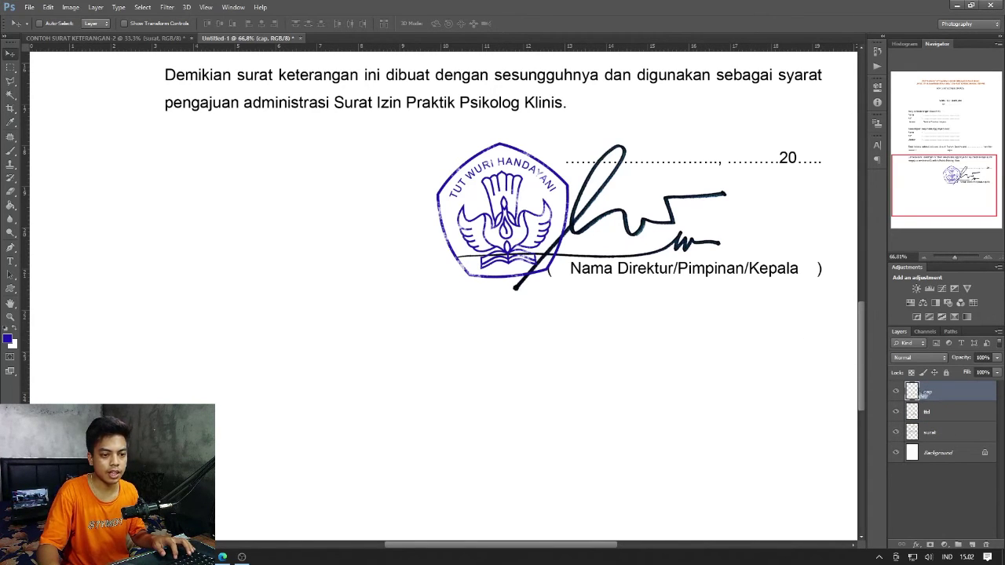
{"action": "scroll", "coordinate": [559, 242], "scroll_direction": "up", "scroll_amount": 5}
{"action": "scroll", "coordinate": [658, 315], "scroll_direction": "up", "scroll_amount": 3}
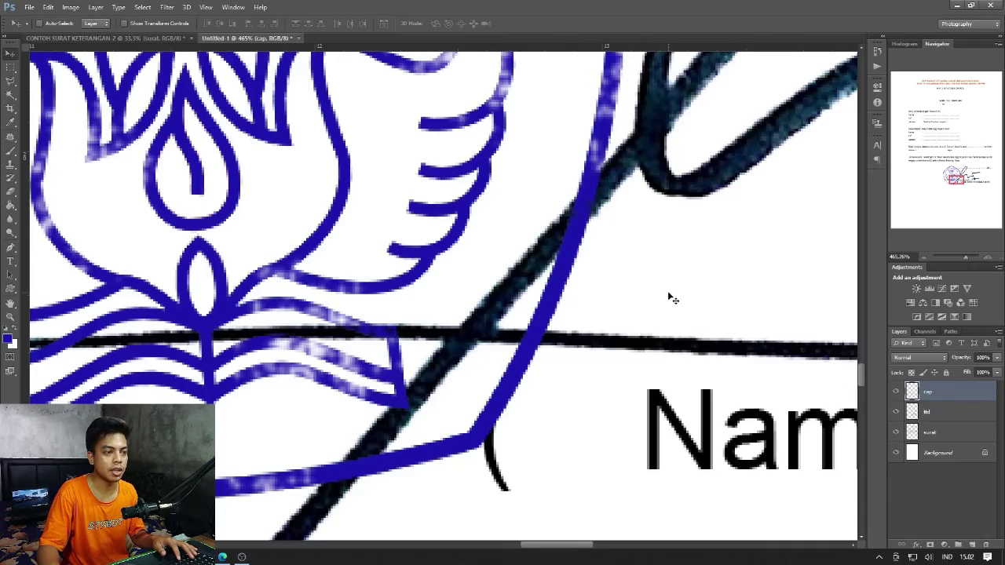
{"action": "scroll", "coordinate": [583, 214], "scroll_direction": "down", "scroll_amount": 2}
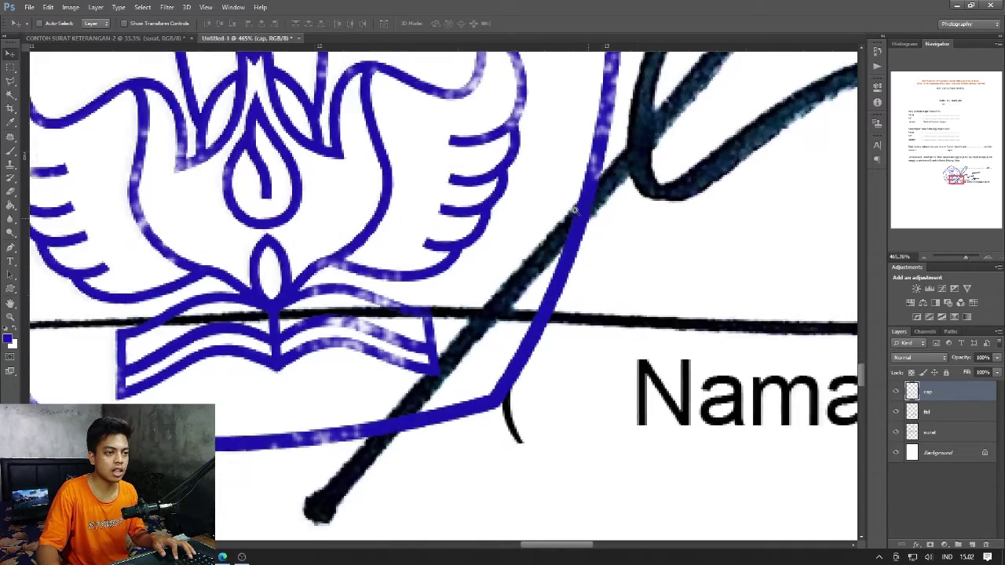
{"action": "scroll", "coordinate": [583, 215], "scroll_direction": "up", "scroll_amount": 3}
{"action": "scroll", "coordinate": [583, 214], "scroll_direction": "down", "scroll_amount": 1}
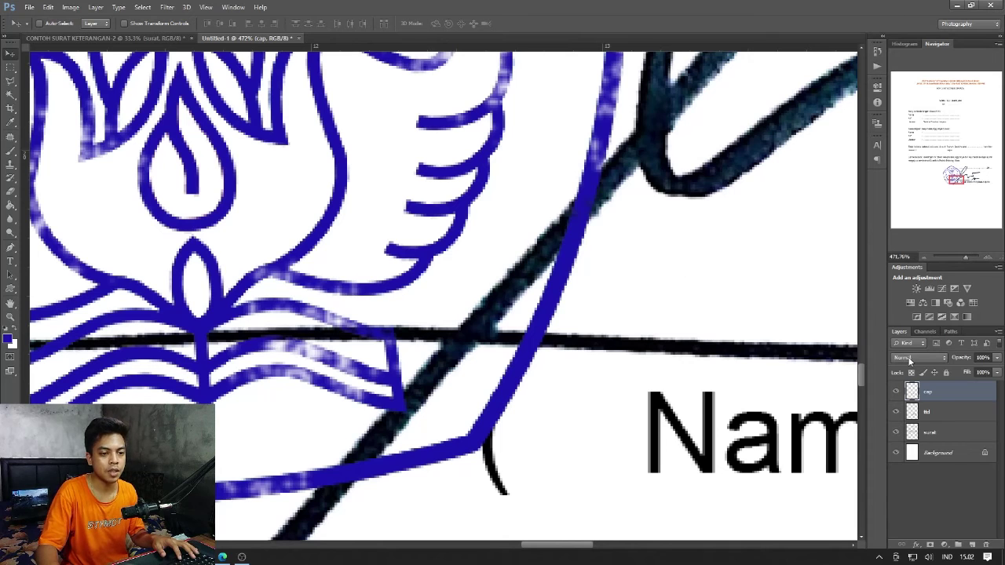
- Set the cap layer's blend mode to Multiply and zoom in to inspect stamp and signature
{"action": "left_click", "coordinate": [910, 359]}
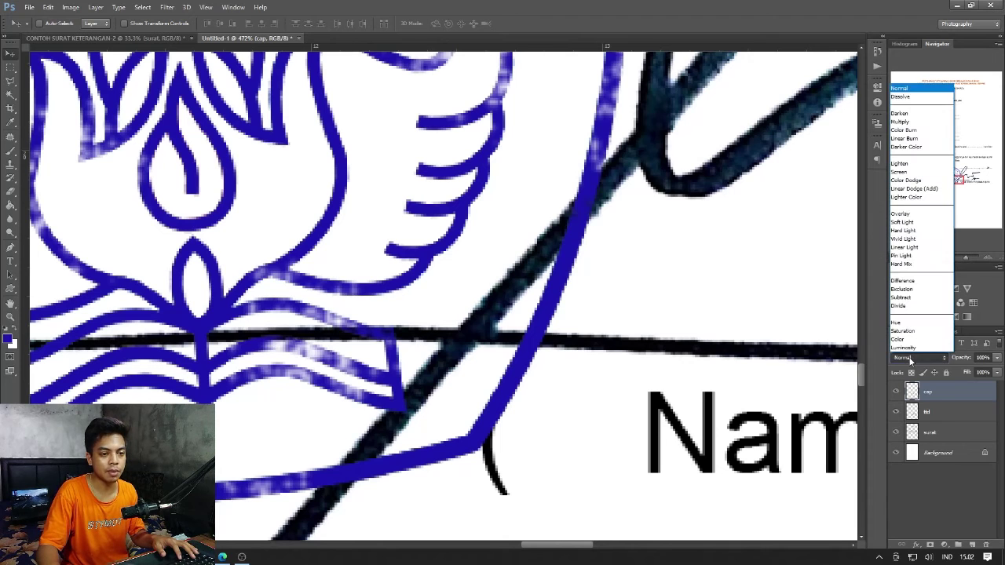
{"action": "left_click", "coordinate": [902, 123]}
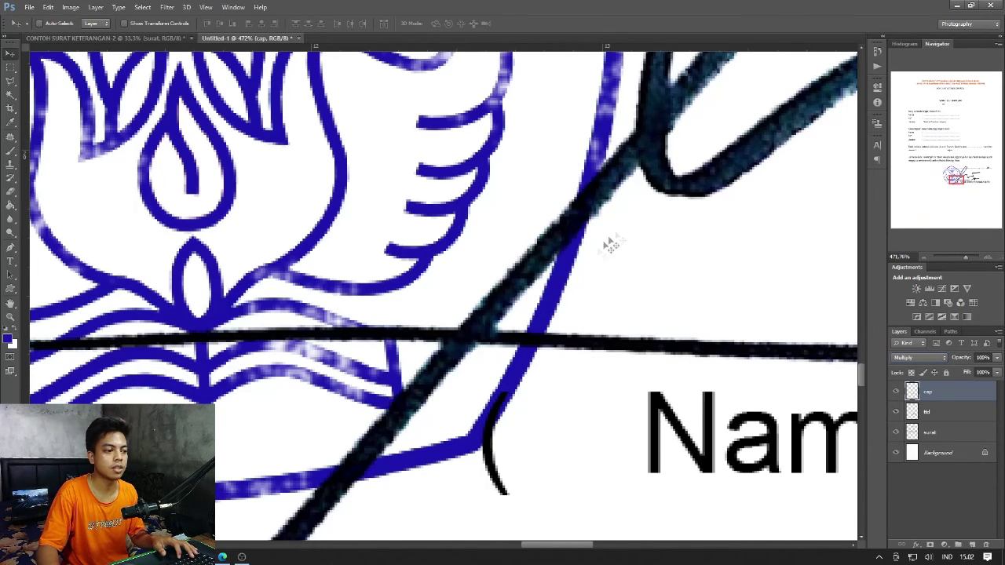
{"action": "left_click_drag", "start_coordinate": [645, 322], "coordinate": [577, 265]}
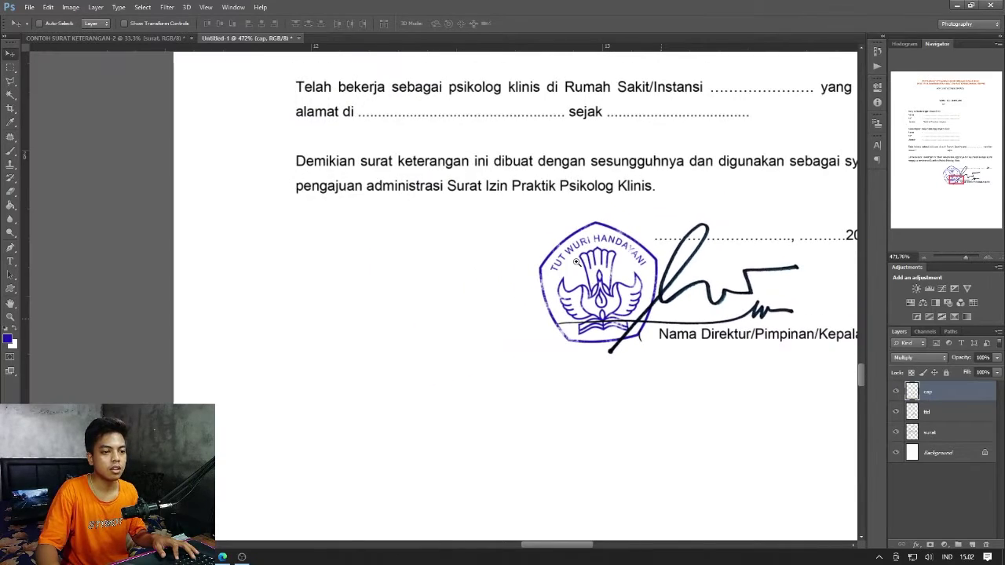
{"action": "key", "text": "ctrl+0"}
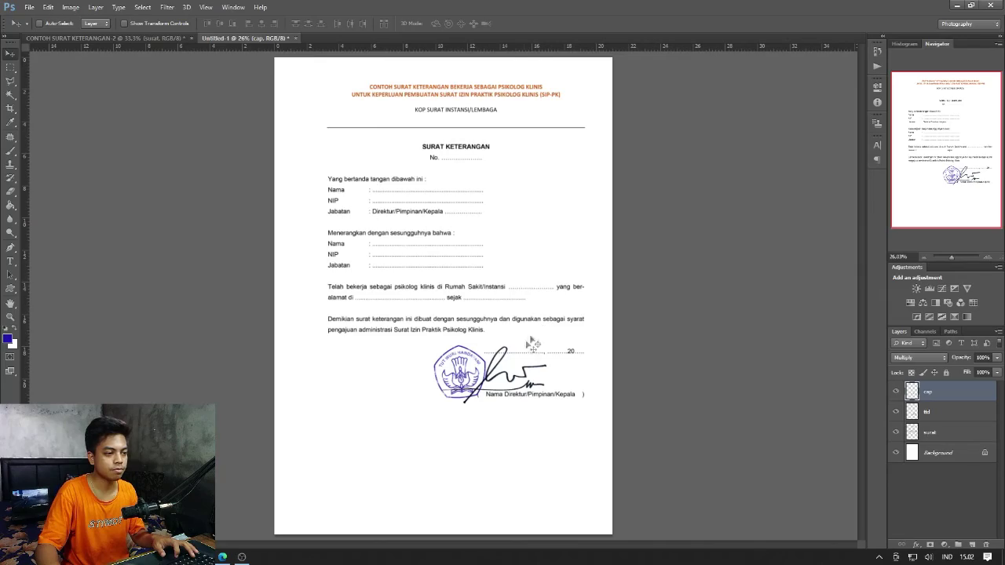
{"action": "mouse_move", "coordinate": [533, 343]}
{"action": "left_mouse_down"}
{"action": "mouse_move", "coordinate": [577, 428]}
{"action": "mouse_move", "coordinate": [526, 234]}
{"action": "mouse_move", "coordinate": [499, 209]}
{"action": "left_mouse_up"}
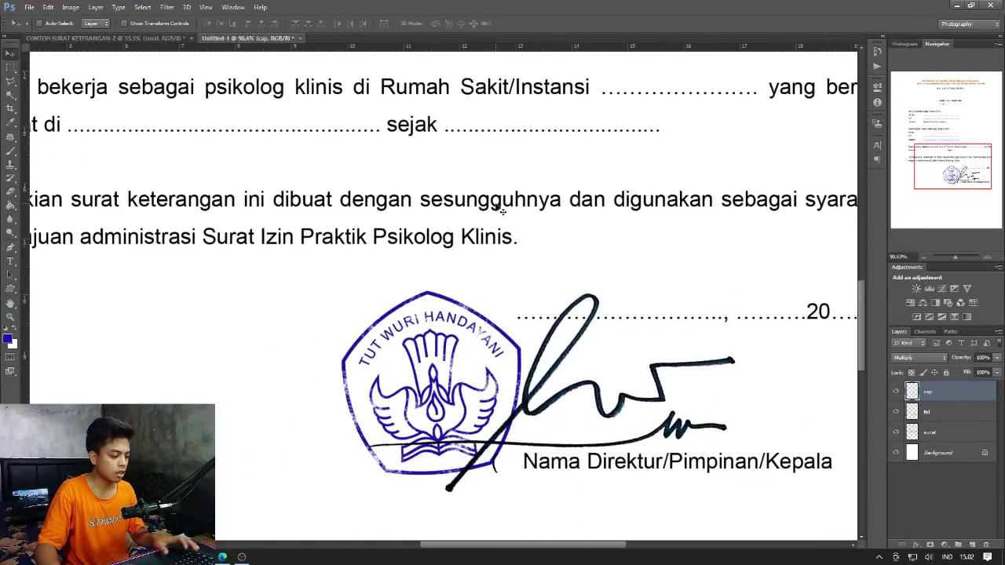
- Save the stamped, signed letter as 'halaman 2' in Photoshop PDF format
{"action": "key", "text": "ctrl+s"}
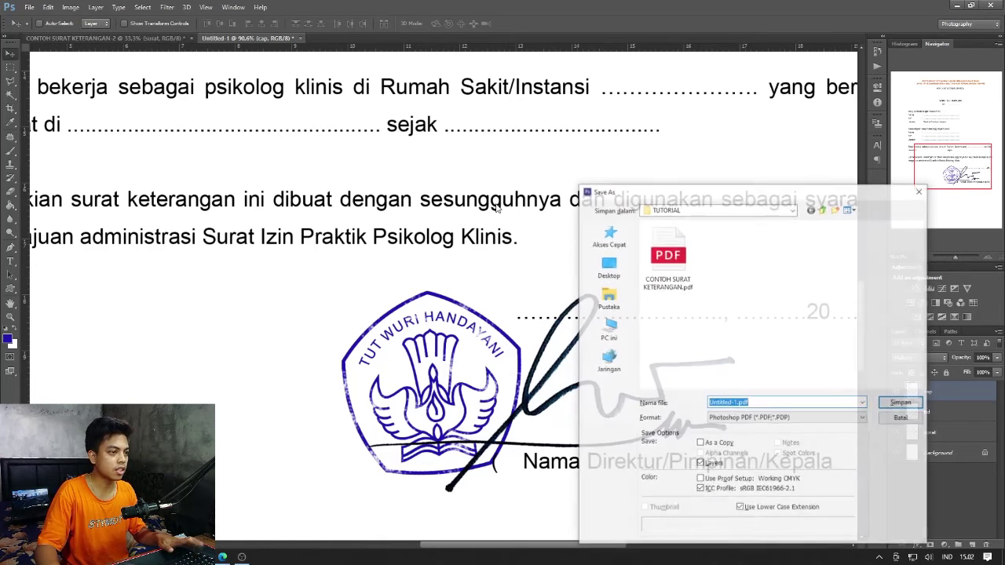
{"action": "key", "text": "Escape"}
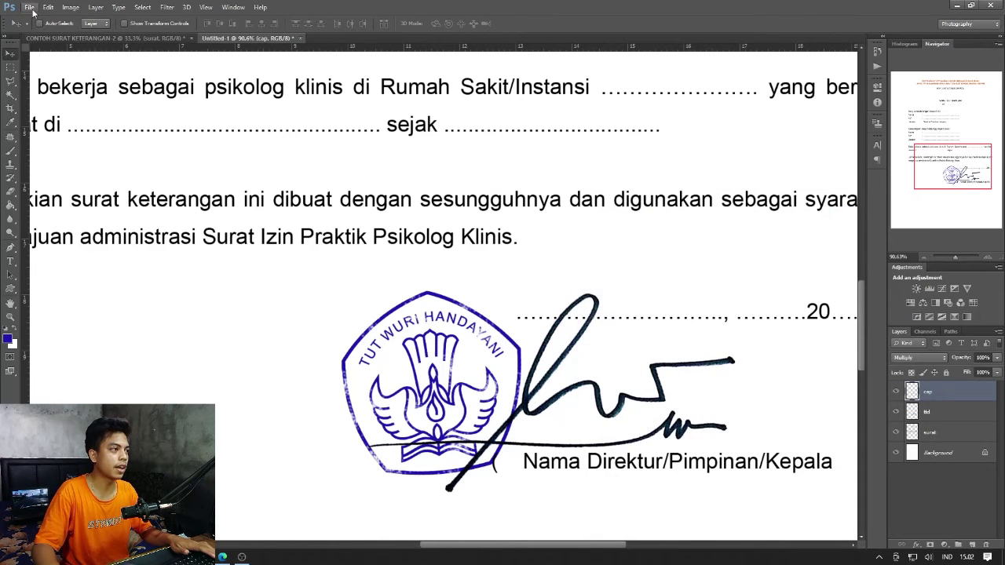
{"action": "left_click", "coordinate": [31, 9]}
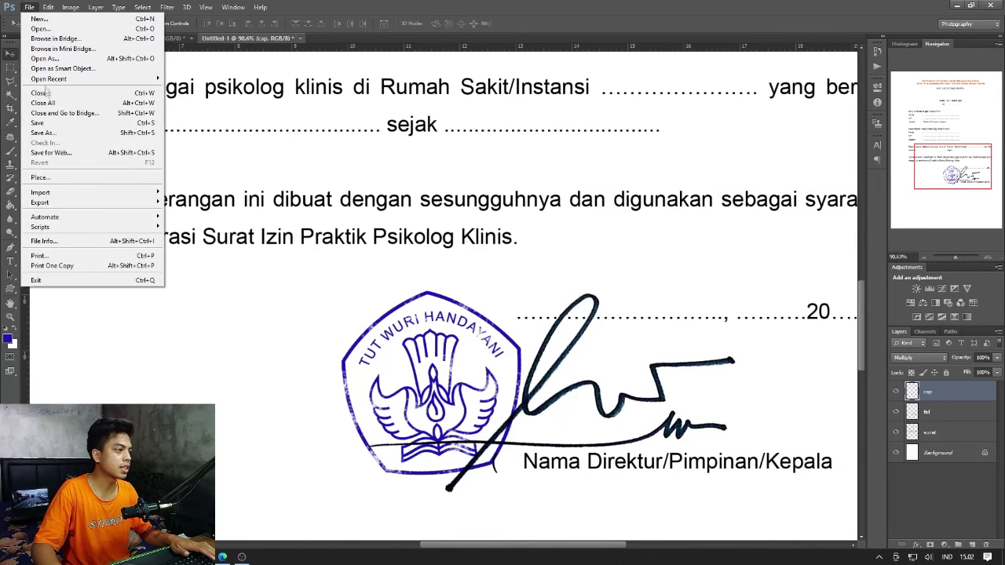
{"action": "left_click", "coordinate": [67, 133]}
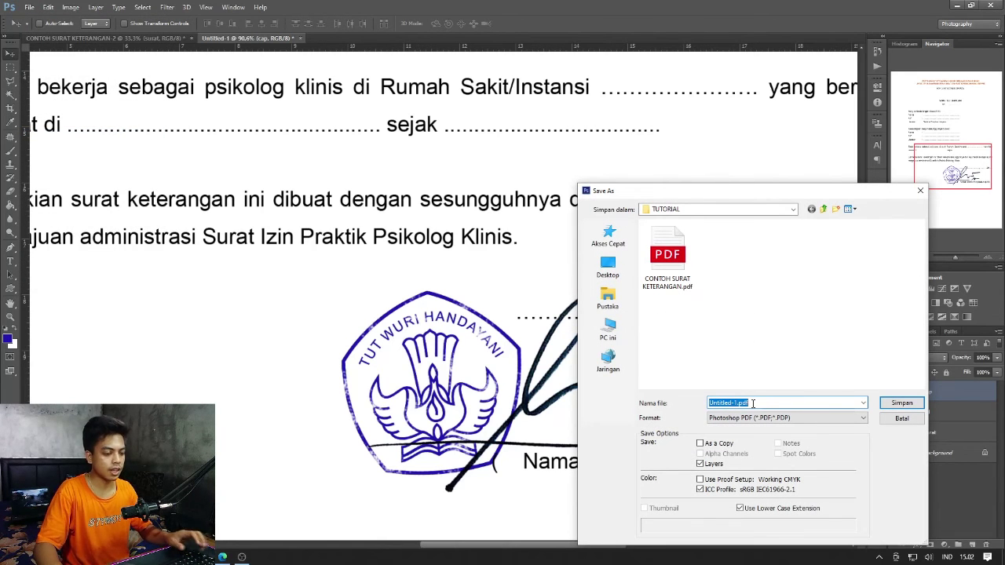
{"action": "type", "text": "halaman "}
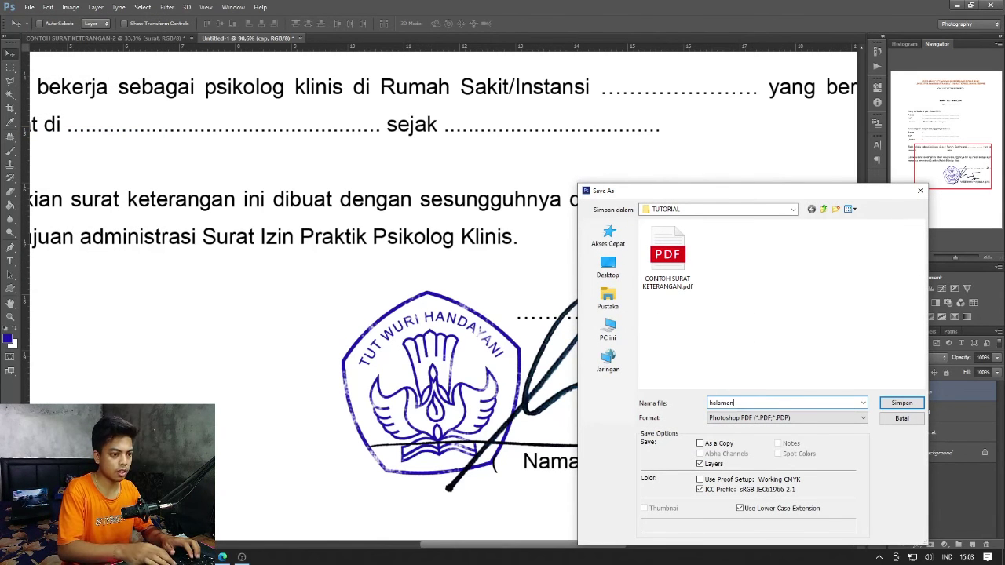
{"action": "type", "text": "2"}
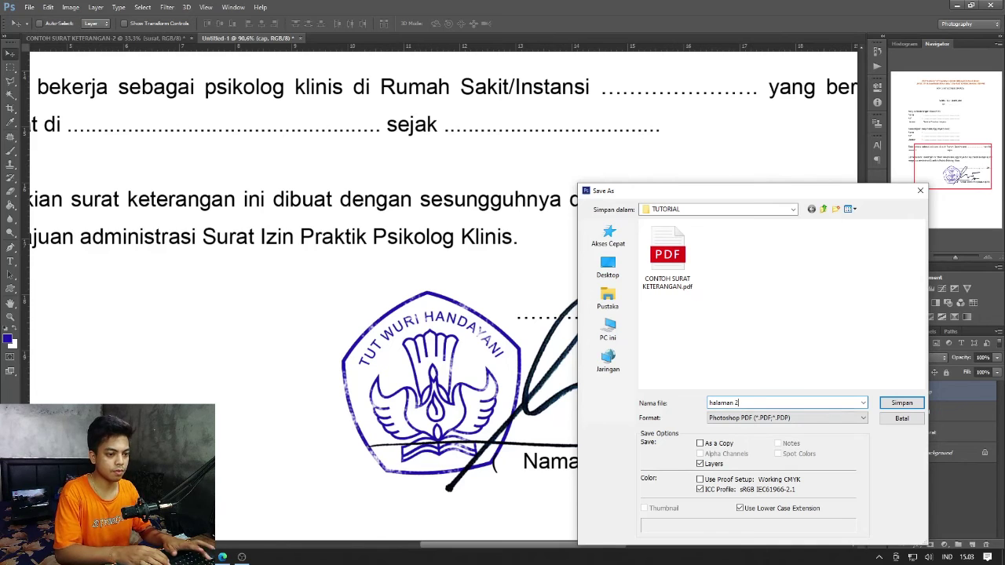
{"action": "left_click", "coordinate": [770, 421]}
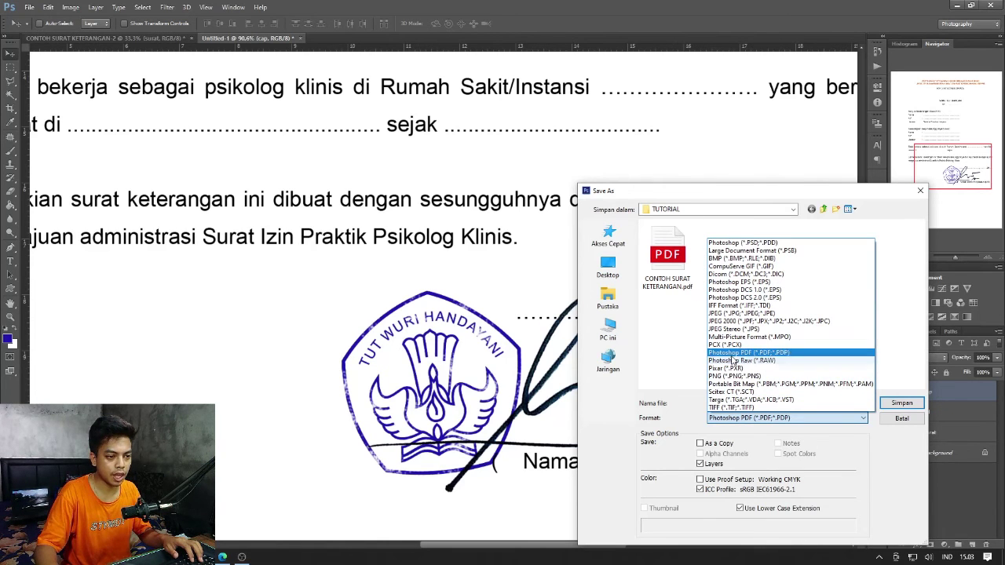
{"action": "left_click", "coordinate": [737, 355]}
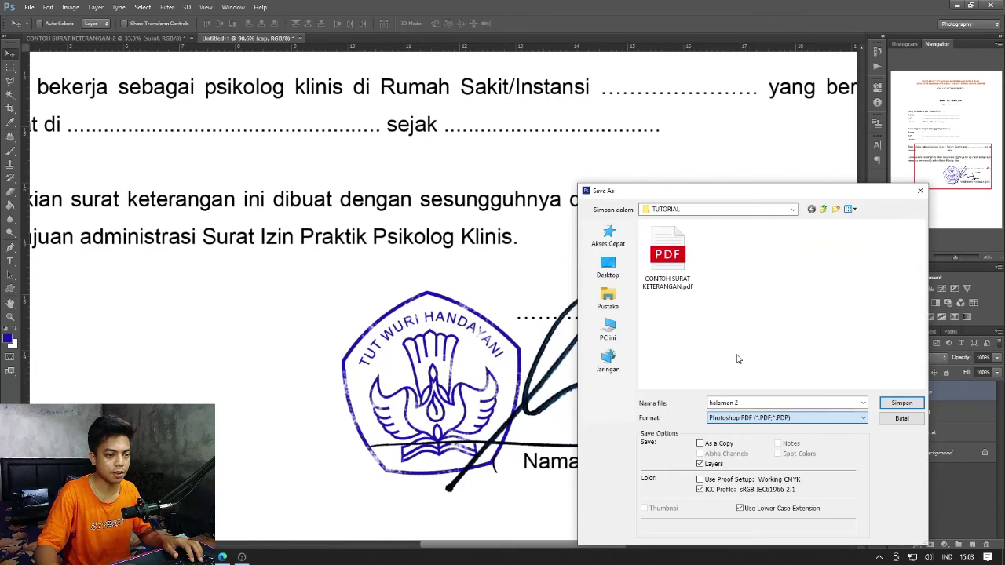
{"action": "left_click", "coordinate": [901, 404]}
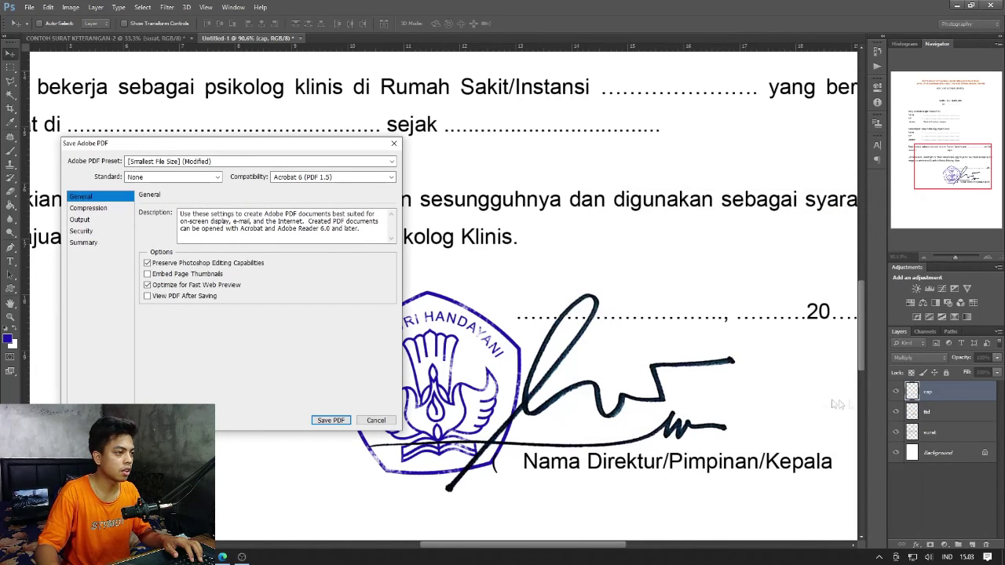
{"action": "left_click", "coordinate": [330, 420]}
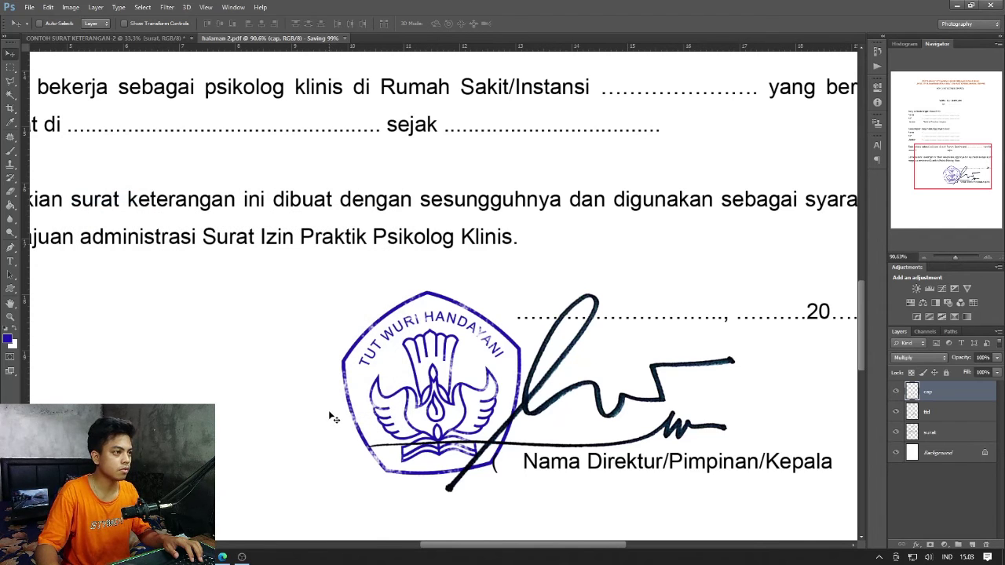
- Open halaman 2.pdf from the TUTORIAL folder in Explorer to check the result
{"action": "key", "text": "alt+Tab"}
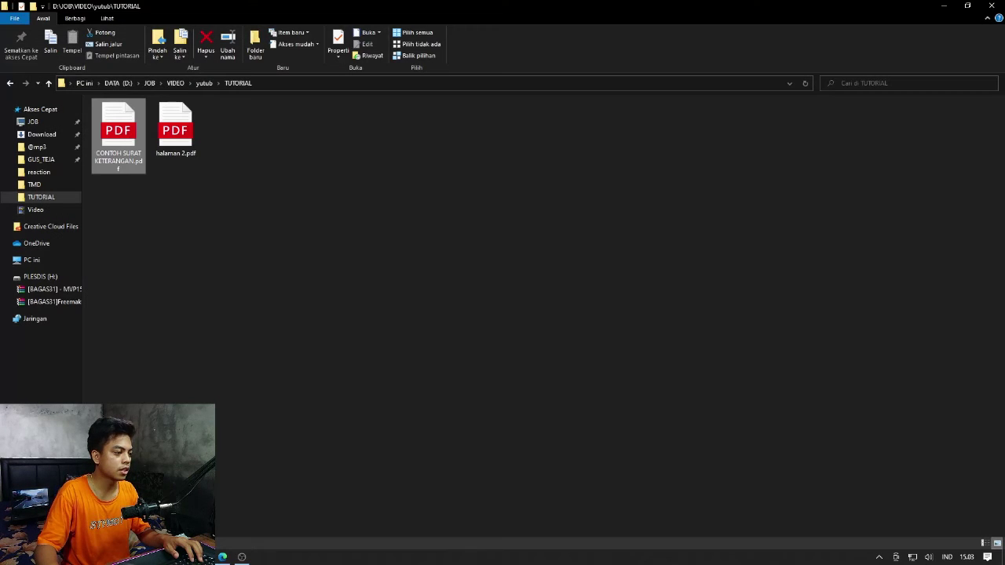
{"action": "left_click", "coordinate": [251, 269]}
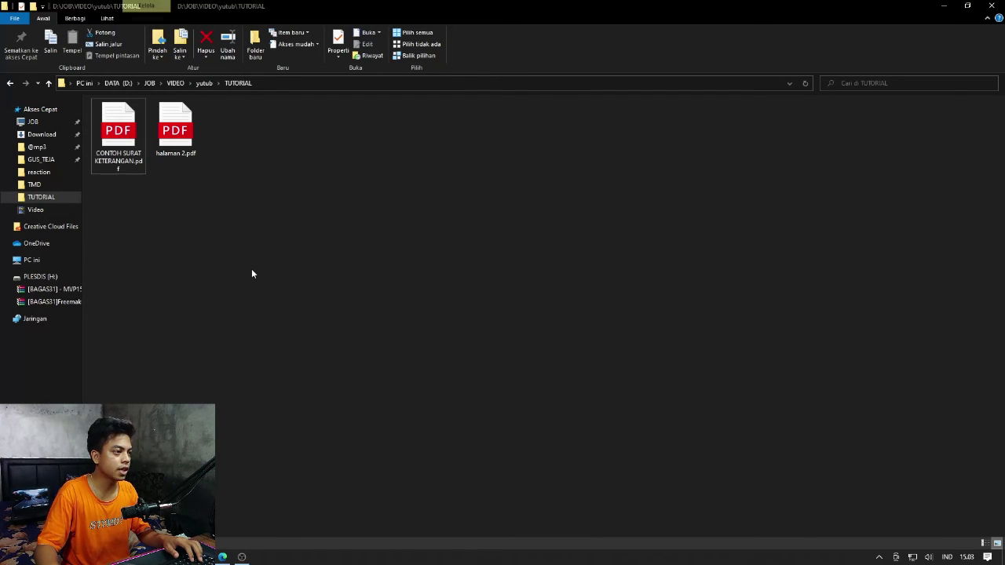
{"action": "double_click", "coordinate": [177, 137]}
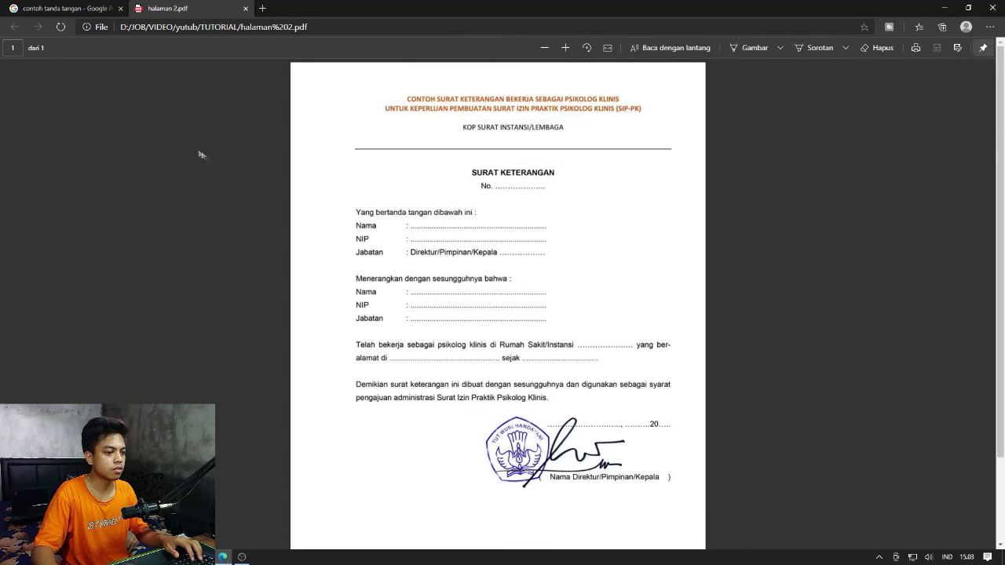
- Zoom into halaman 2.pdf and scroll to inspect the blue stamp over the black signature
{"action": "scroll", "coordinate": [594, 276], "scroll_direction": "down", "scroll_amount": 2}
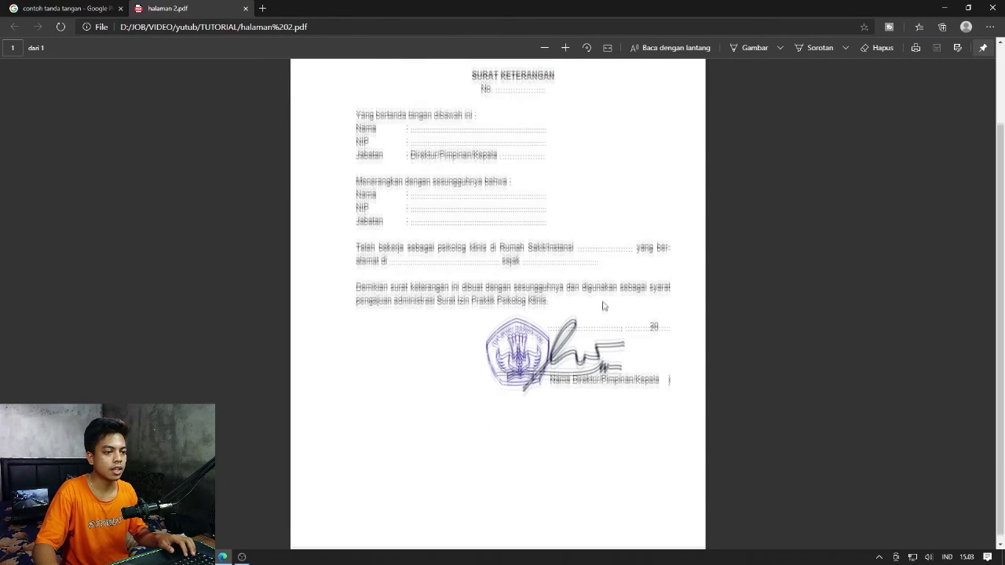
{"action": "left_click", "coordinate": [566, 48]}
{"action": "left_click", "coordinate": [565, 48]}
{"action": "left_click", "coordinate": [565, 48]}
{"action": "left_click", "coordinate": [565, 48]}
{"action": "scroll", "coordinate": [619, 323], "scroll_direction": "down", "scroll_amount": 5}
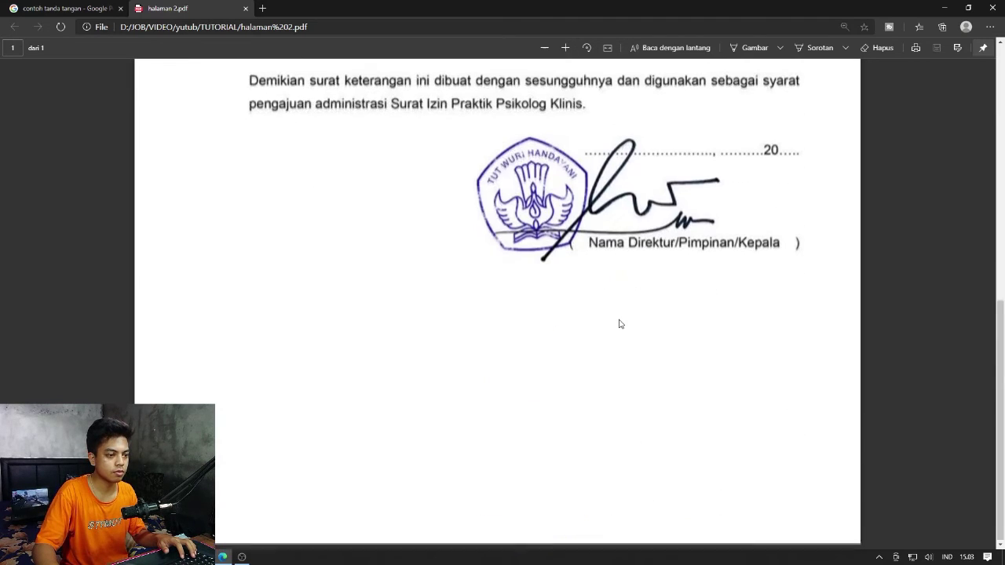
{"action": "scroll", "coordinate": [620, 323], "scroll_direction": "up", "scroll_amount": 1}
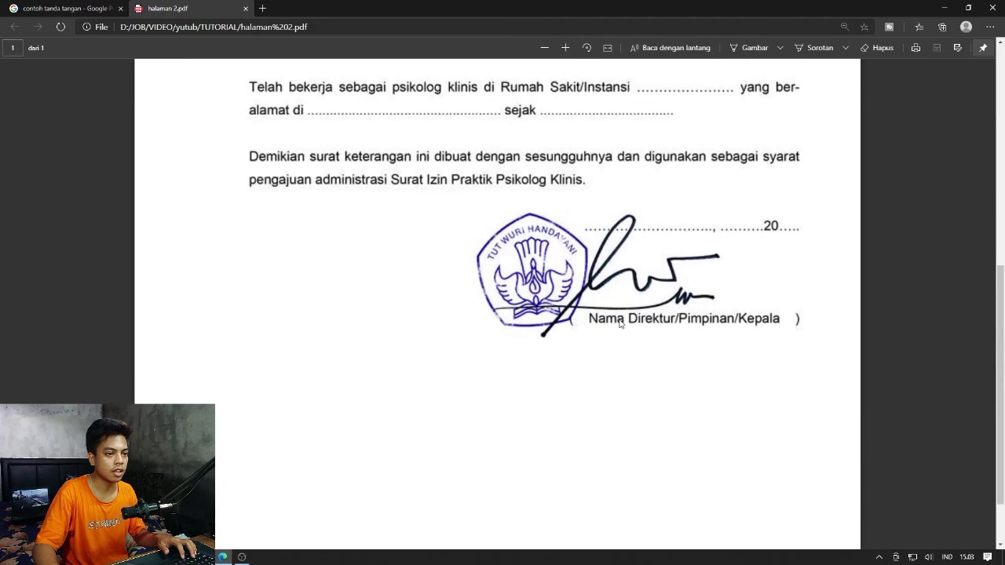
{"action": "scroll", "coordinate": [620, 323], "scroll_direction": "up", "scroll_amount": 4}
{"action": "scroll", "coordinate": [643, 337], "scroll_direction": "down", "scroll_amount": 3}
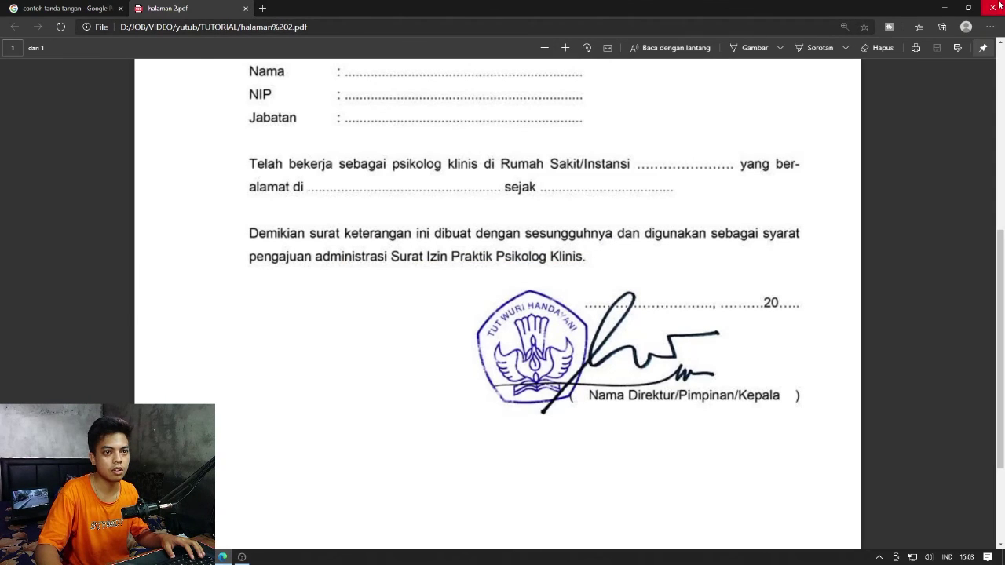
{"action": "left_click", "coordinate": [992, 7]}
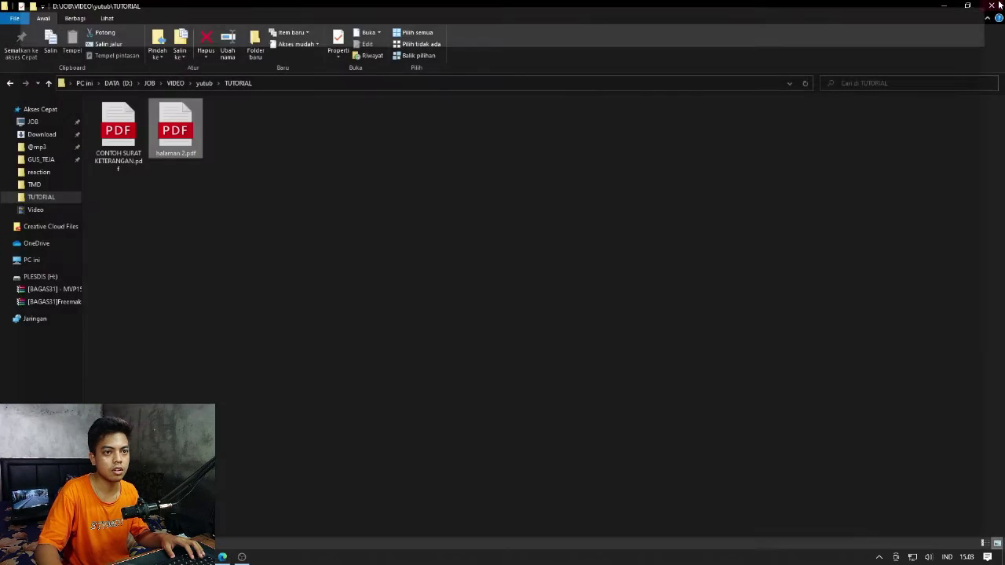